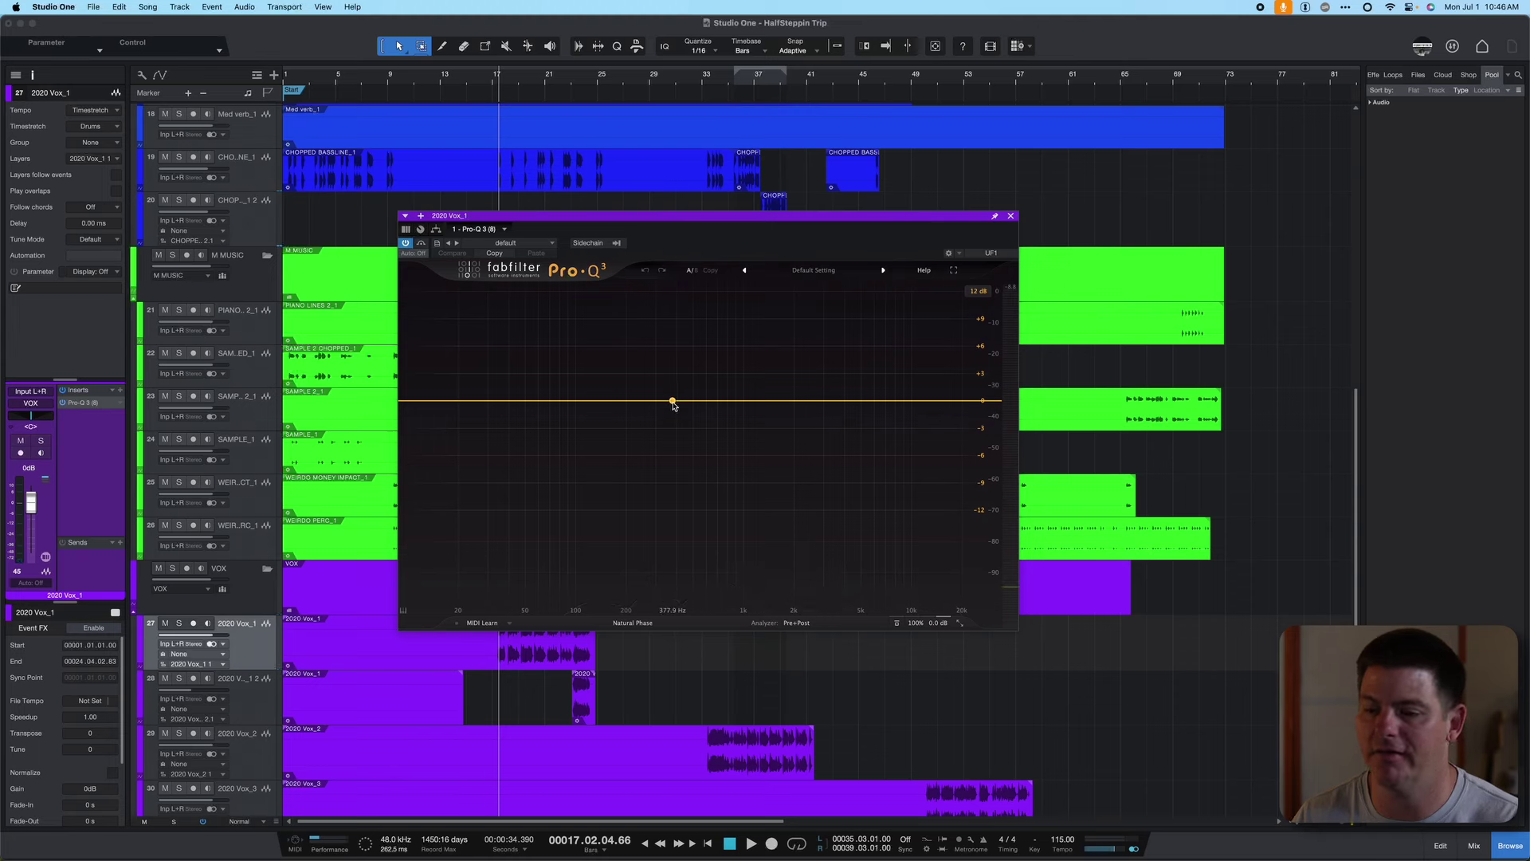
Add a Pro-Q 3 bell band cutting about 3 dB near 545 Hz on the playing vocal
{"action": "key", "text": "space"}
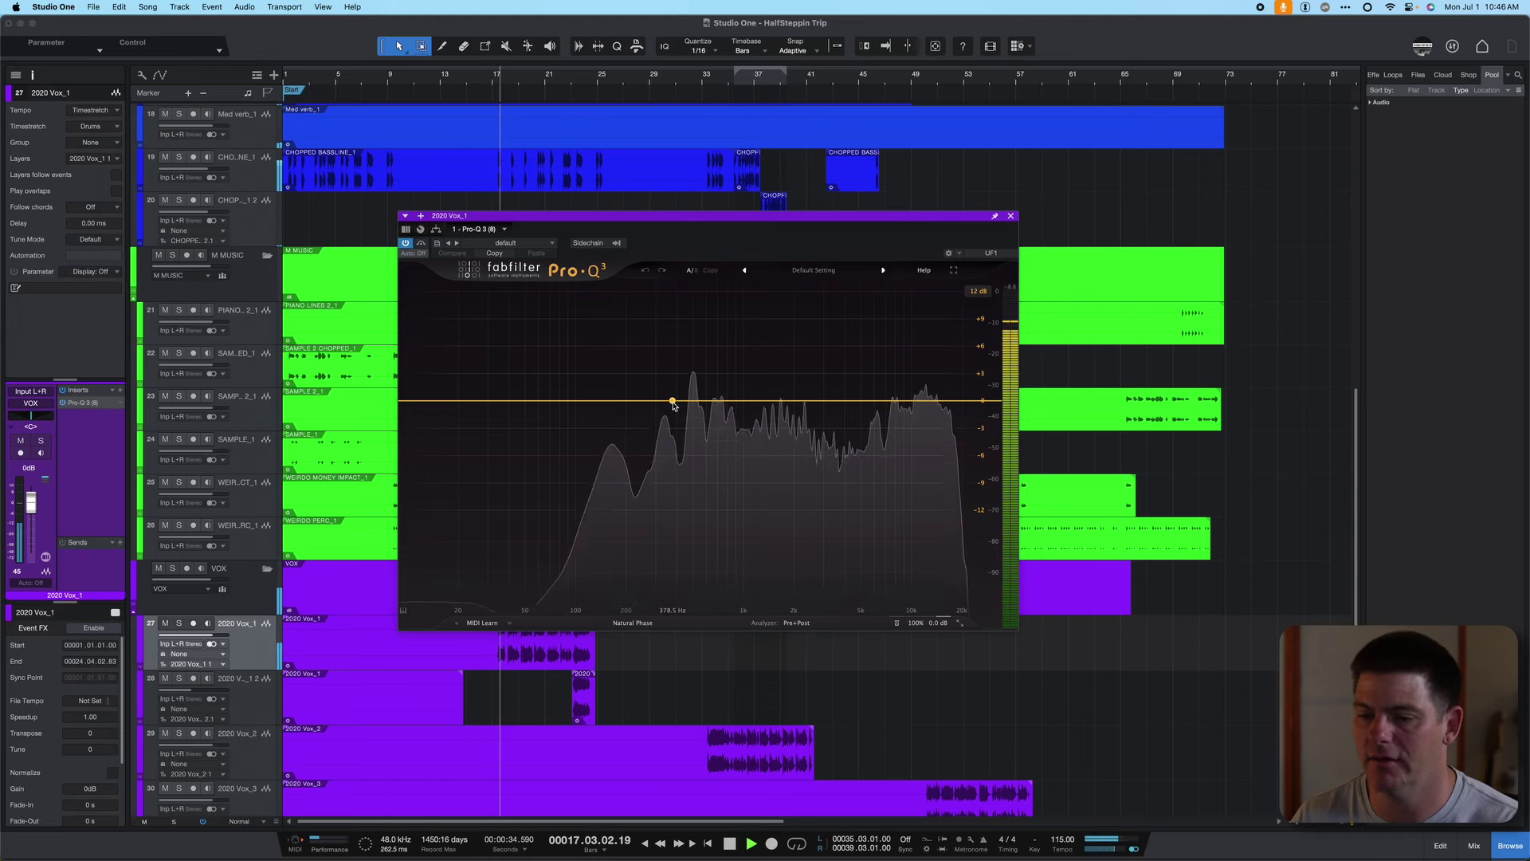
{"action": "left_click_drag", "start_coordinate": [673, 402], "coordinate": [698, 438]}
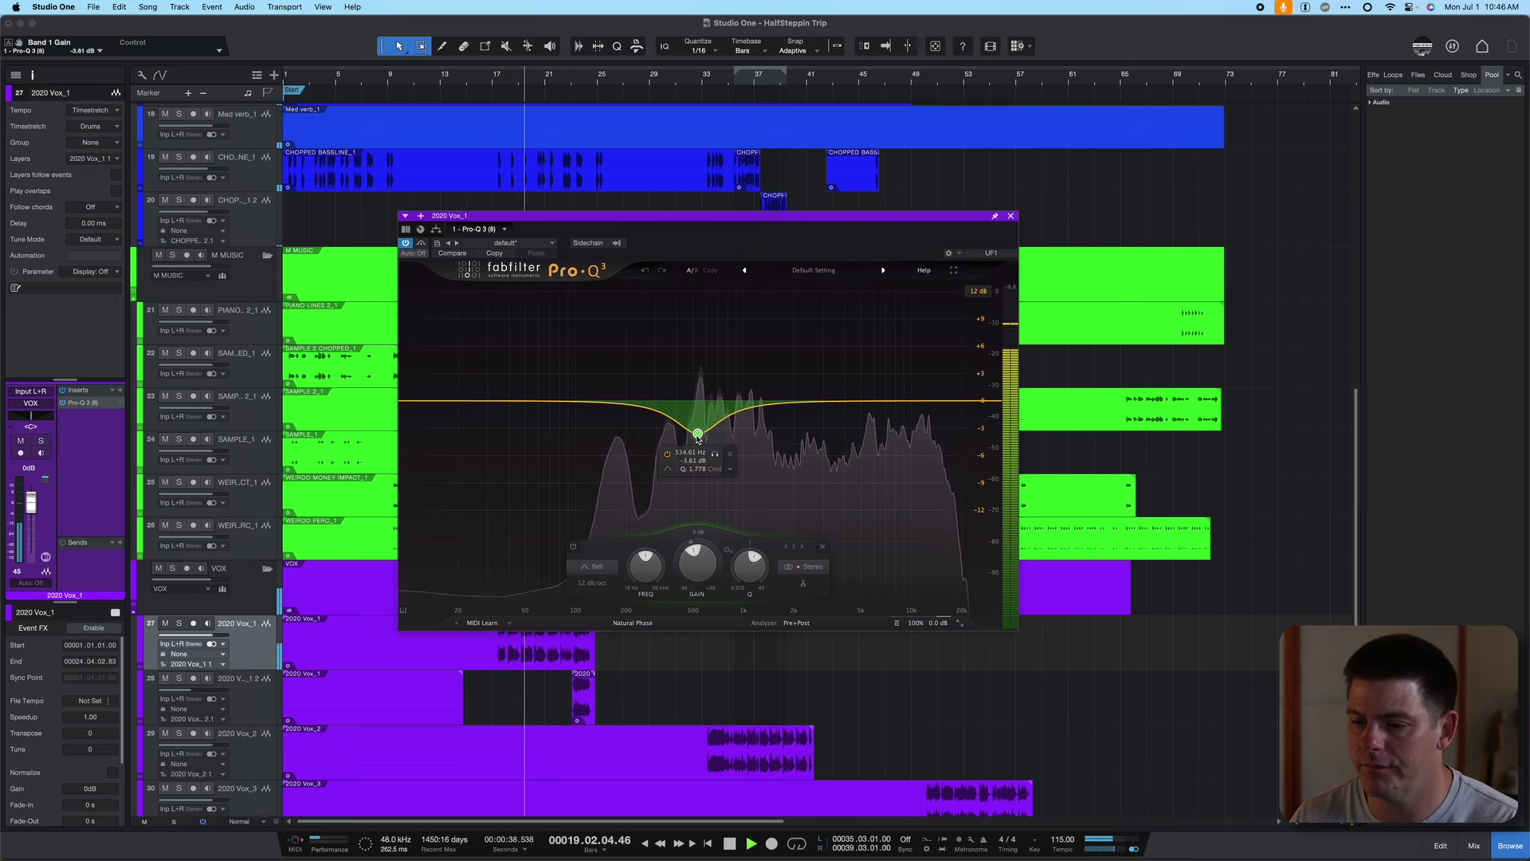
{"action": "key", "text": "space"}
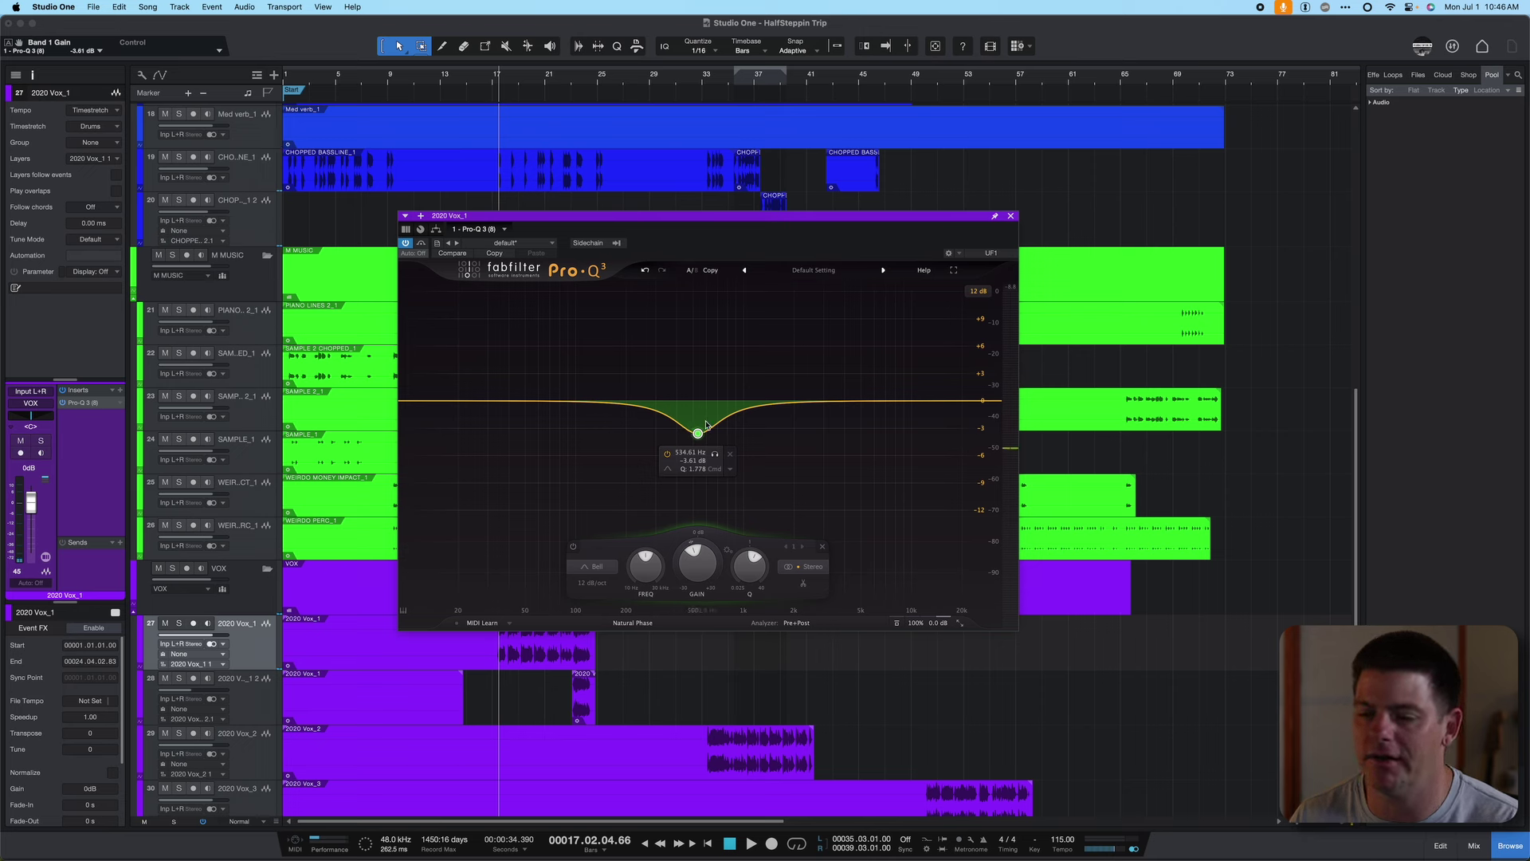
Solo the cut band and sweep it down to around 410 Hz, then audition the cut
{"action": "left_click", "coordinate": [717, 457]}
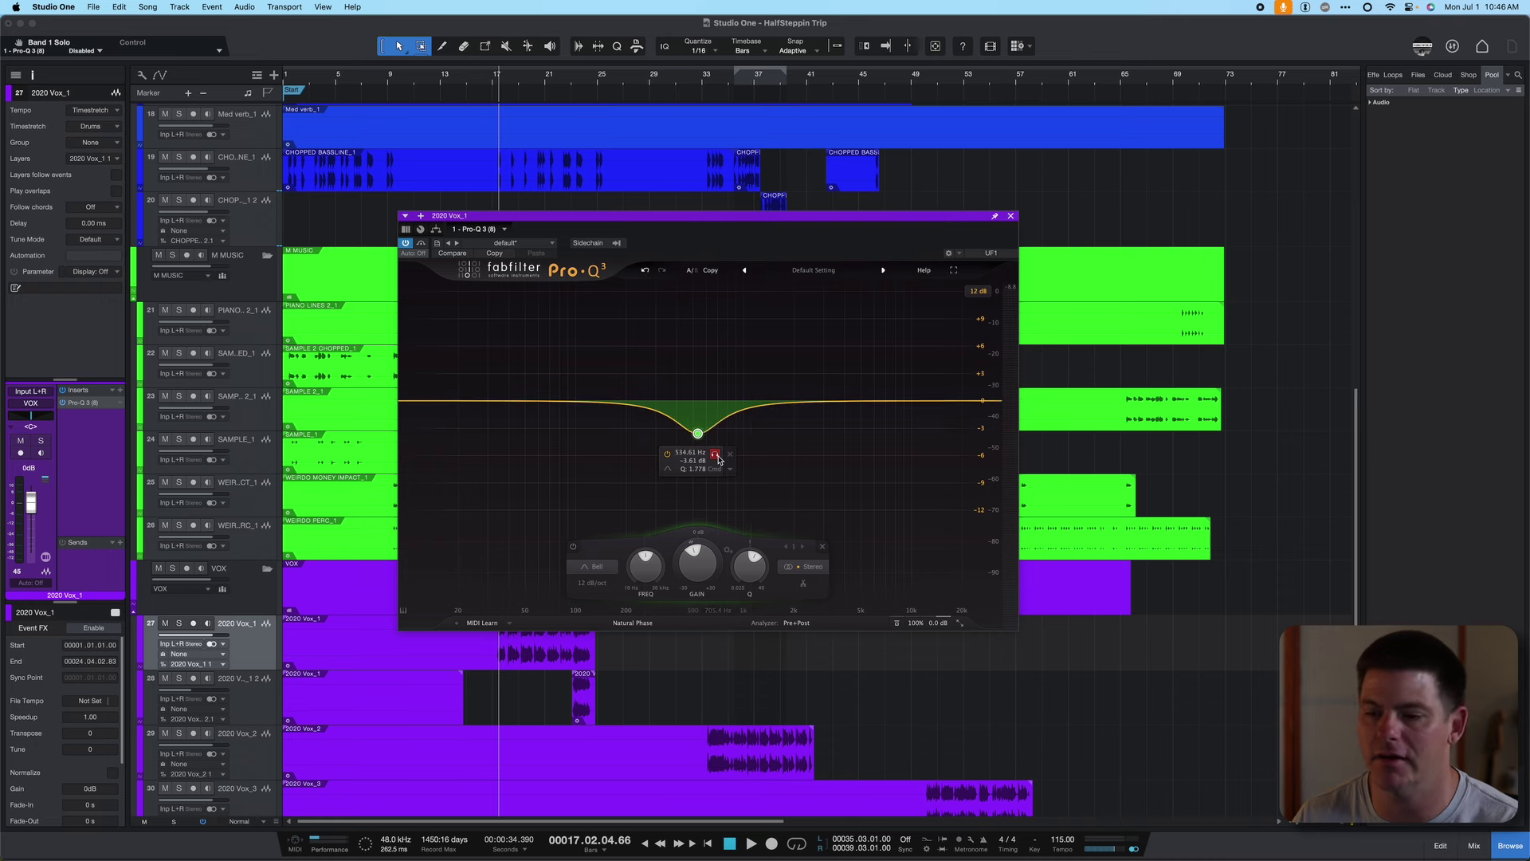
{"action": "key", "text": "space"}
{"action": "mouse_move", "coordinate": [717, 459]}
{"action": "left_mouse_down"}
{"action": "mouse_move", "coordinate": [676, 456]}
{"action": "mouse_move", "coordinate": [697, 455]}
{"action": "left_mouse_up"}
{"action": "key", "text": "space"}
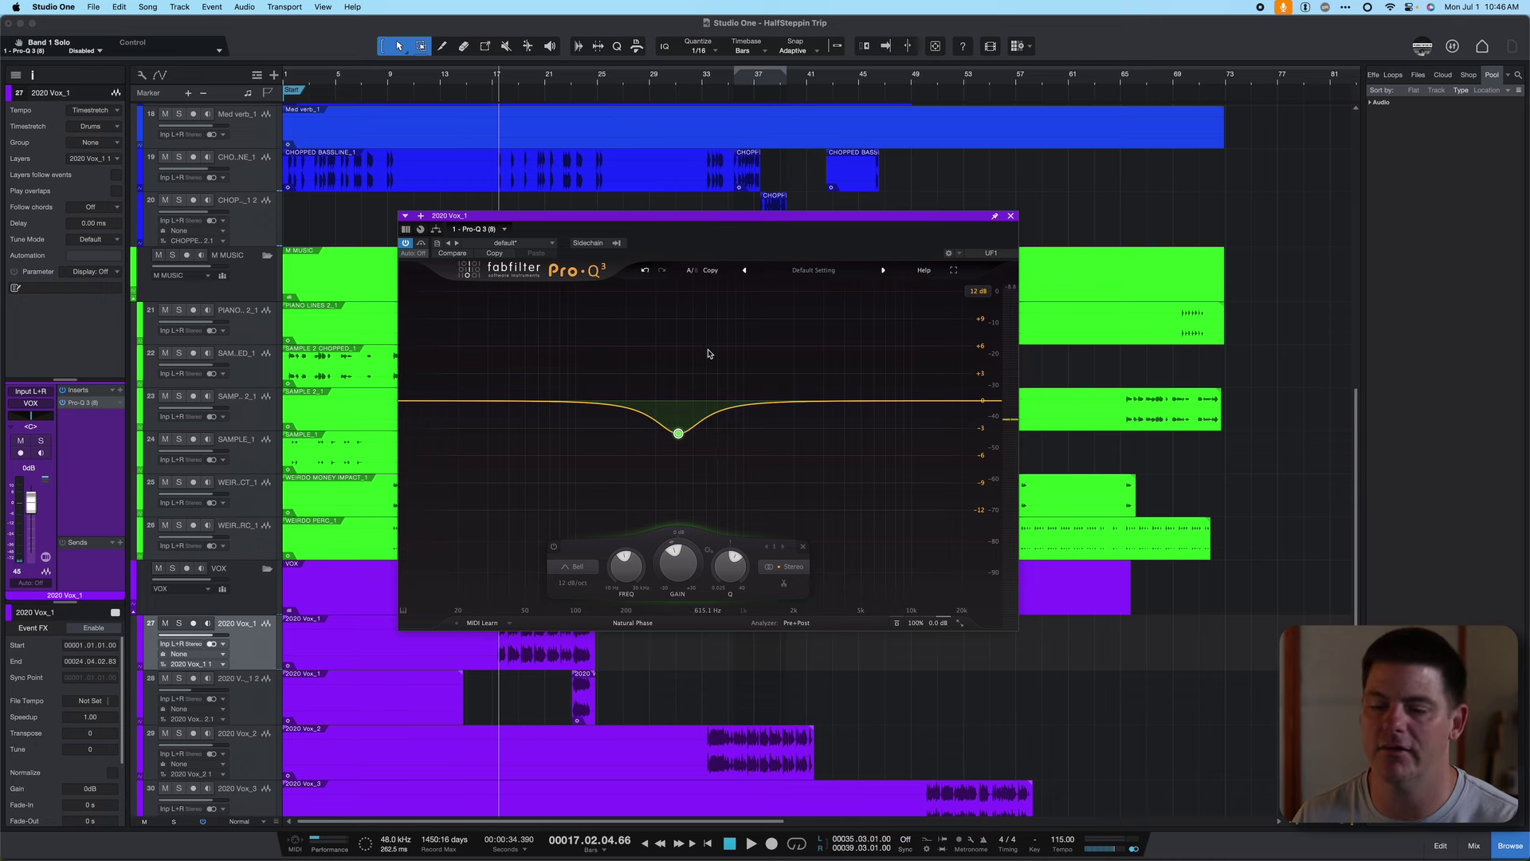
{"action": "key", "text": "space"}
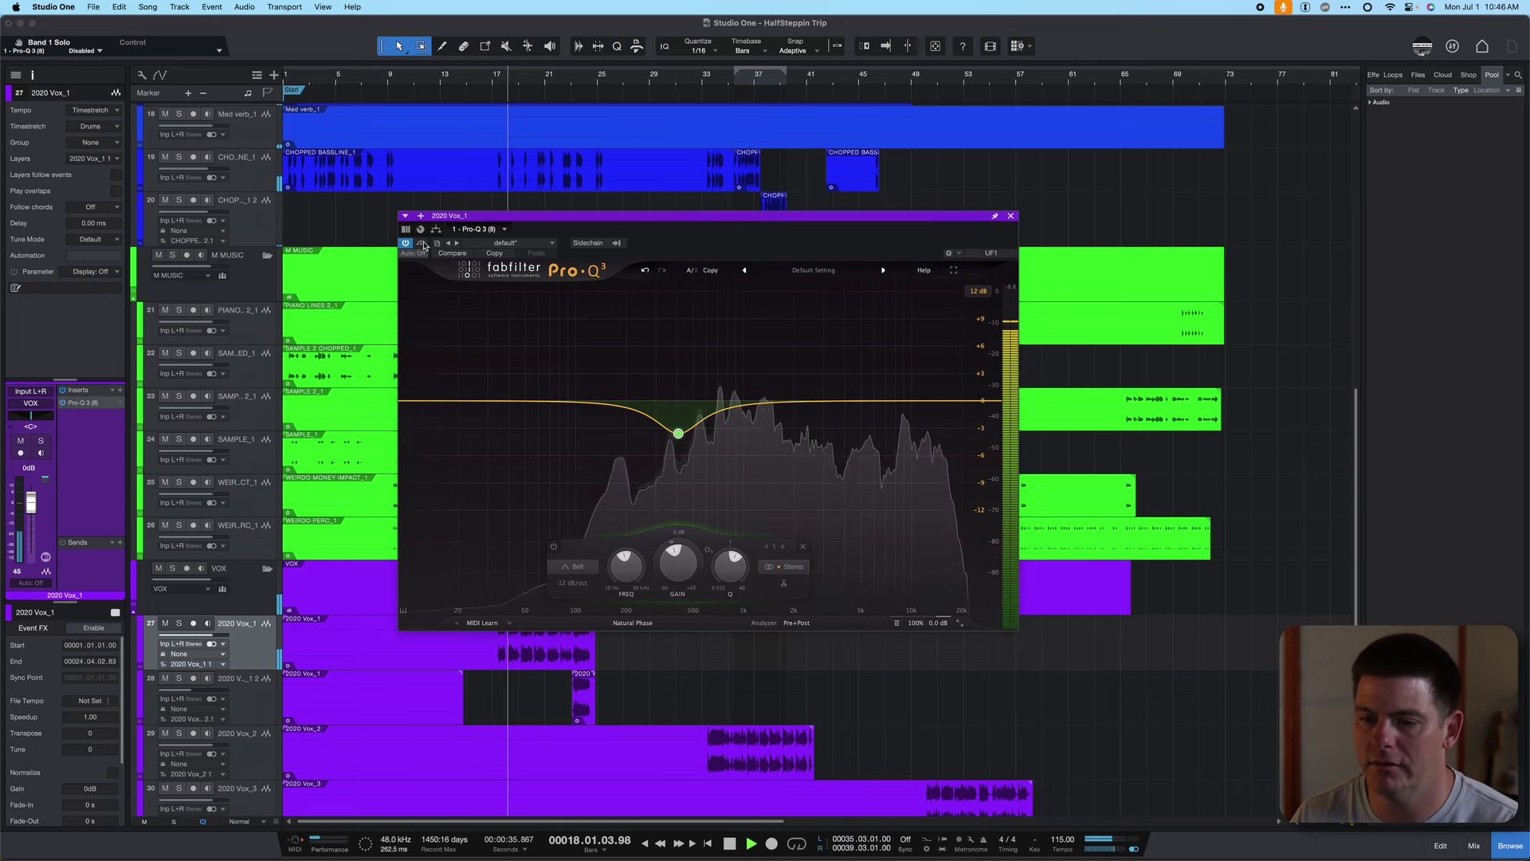
Bypass Pro-Q 3 to hear the untreated vocal, then re-enable it to compare
{"action": "left_click", "coordinate": [421, 246]}
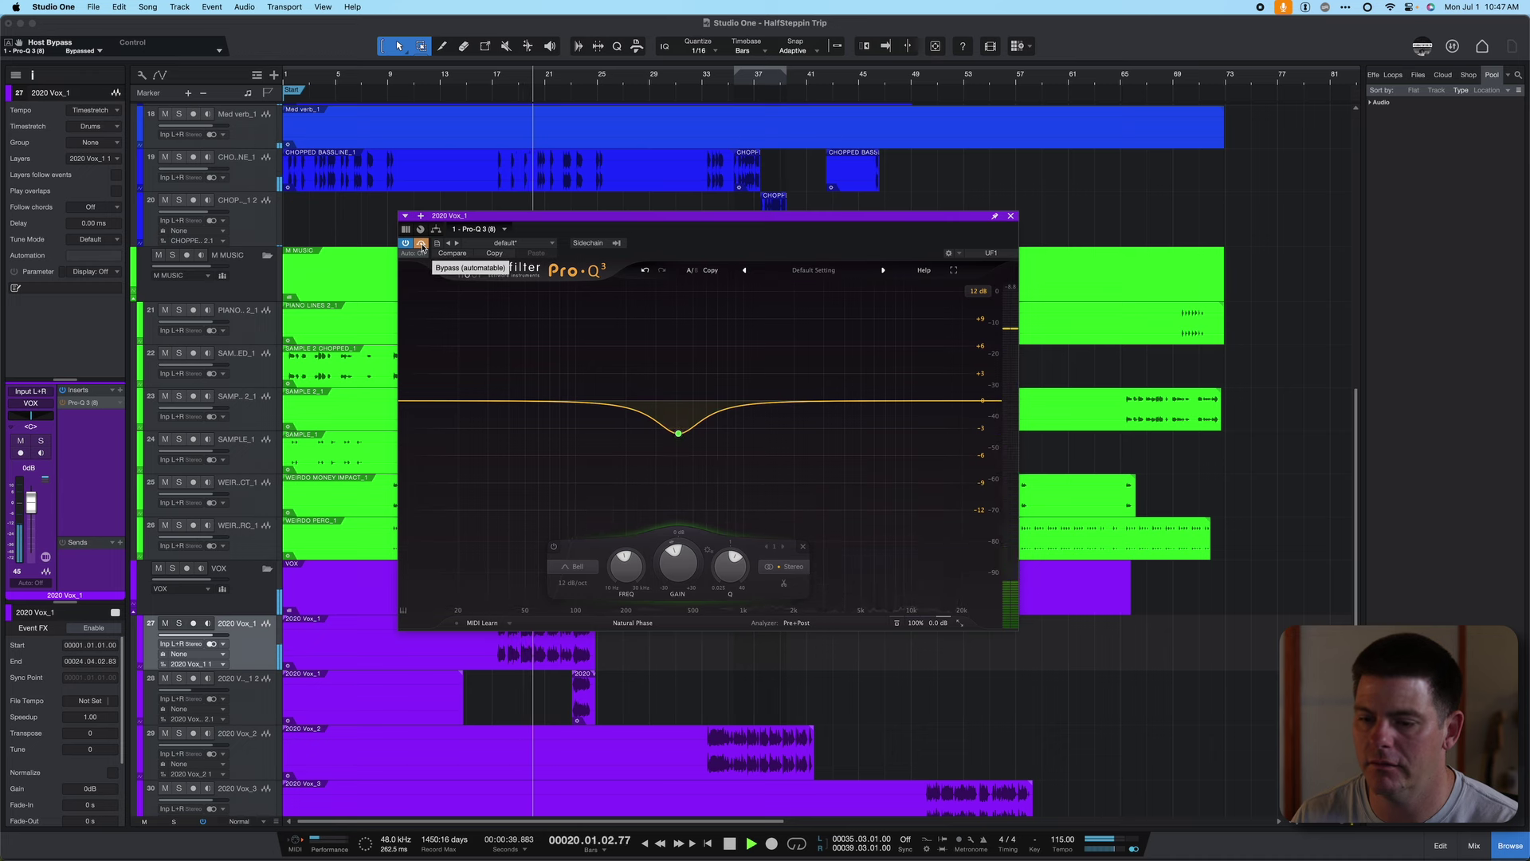
{"action": "left_click", "coordinate": [422, 244]}
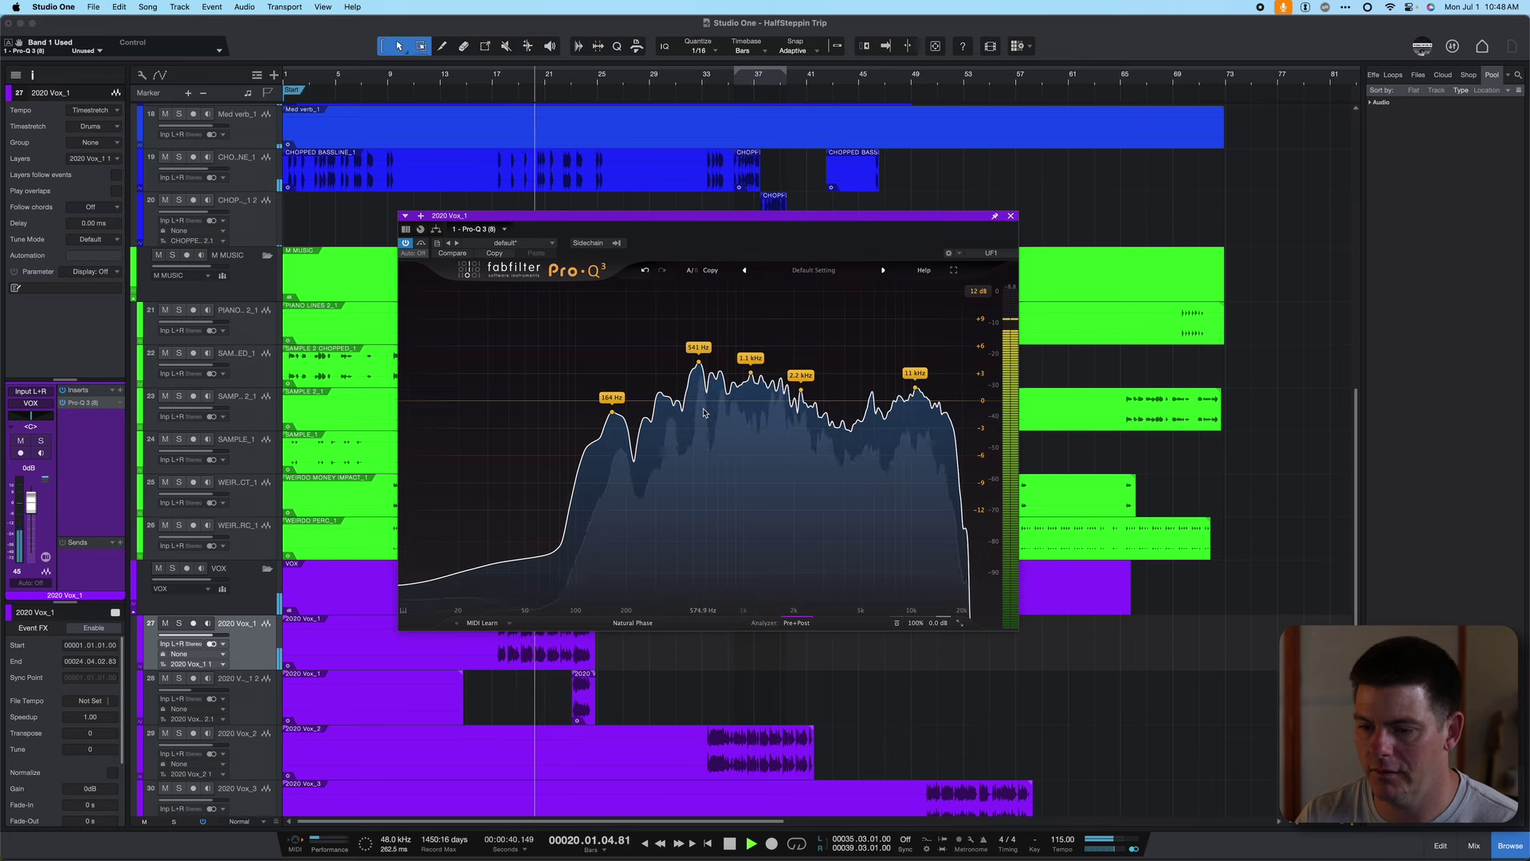
Cut about 2.5–2.7 dB at the 541 Hz, 1.3 kHz and 11 kHz vocal peaks
{"action": "left_click_drag", "start_coordinate": [700, 368], "coordinate": [699, 424]}
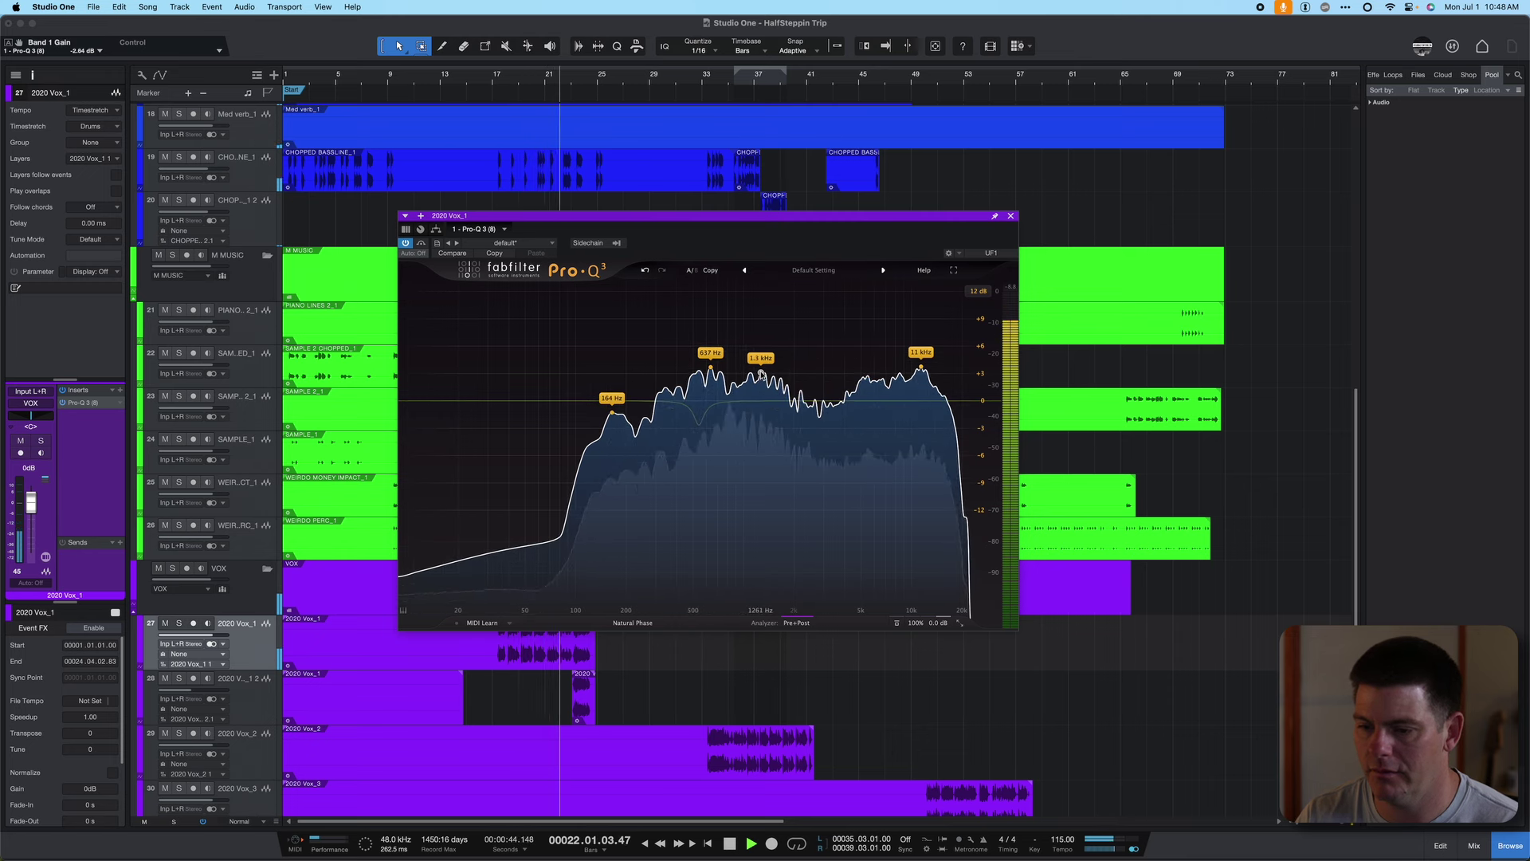
{"action": "left_click_drag", "start_coordinate": [761, 374], "coordinate": [761, 431]}
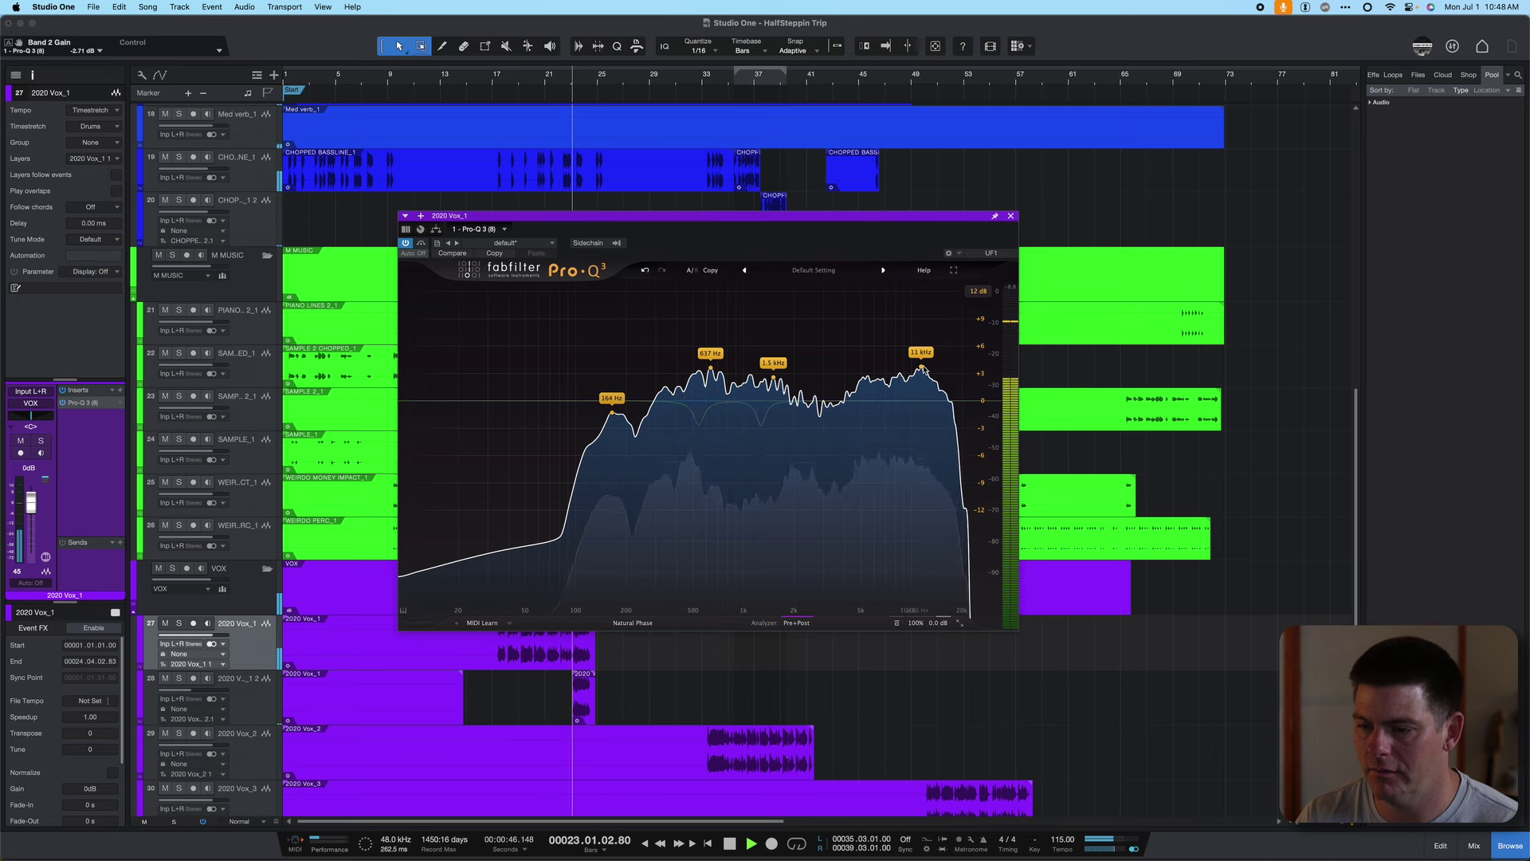
{"action": "left_click_drag", "start_coordinate": [921, 370], "coordinate": [922, 424]}
{"action": "key", "text": "space"}
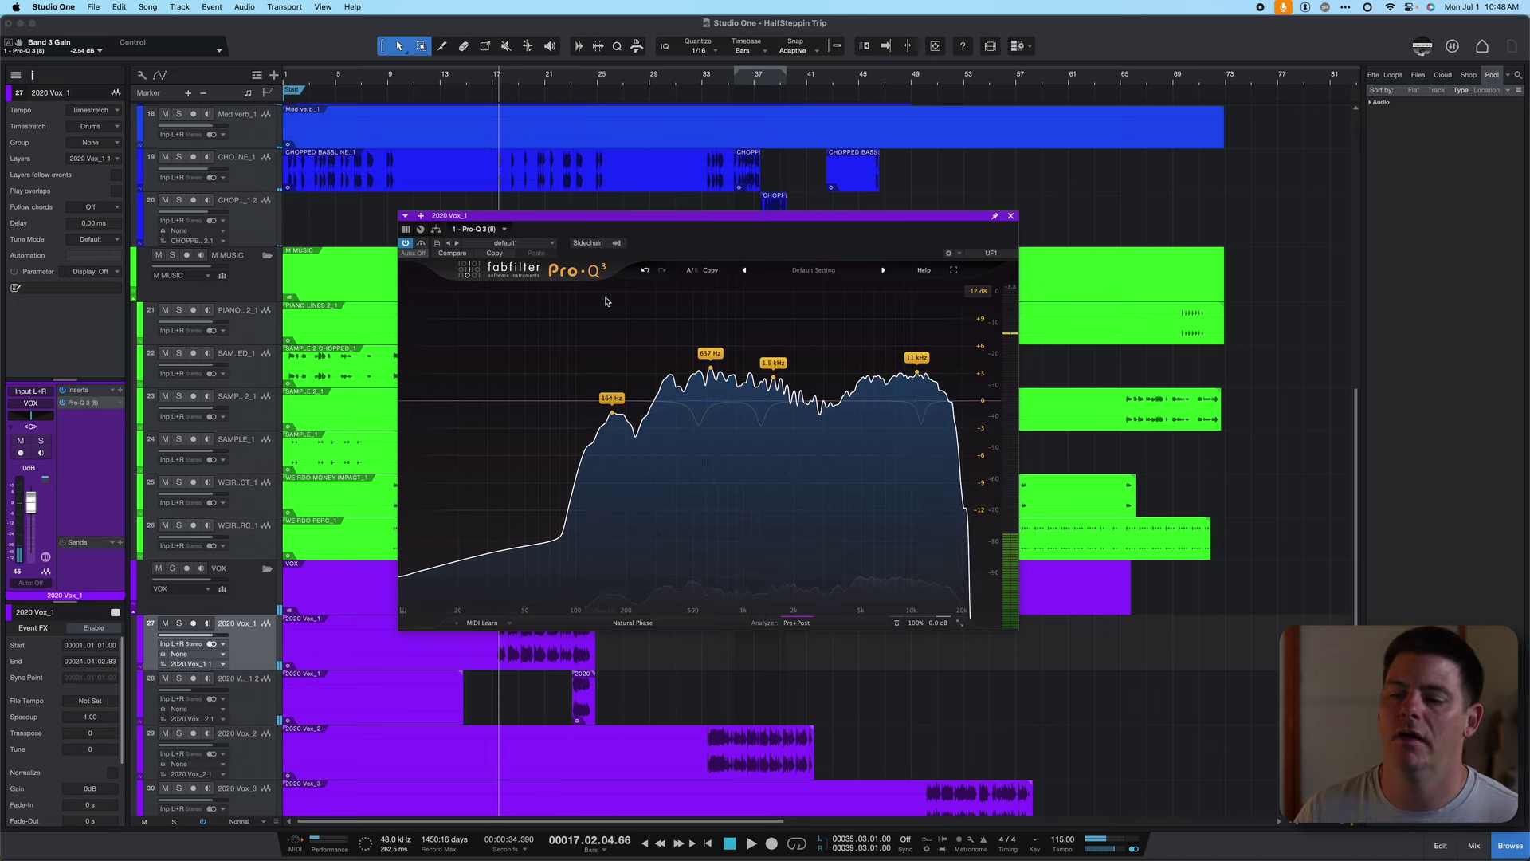
{"action": "mouse_move", "coordinate": [672, 397]}
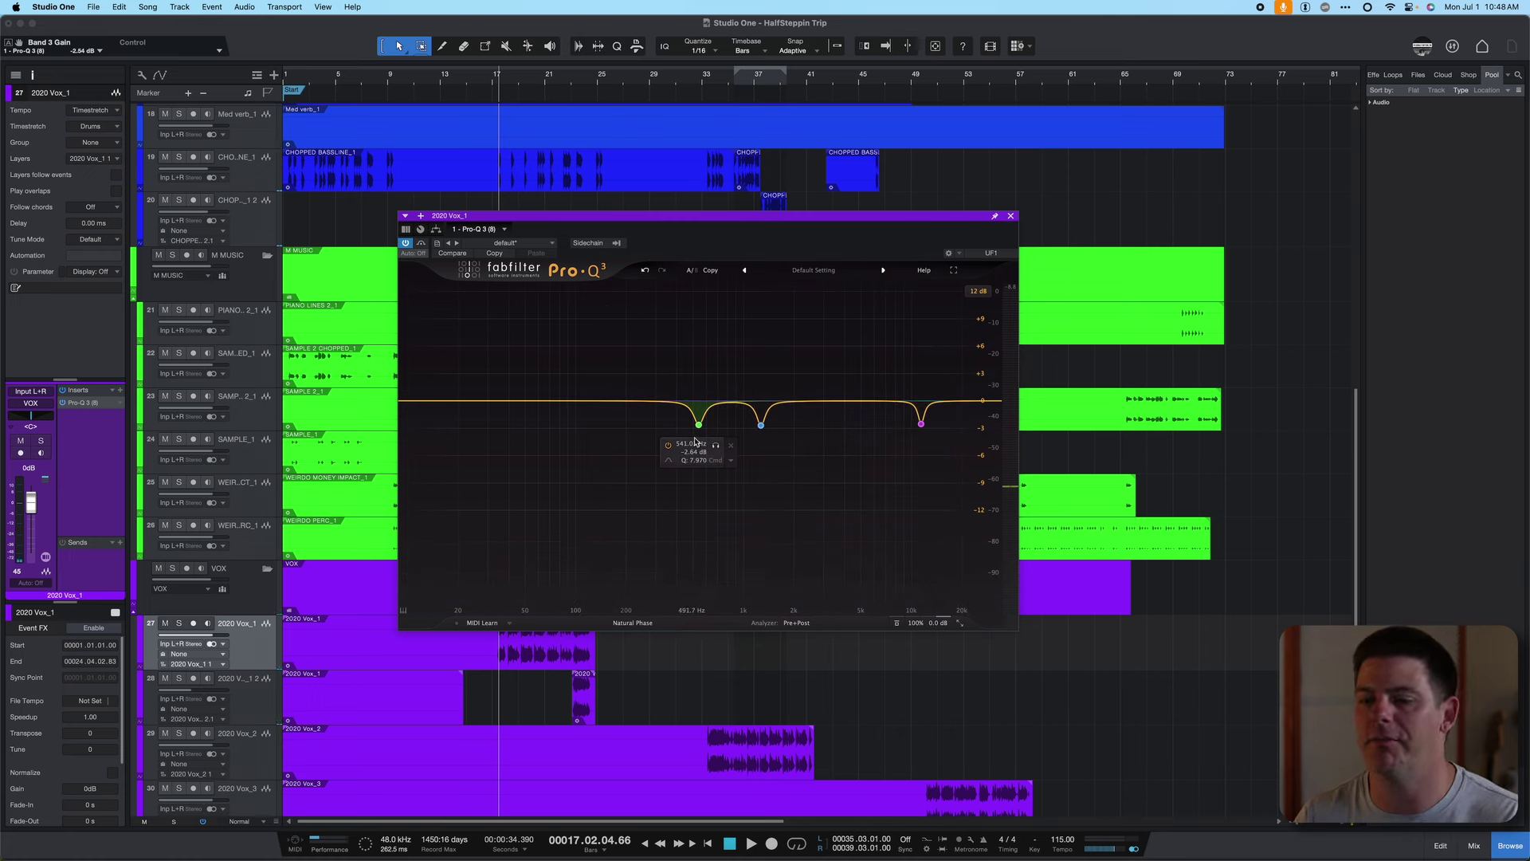
{"action": "mouse_move", "coordinate": [914, 429]}
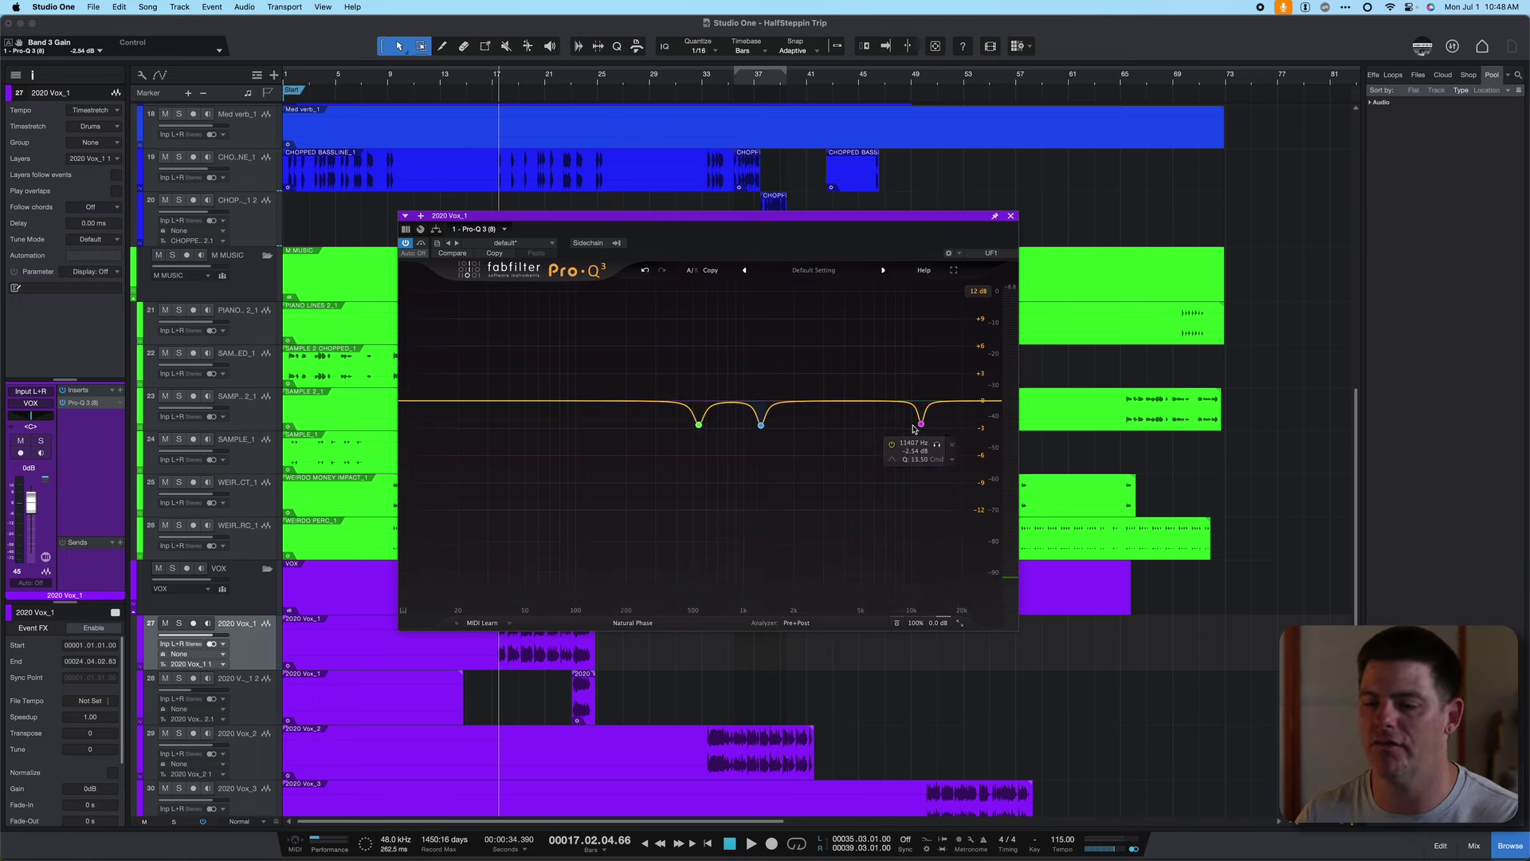
{"action": "mouse_move", "coordinate": [715, 434]}
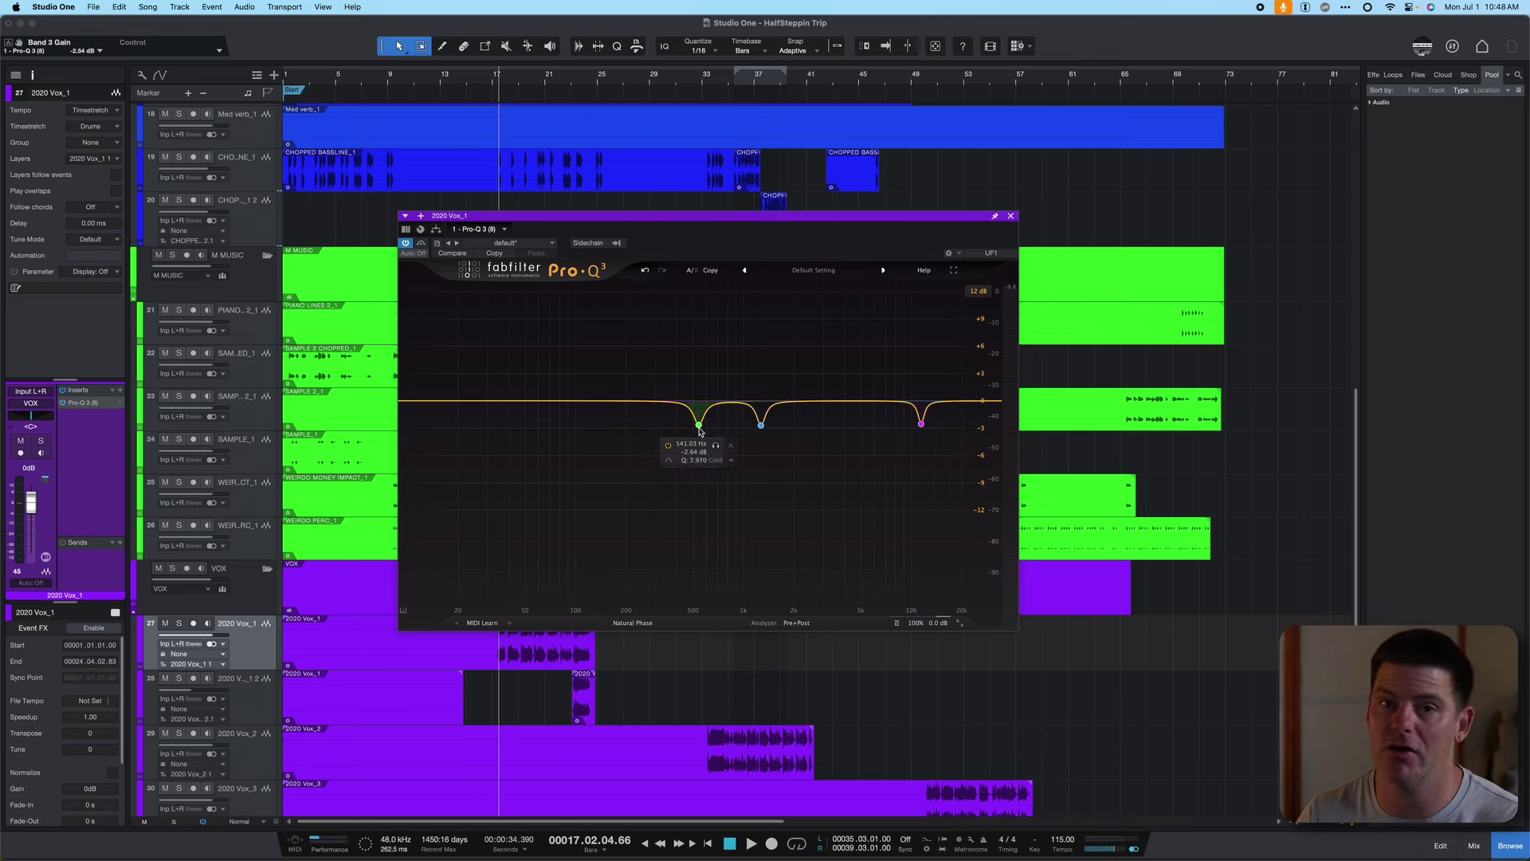
{"action": "mouse_move", "coordinate": [757, 452]}
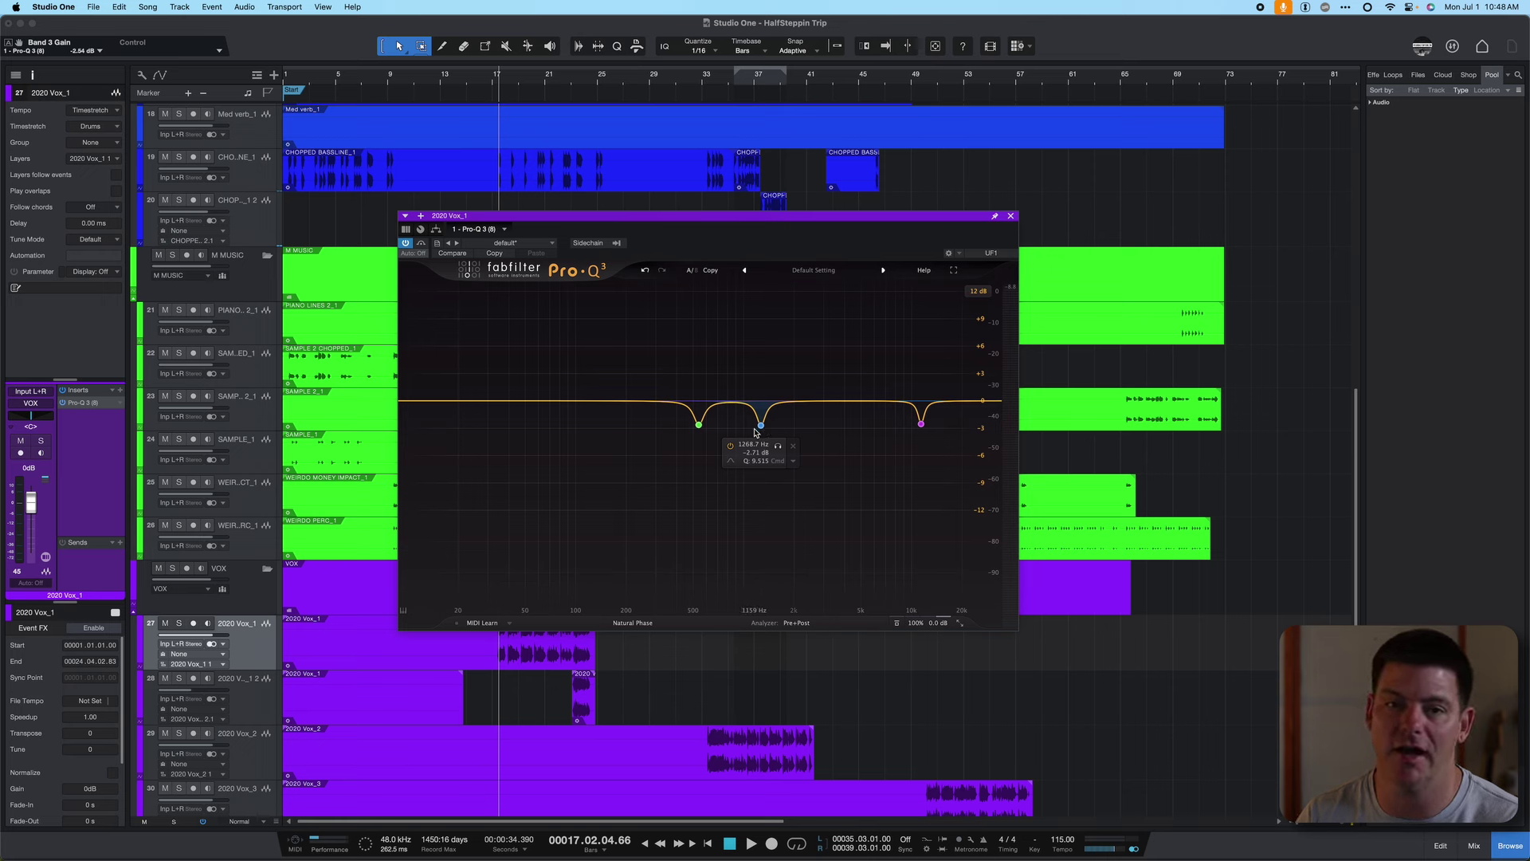
Select all three cut bands, reset their gain to 0 dB and make them dynamic
{"action": "mouse_move", "coordinate": [627, 463]}
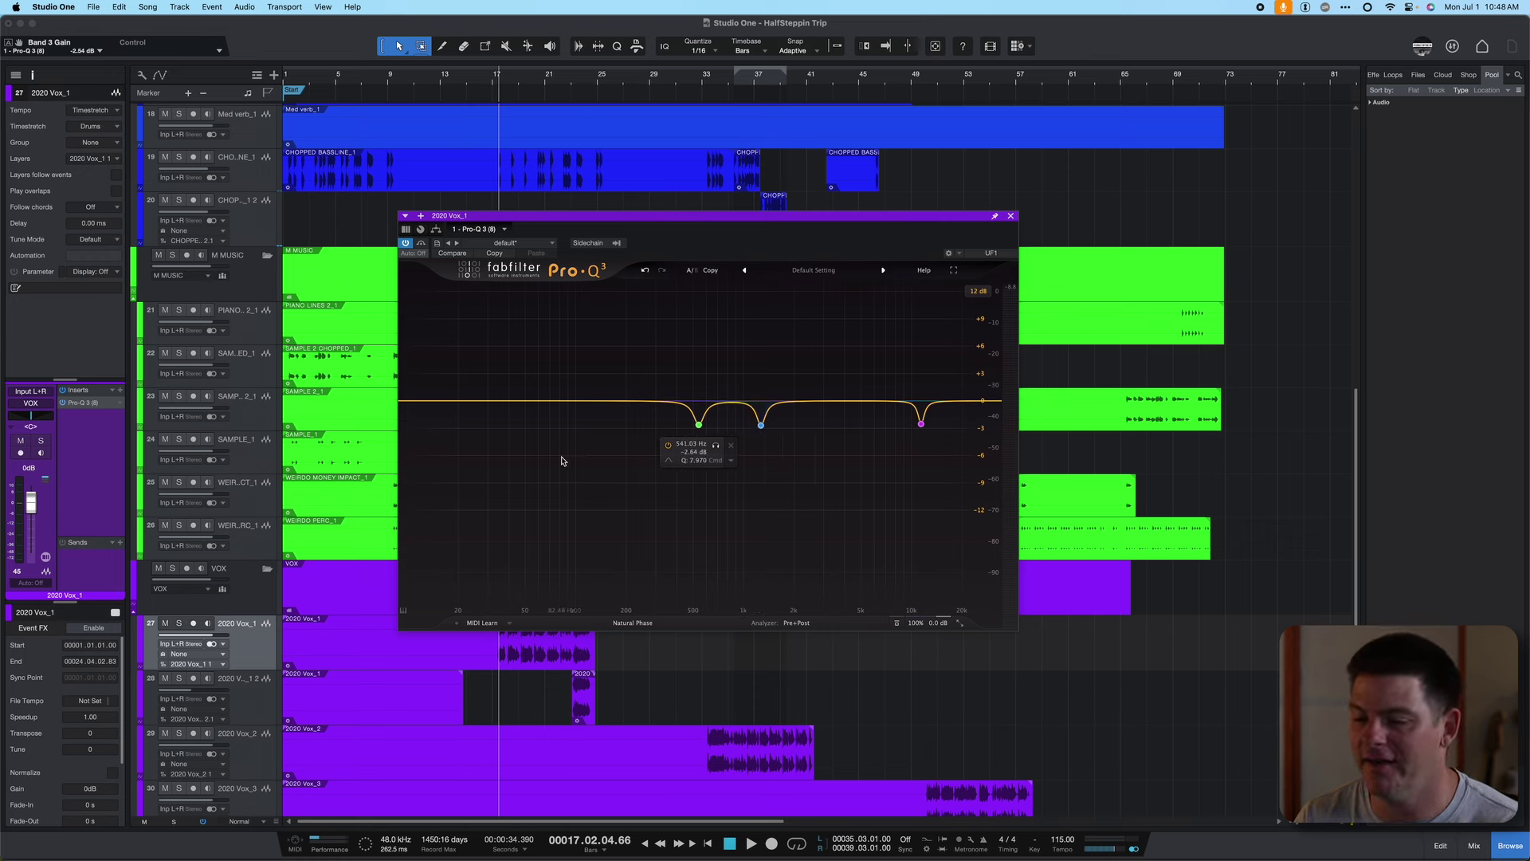
{"action": "left_click_drag", "start_coordinate": [562, 460], "coordinate": [957, 372]}
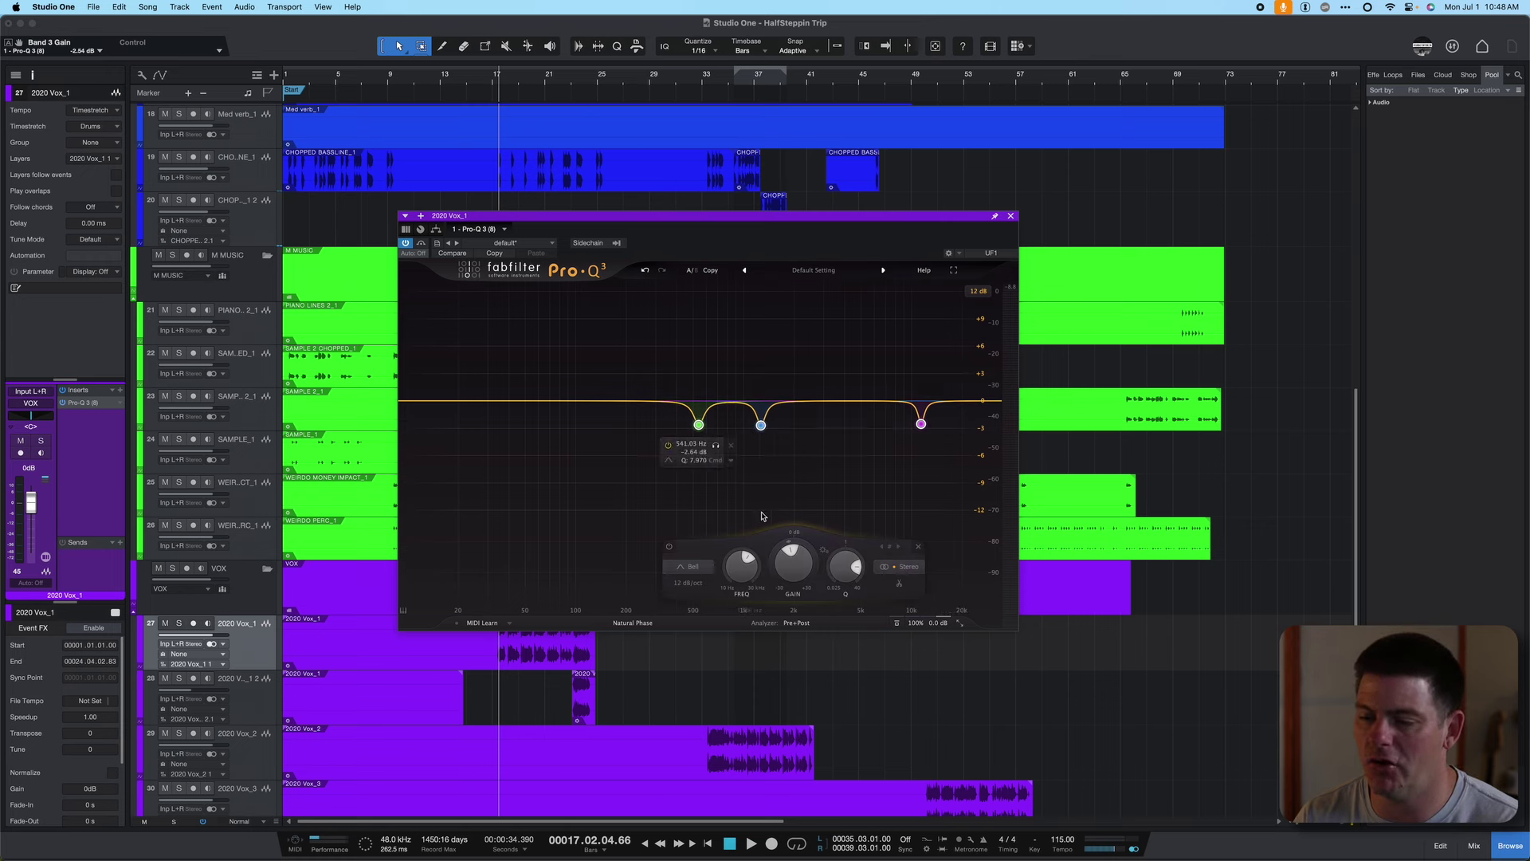
{"action": "double_click", "coordinate": [801, 570]}
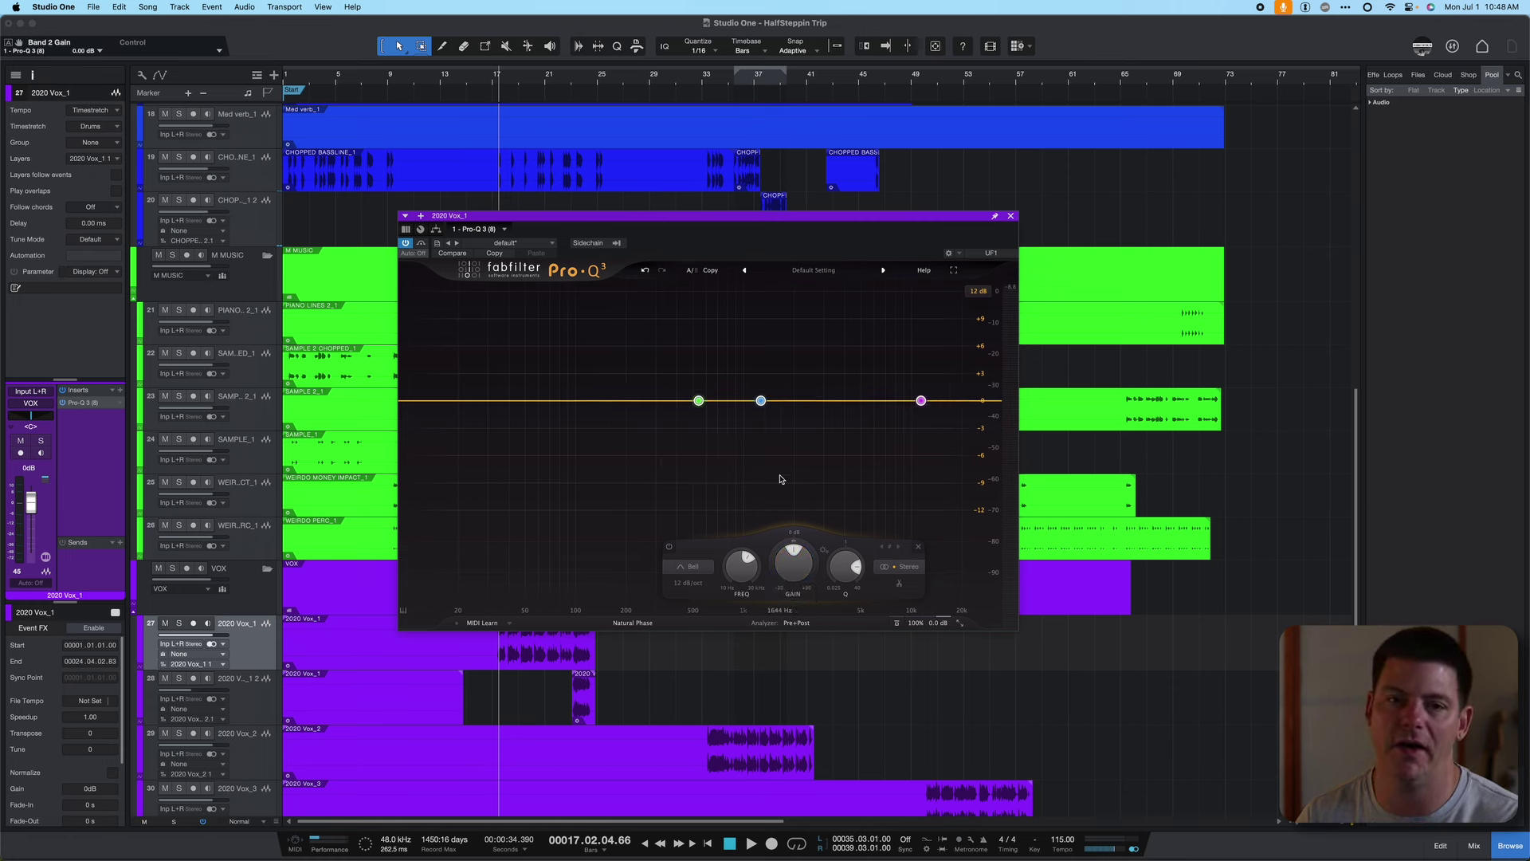
{"action": "right_click", "coordinate": [762, 402]}
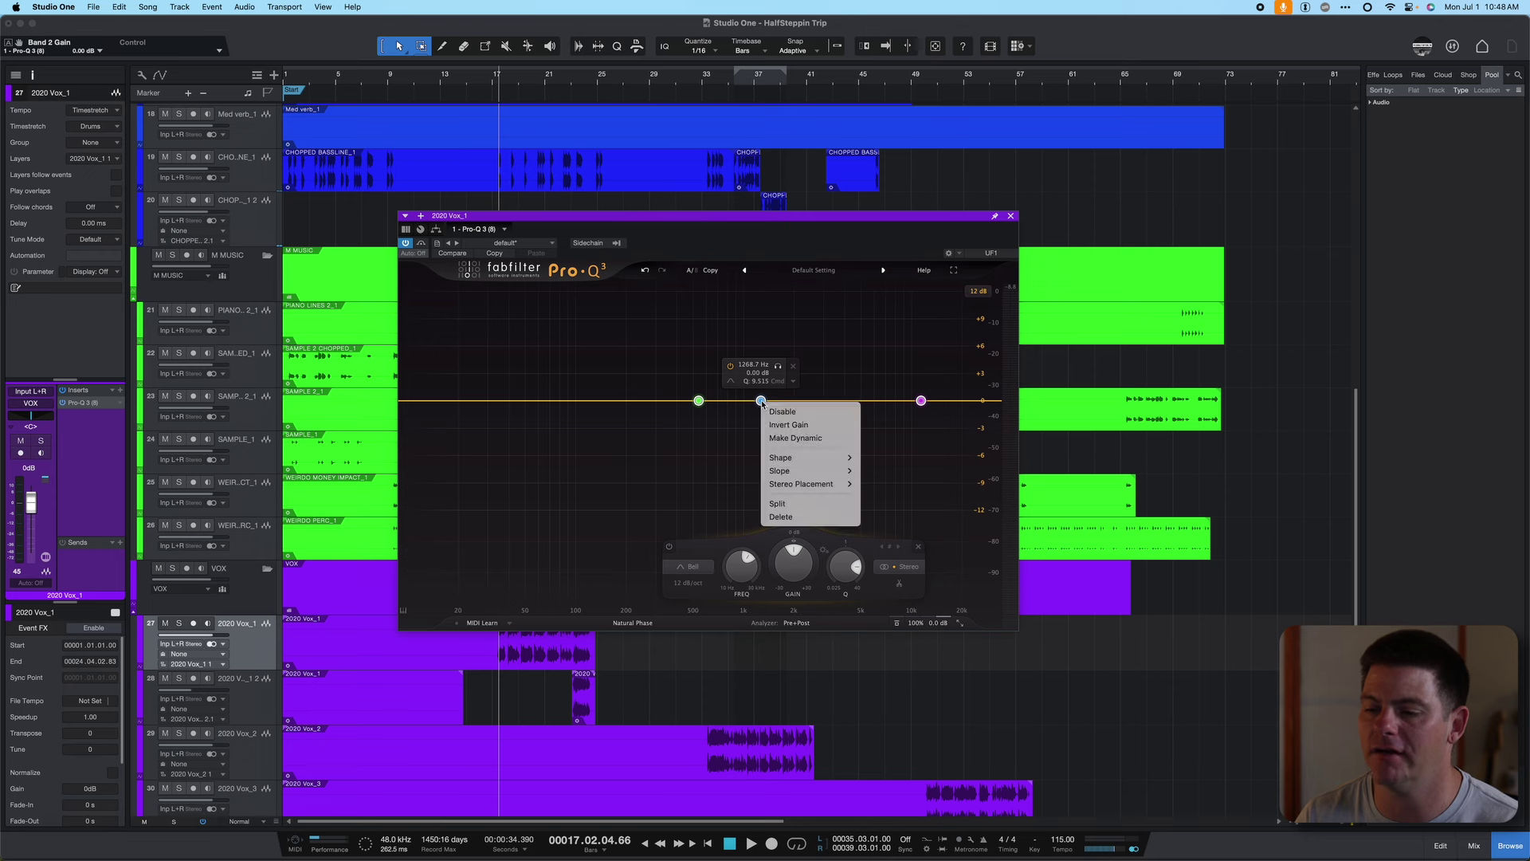
{"action": "left_click", "coordinate": [786, 439]}
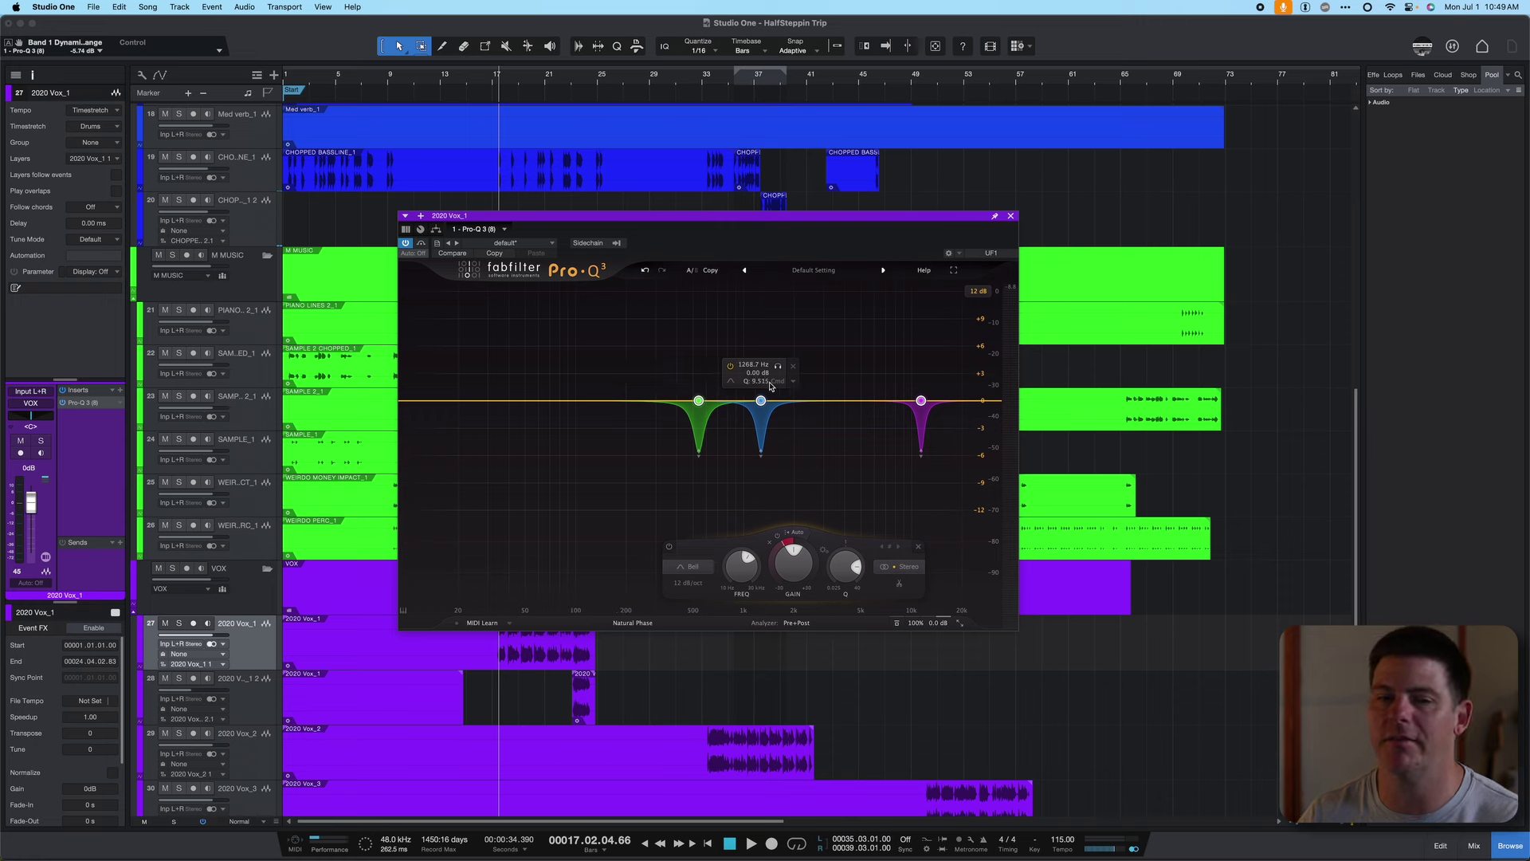
{"action": "key", "text": "space"}
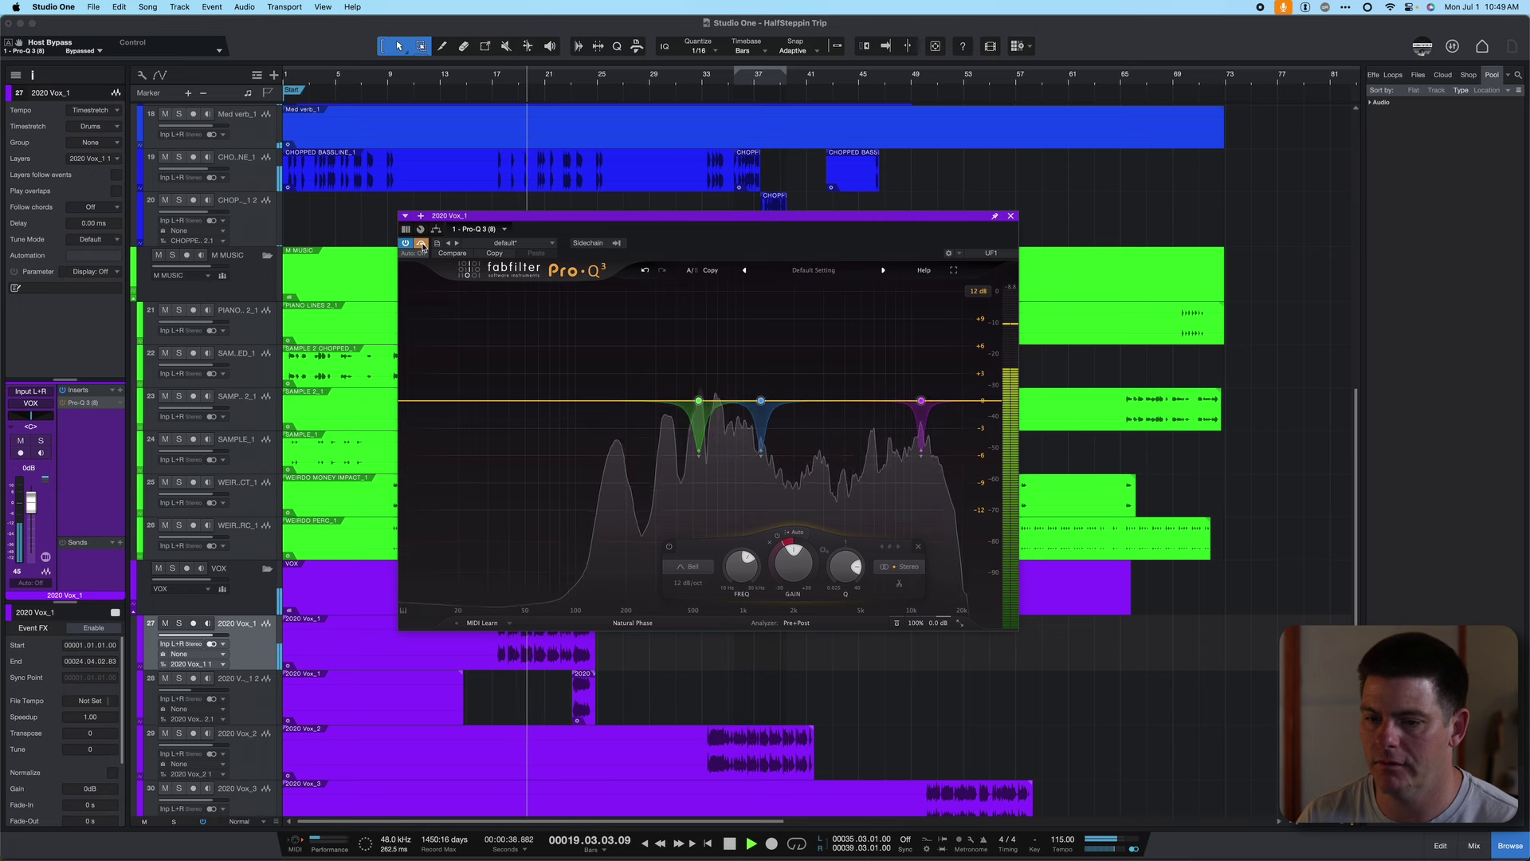
{"action": "left_click", "coordinate": [422, 243]}
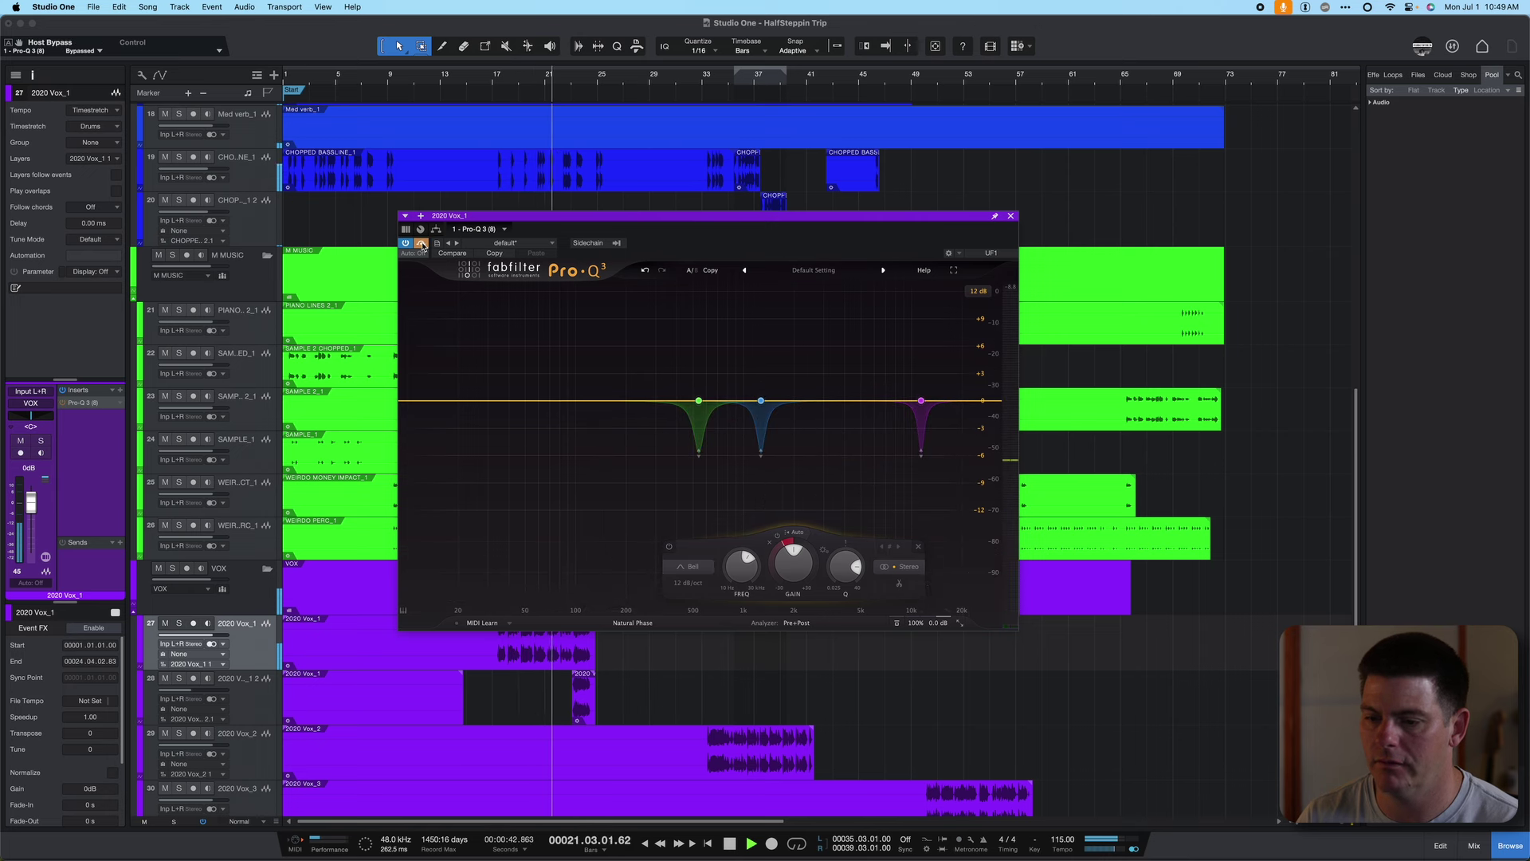
{"action": "left_click", "coordinate": [422, 243]}
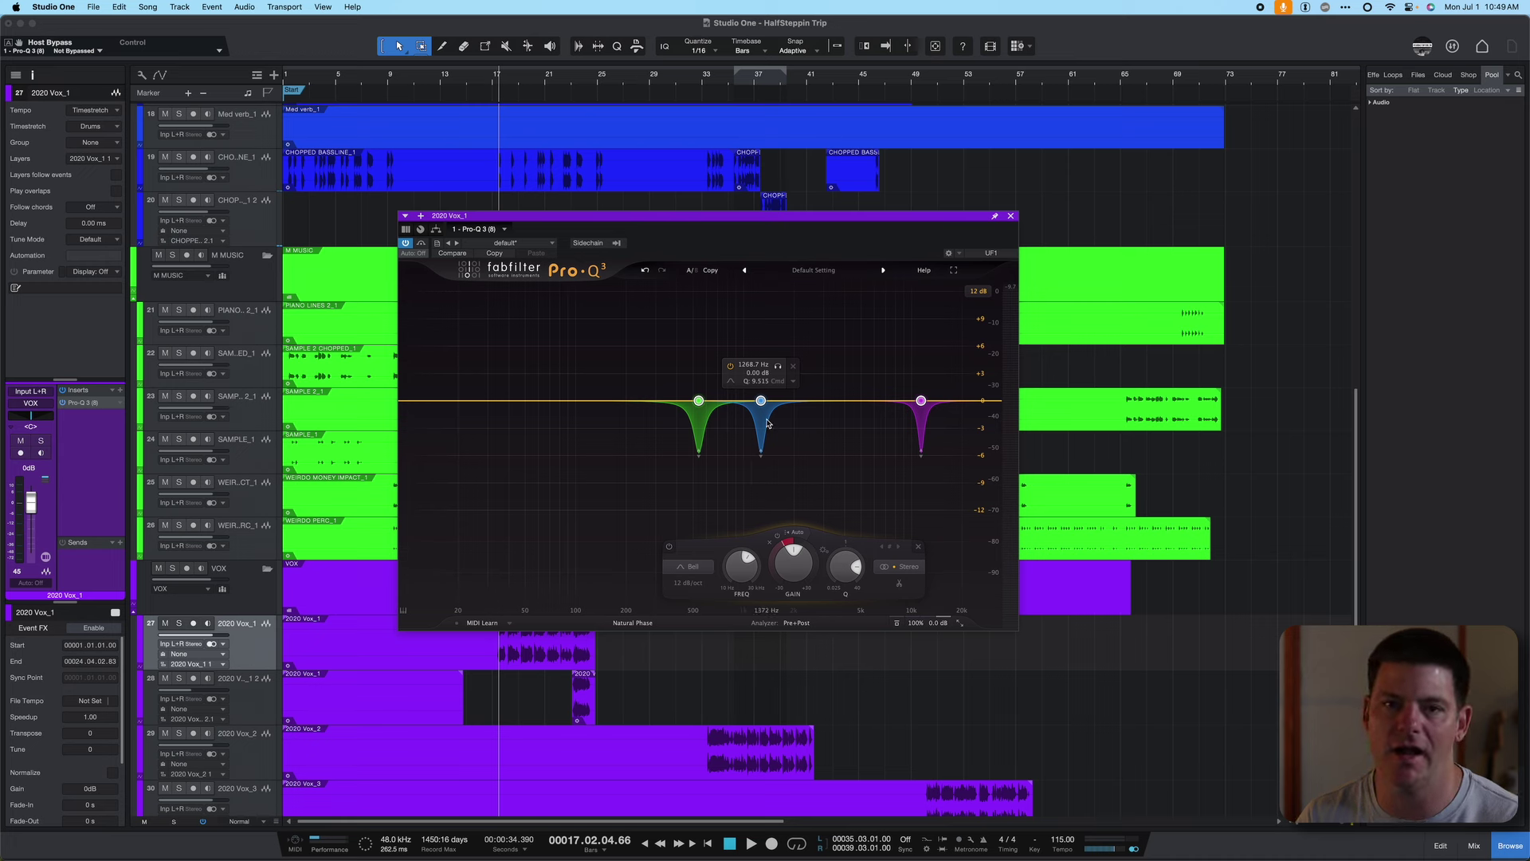
Solo bands 2 and 3 during playback, reducing band 2's dynamic range to about -3.1 dB
{"action": "key", "text": "space"}
{"action": "left_click", "coordinate": [779, 366]}
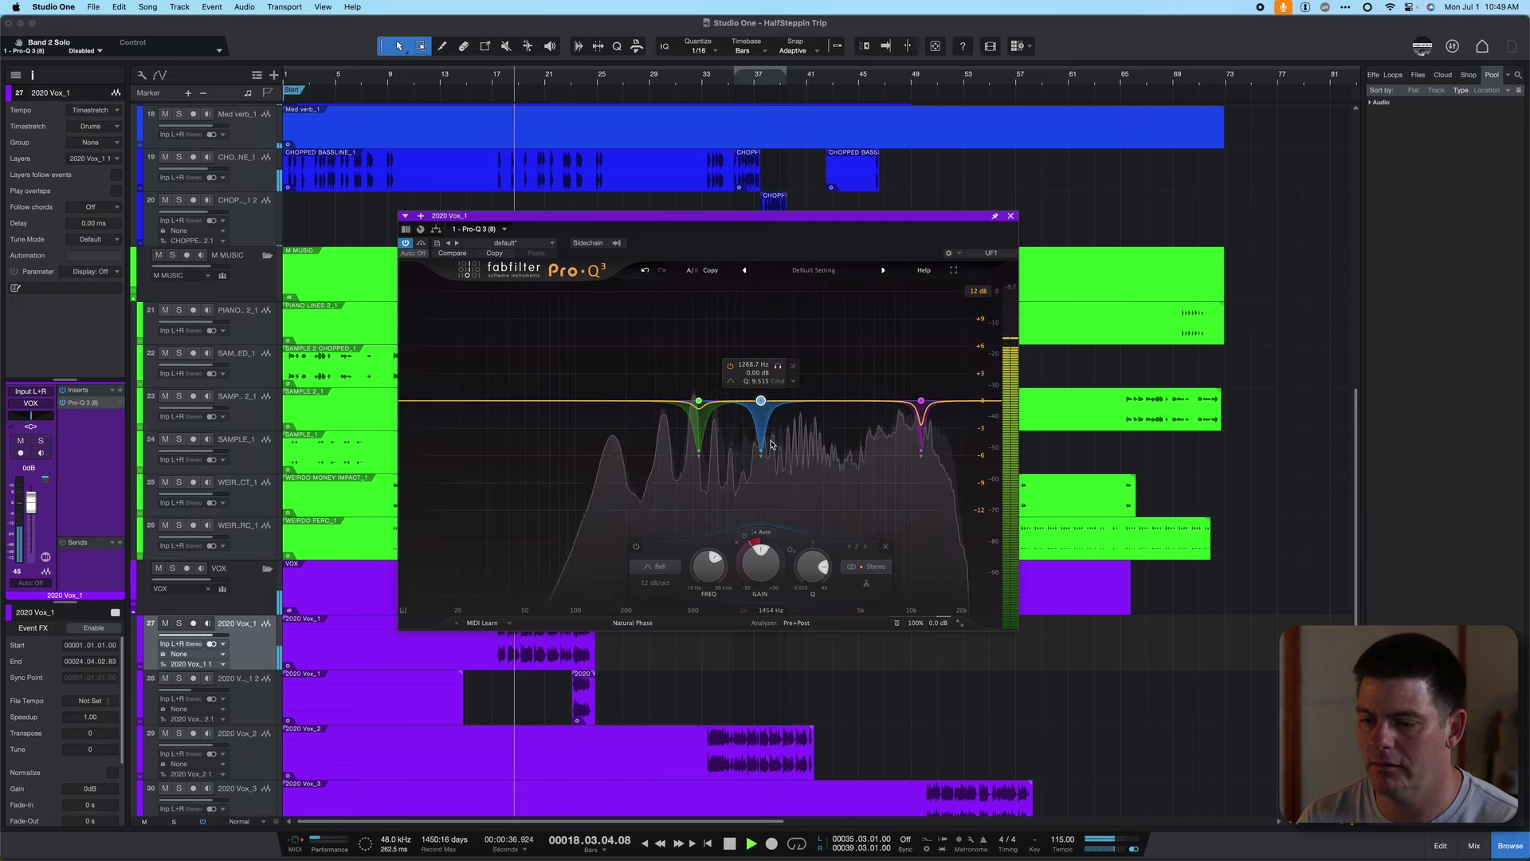
{"action": "left_click", "coordinate": [761, 437]}
{"action": "left_click_drag", "start_coordinate": [762, 440], "coordinate": [762, 437]}
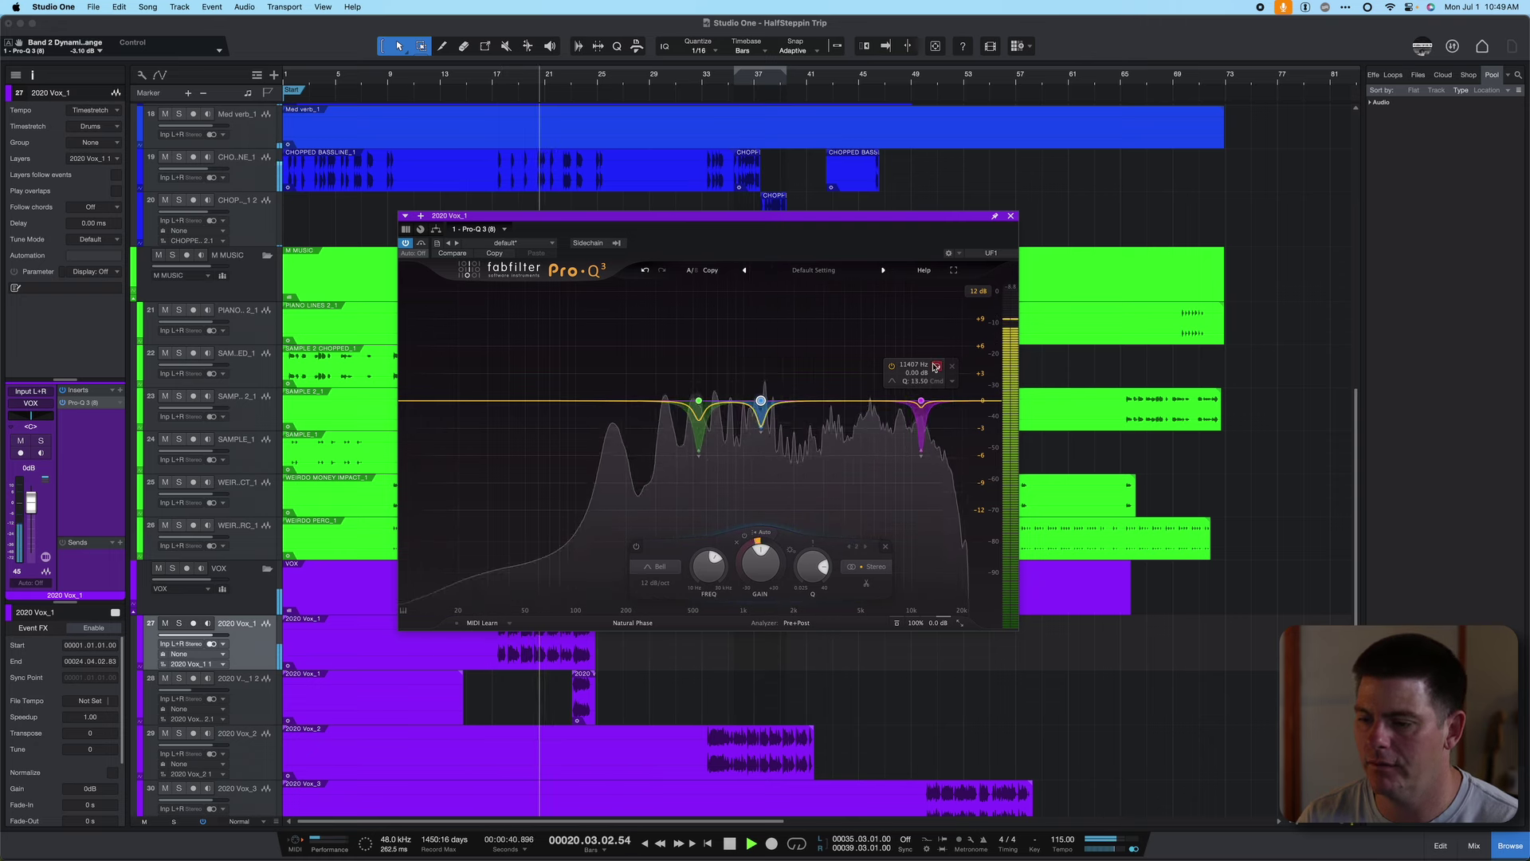
{"action": "left_click", "coordinate": [937, 366]}
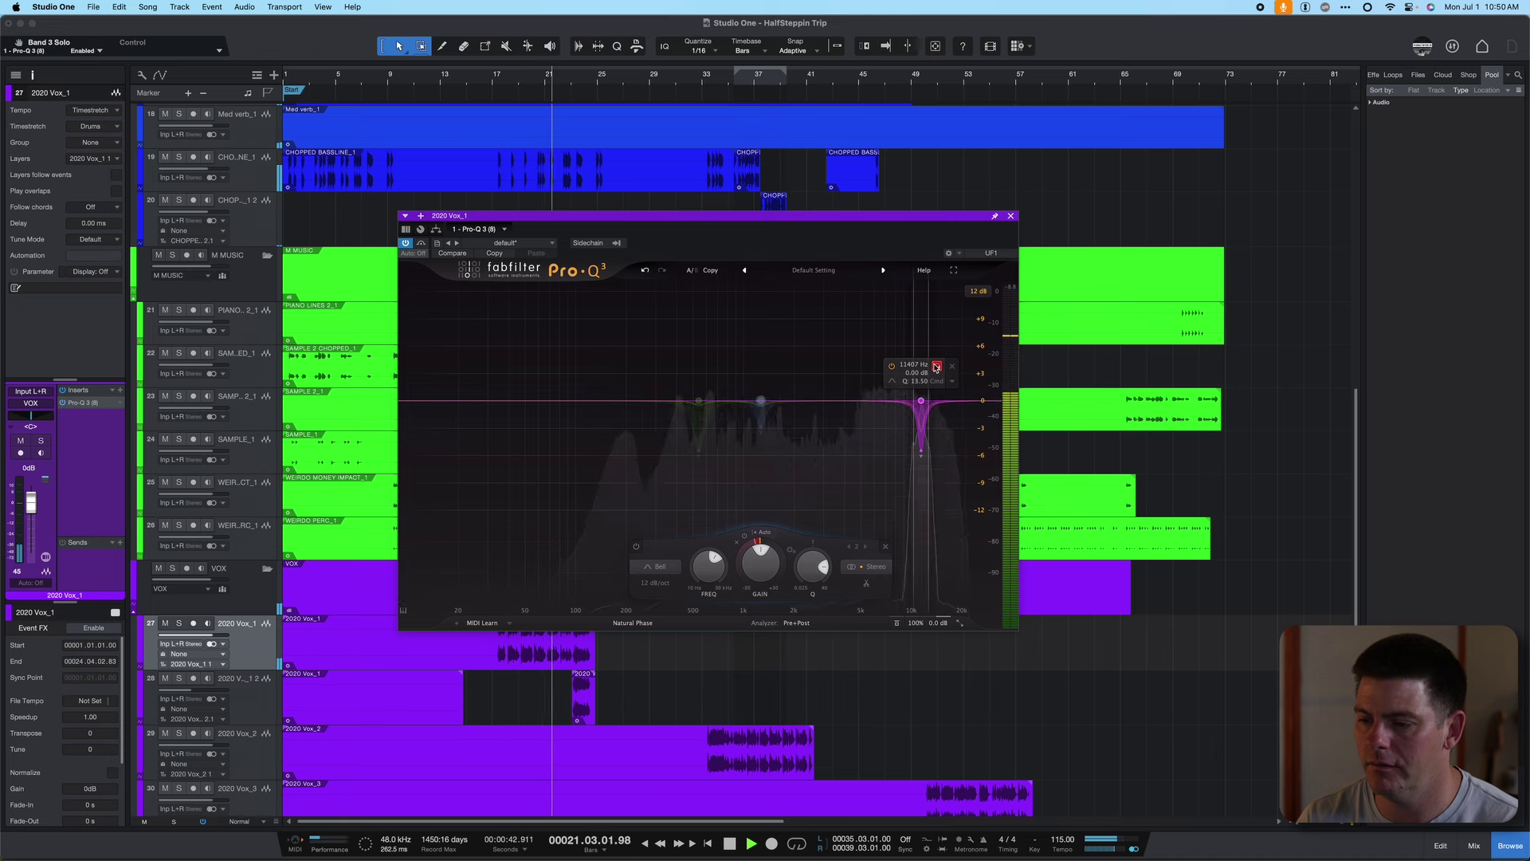
{"action": "left_click", "coordinate": [921, 447]}
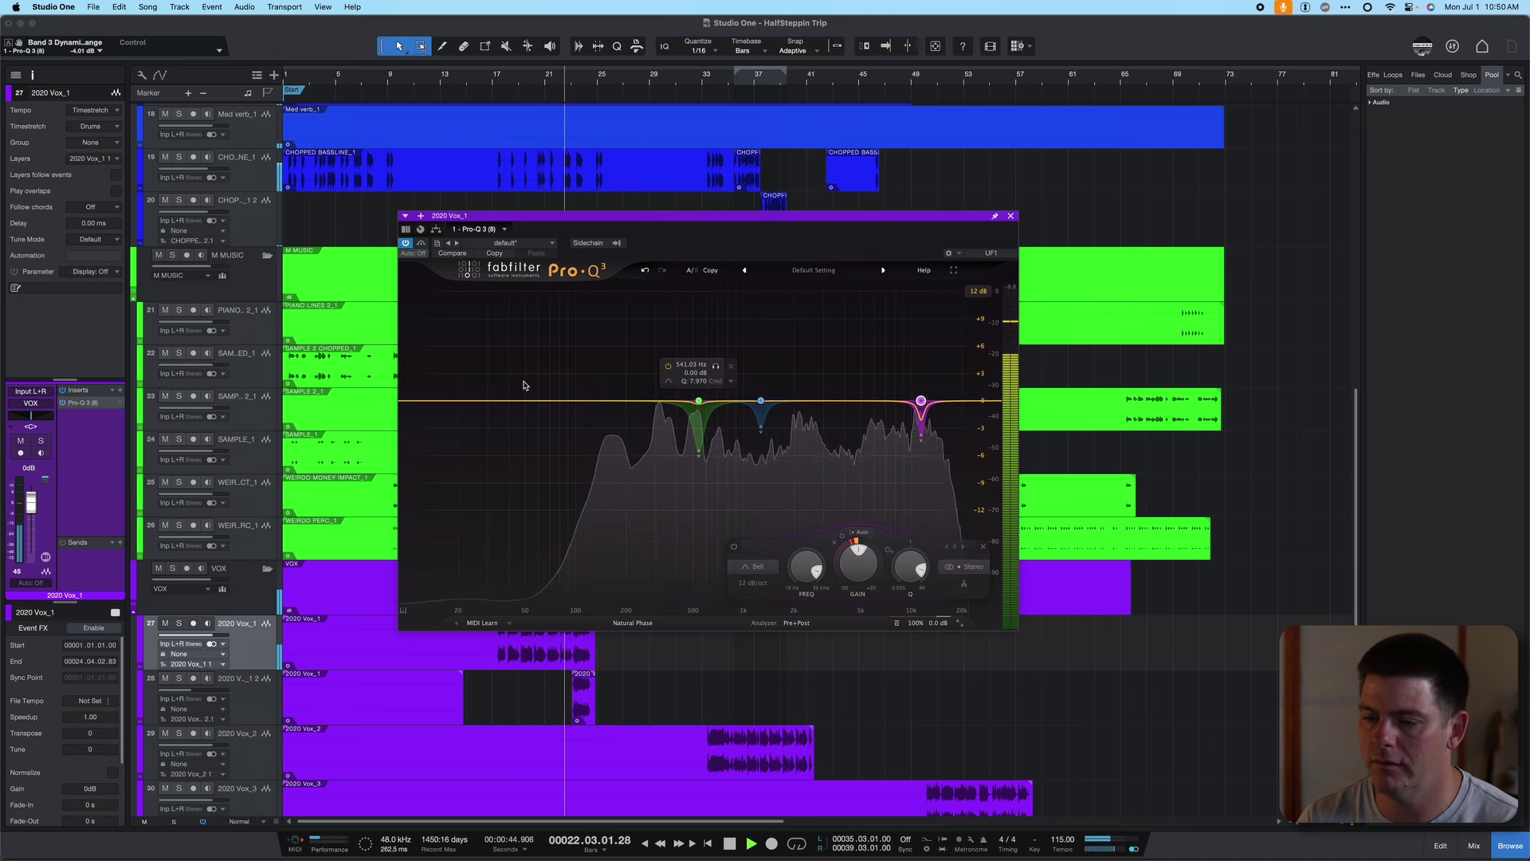
{"action": "key", "text": "space"}
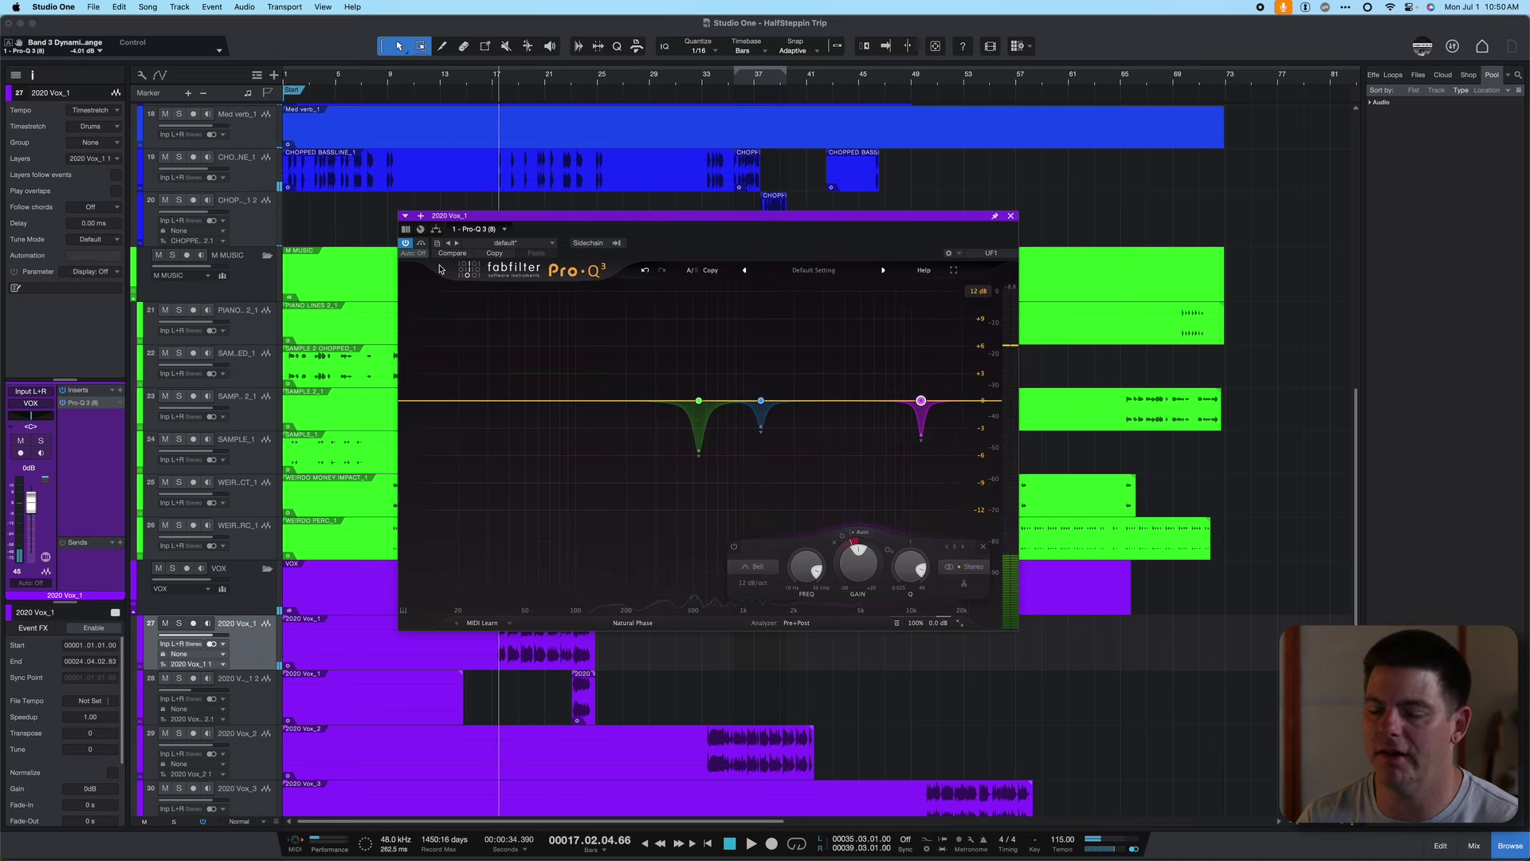
Compare the EQ bypassed and active, then make the lowest notch shallower
{"action": "key", "text": "space"}
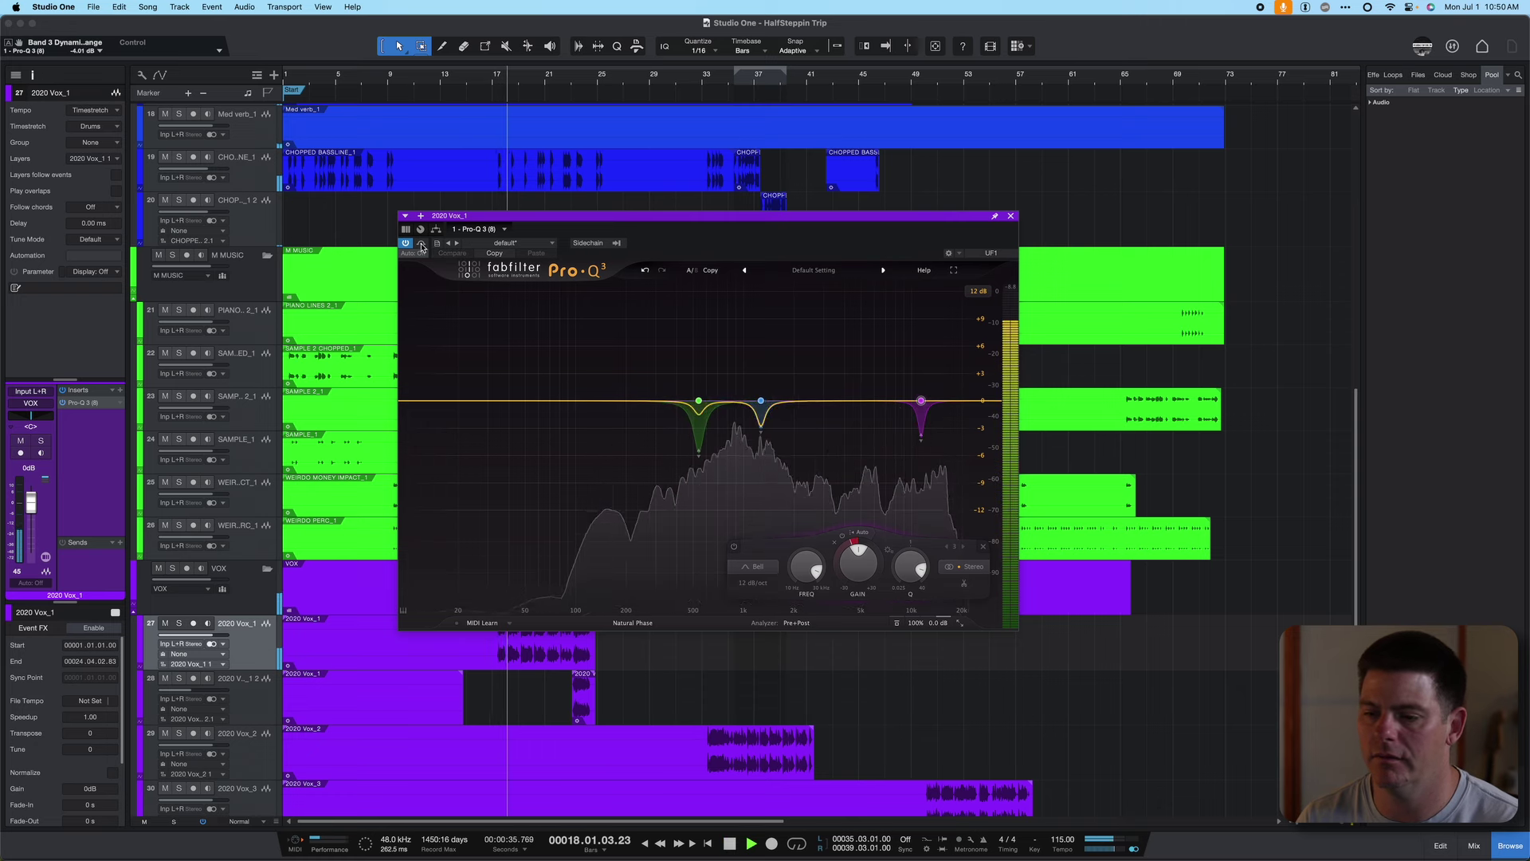
{"action": "left_click", "coordinate": [422, 244]}
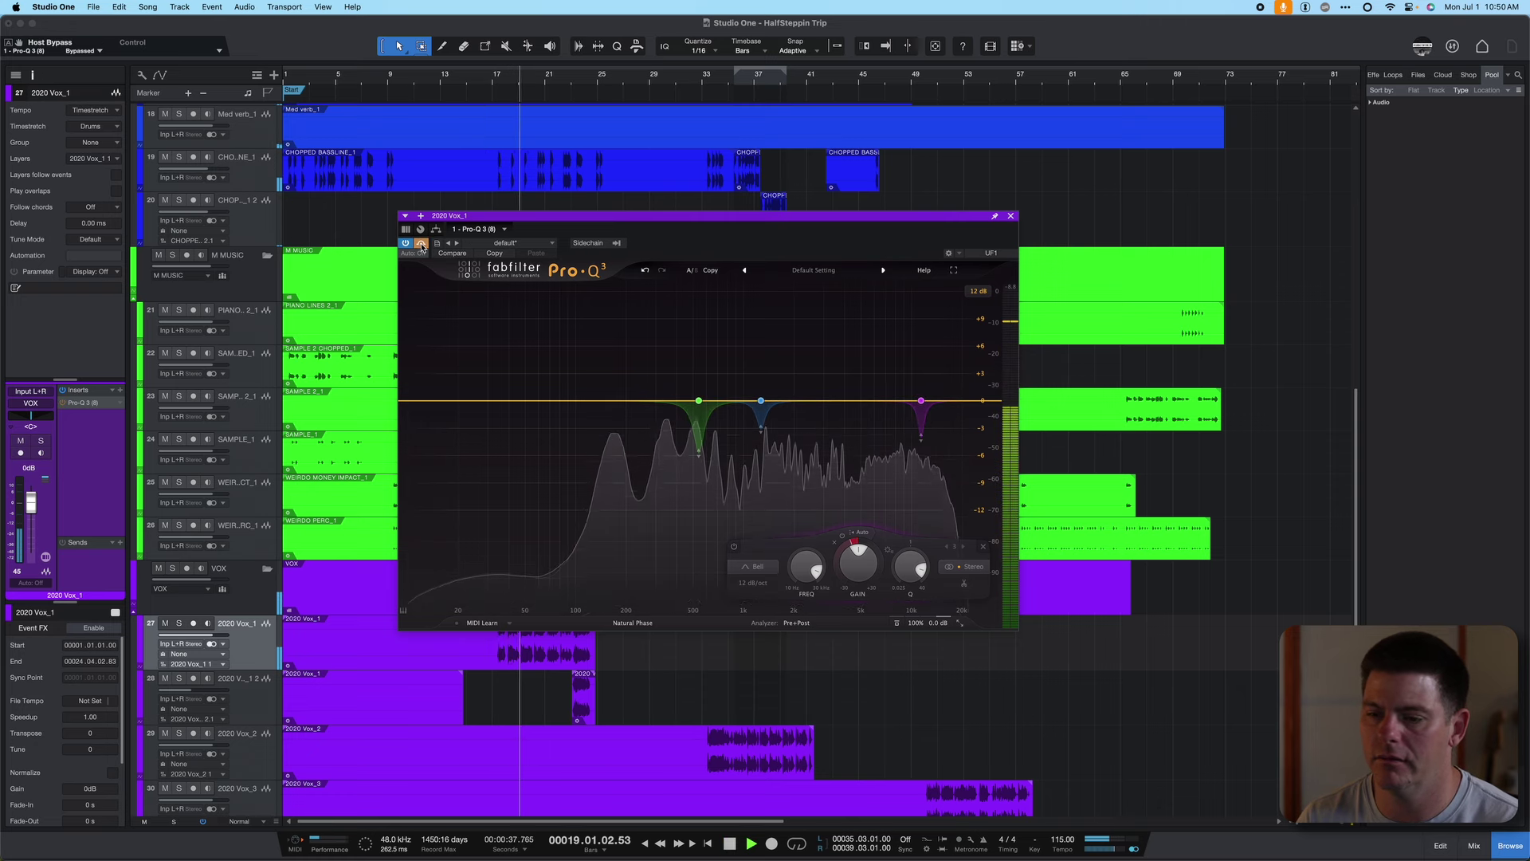
{"action": "left_click", "coordinate": [422, 244]}
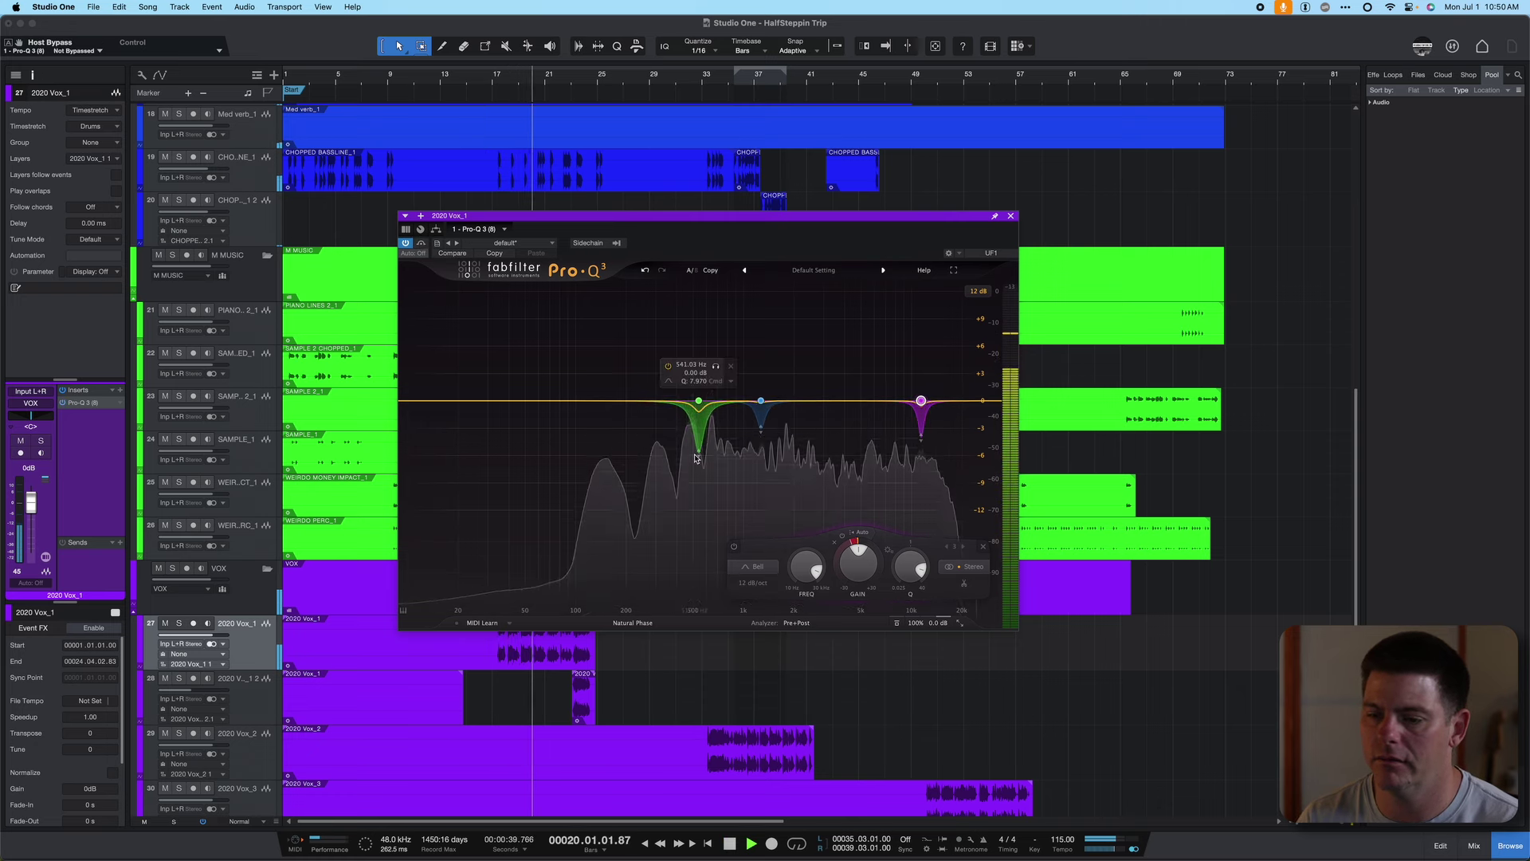
{"action": "left_click_drag", "start_coordinate": [695, 457], "coordinate": [697, 443]}
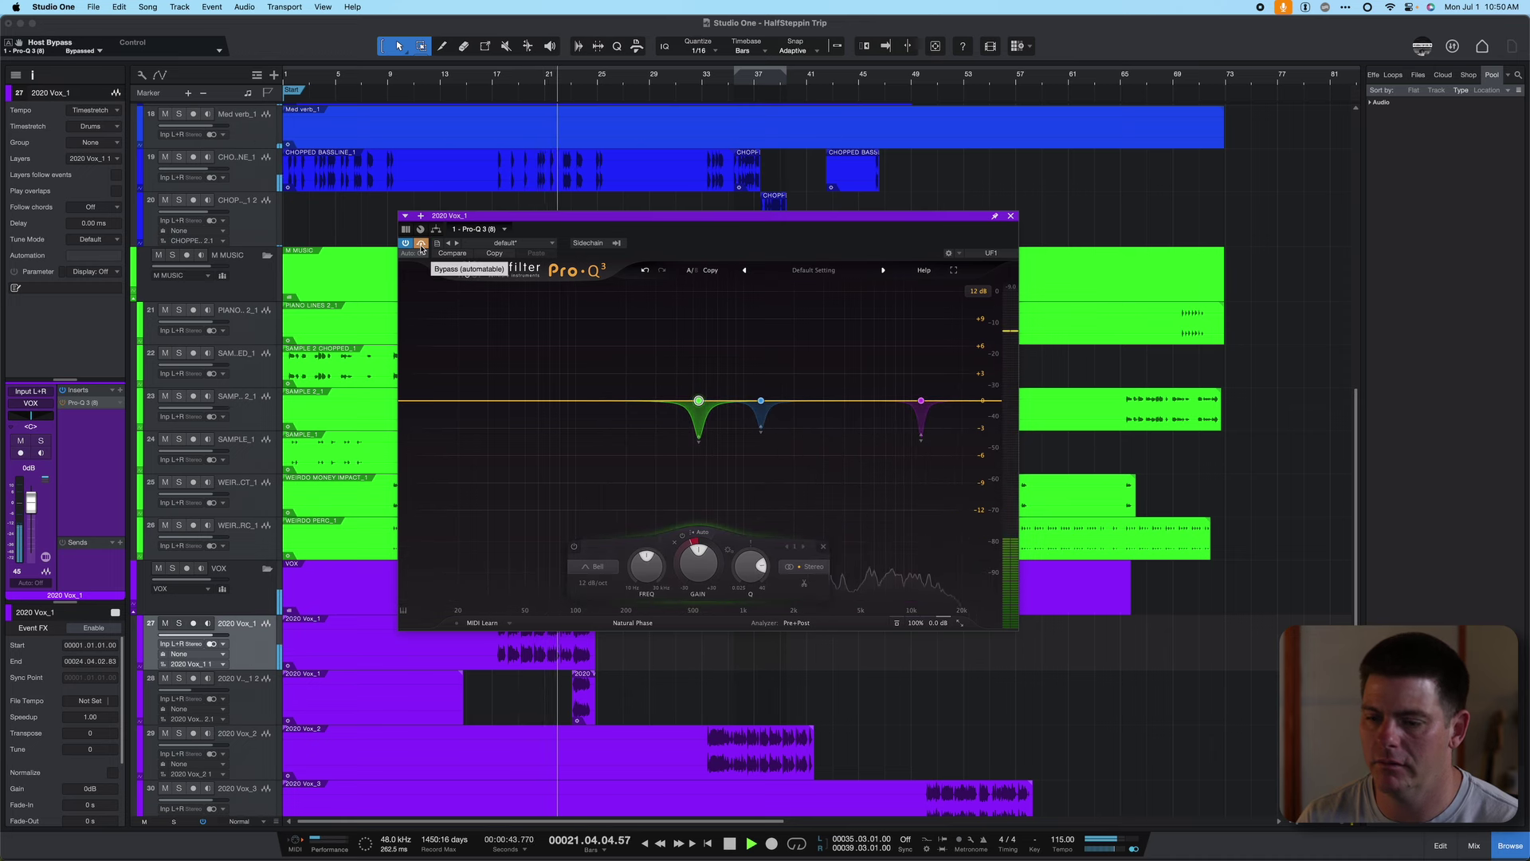
Re-enable Pro-Q 3 and add a High Cut band near 19.6 kHz alongside the 107 Hz low cut
{"action": "left_click", "coordinate": [422, 244]}
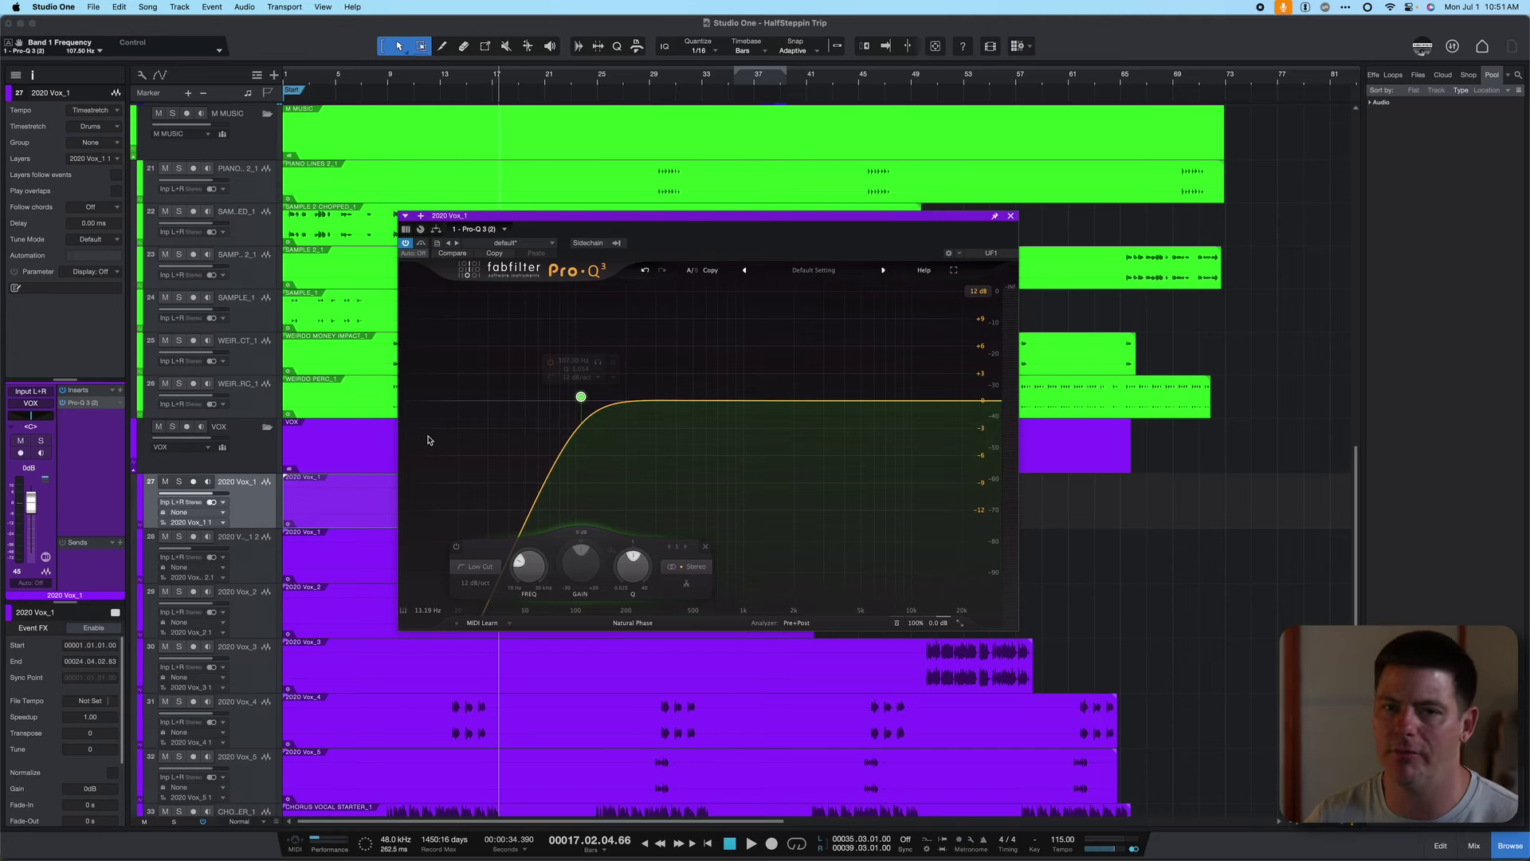
{"action": "mouse_move", "coordinate": [580, 411]}
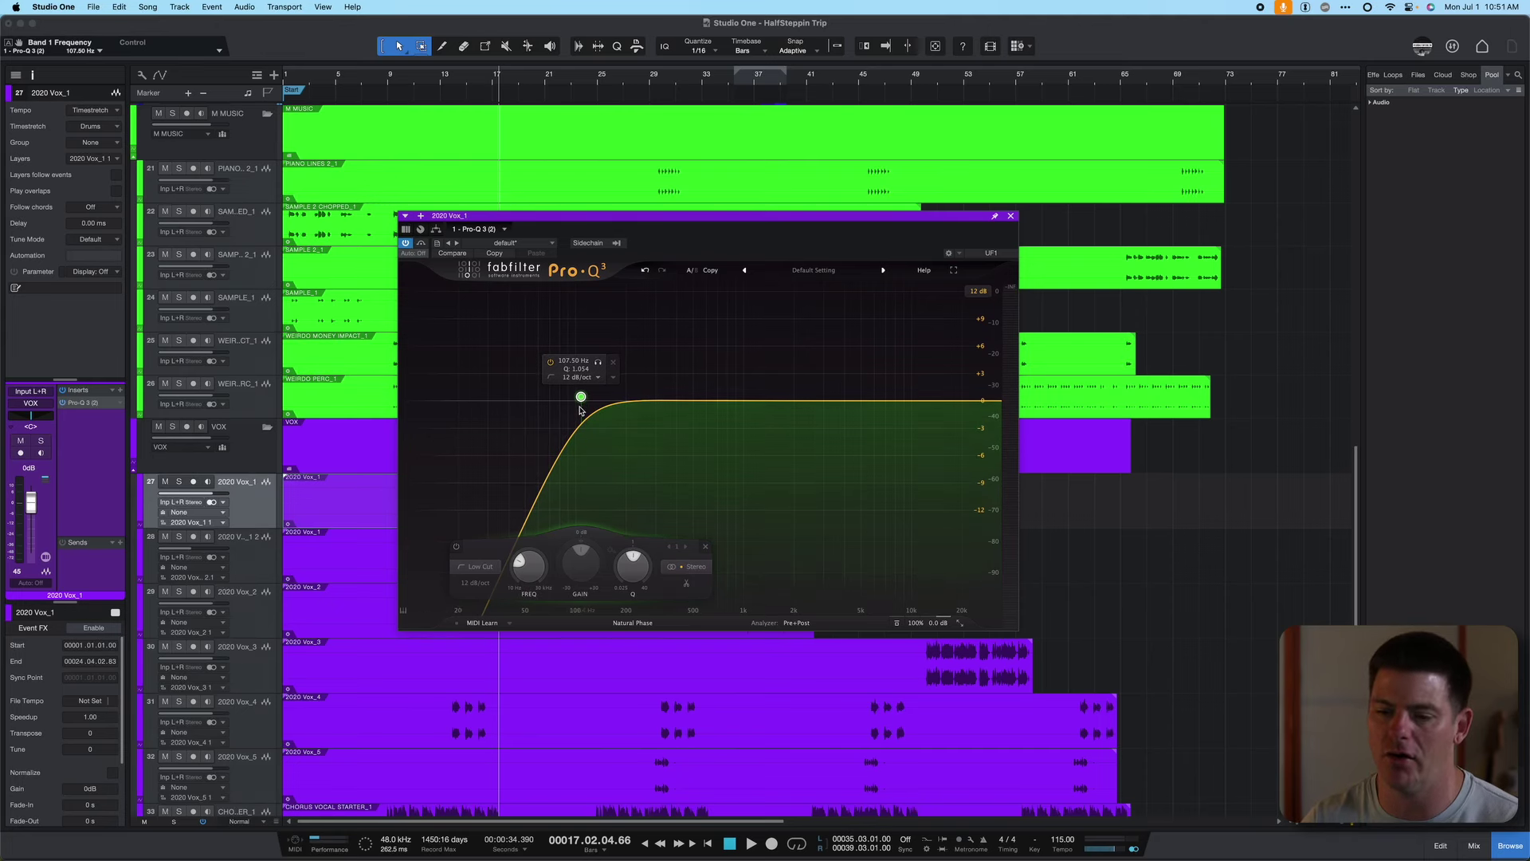
{"action": "left_click", "coordinate": [974, 402]}
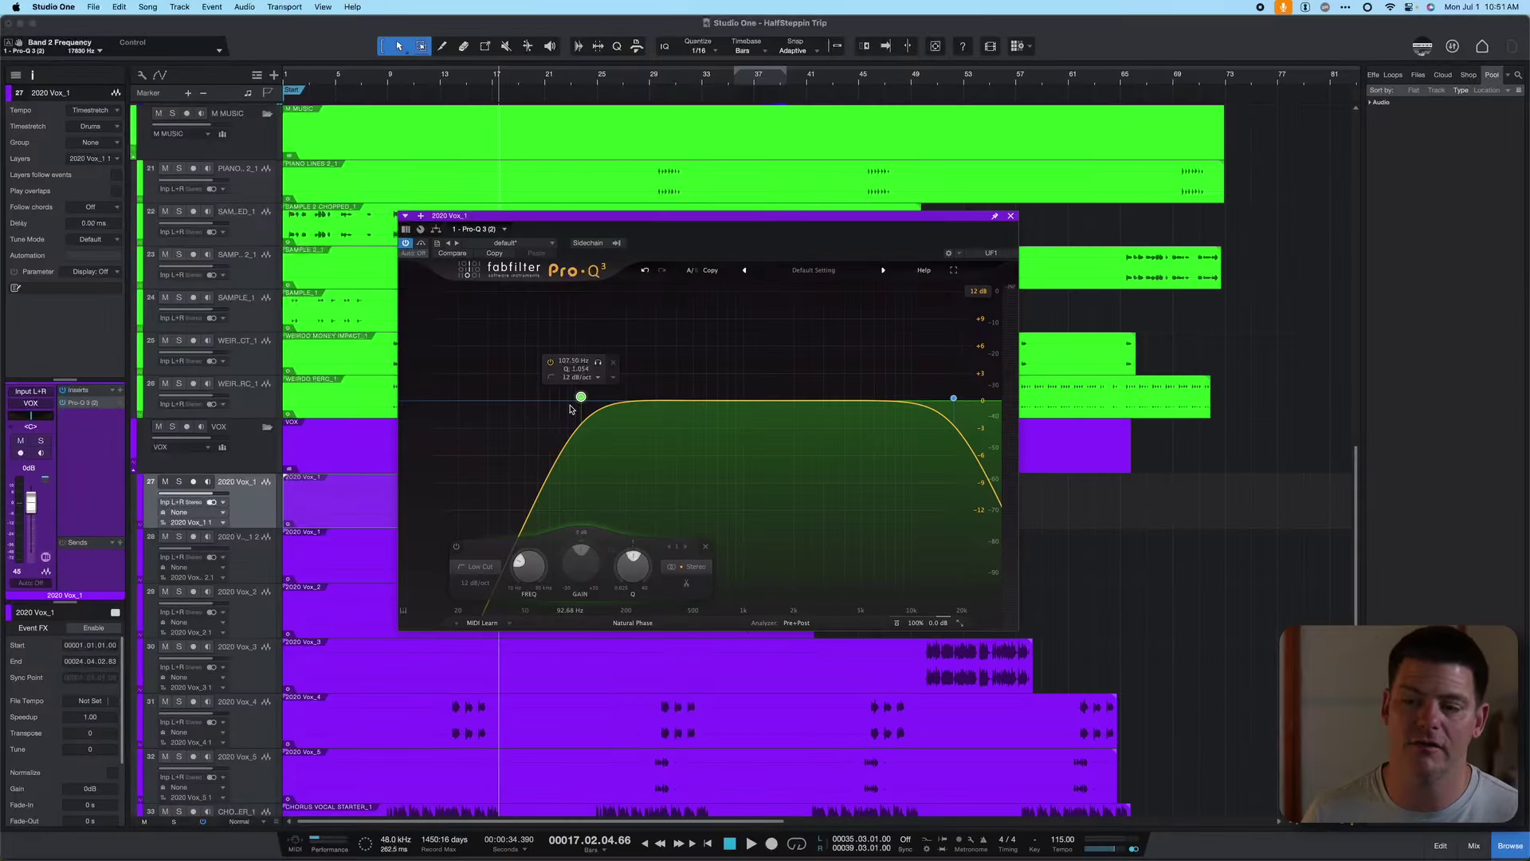
{"action": "left_click", "coordinate": [954, 399]}
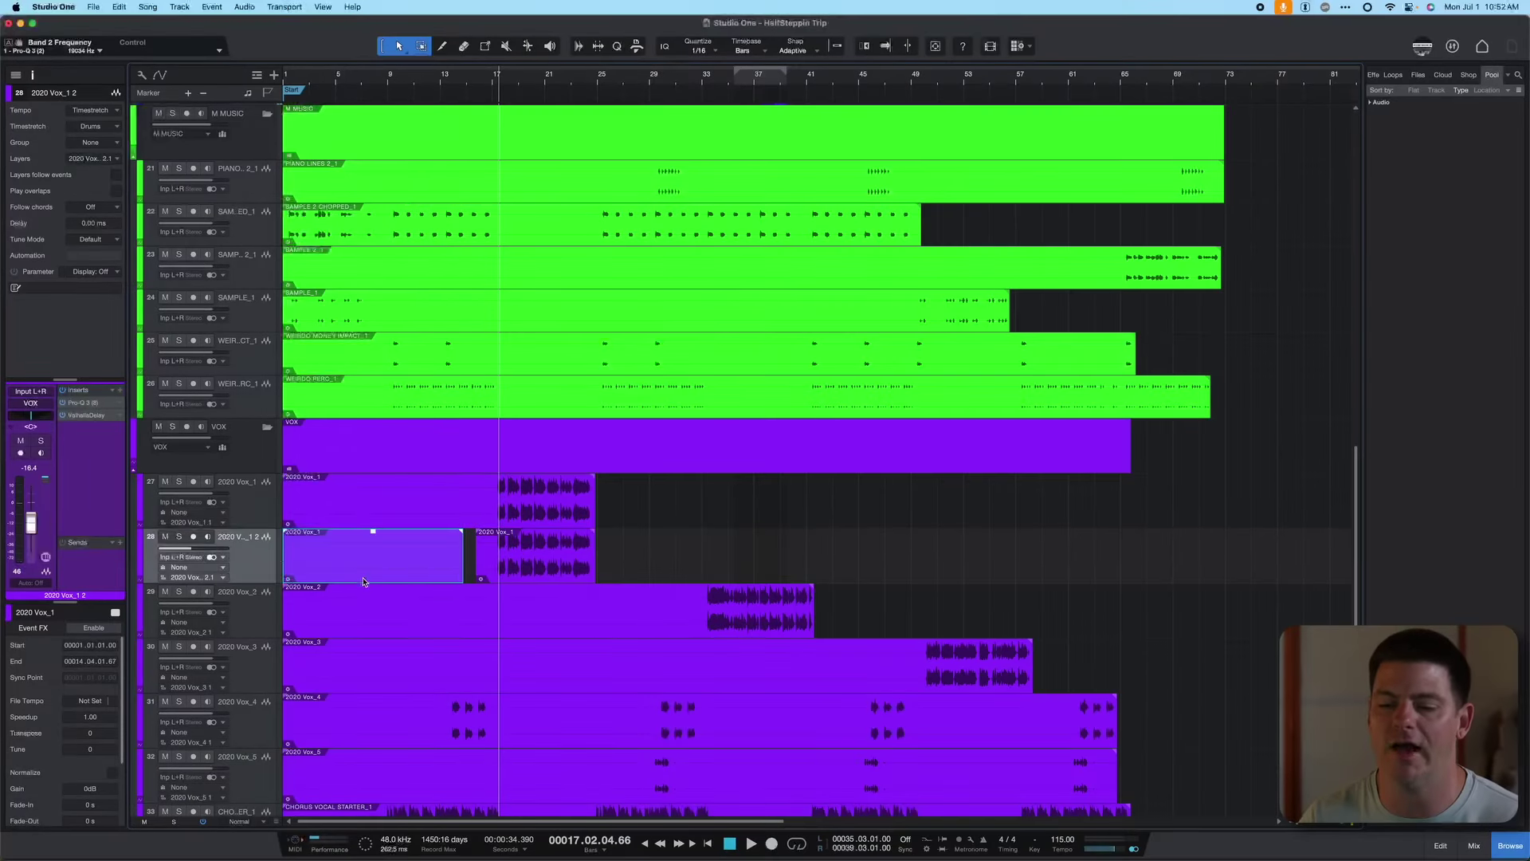
Open the Pro-Q 3 on the 2020 Vox_1 2 track to review its narrow band-pass
{"action": "left_click", "coordinate": [90, 405]}
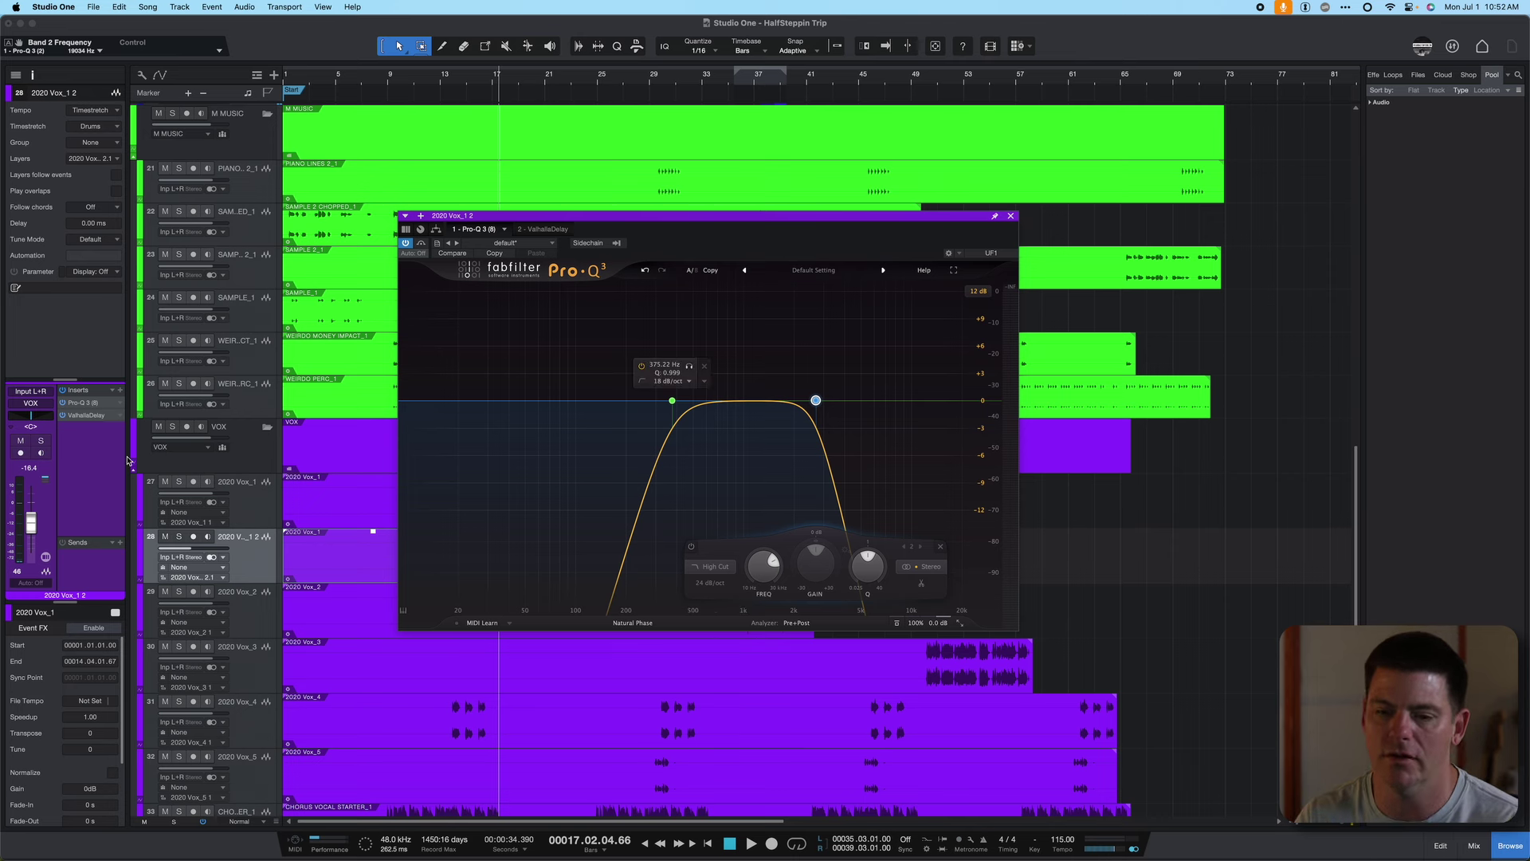
Lower ValhallaDelay's feedback on 2020 Vox_1 2 from 70% to about 37%
{"action": "double_click", "coordinate": [83, 415]}
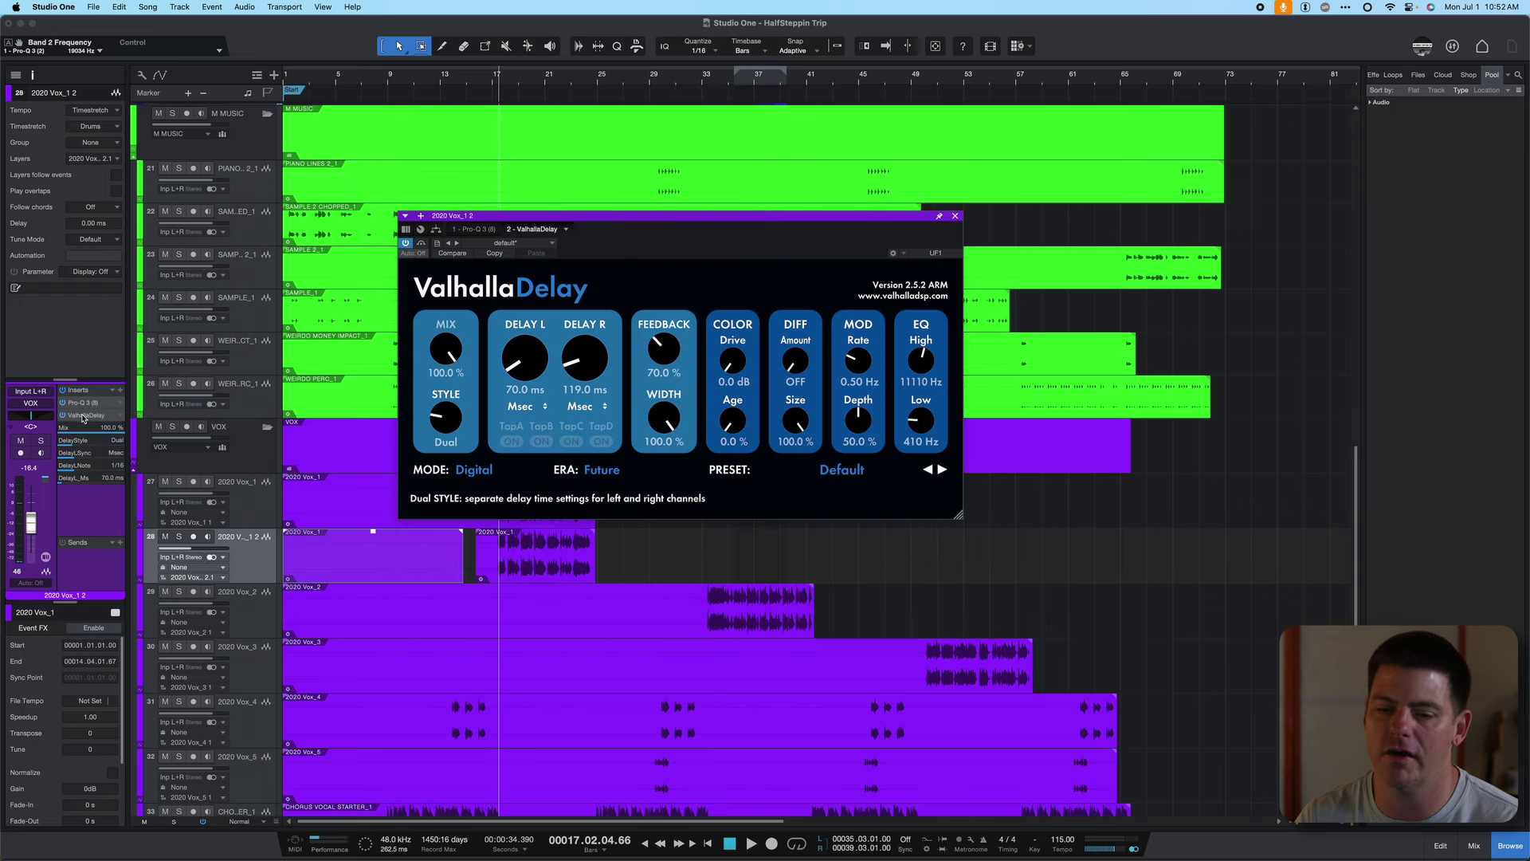
{"action": "left_click", "coordinate": [82, 416]}
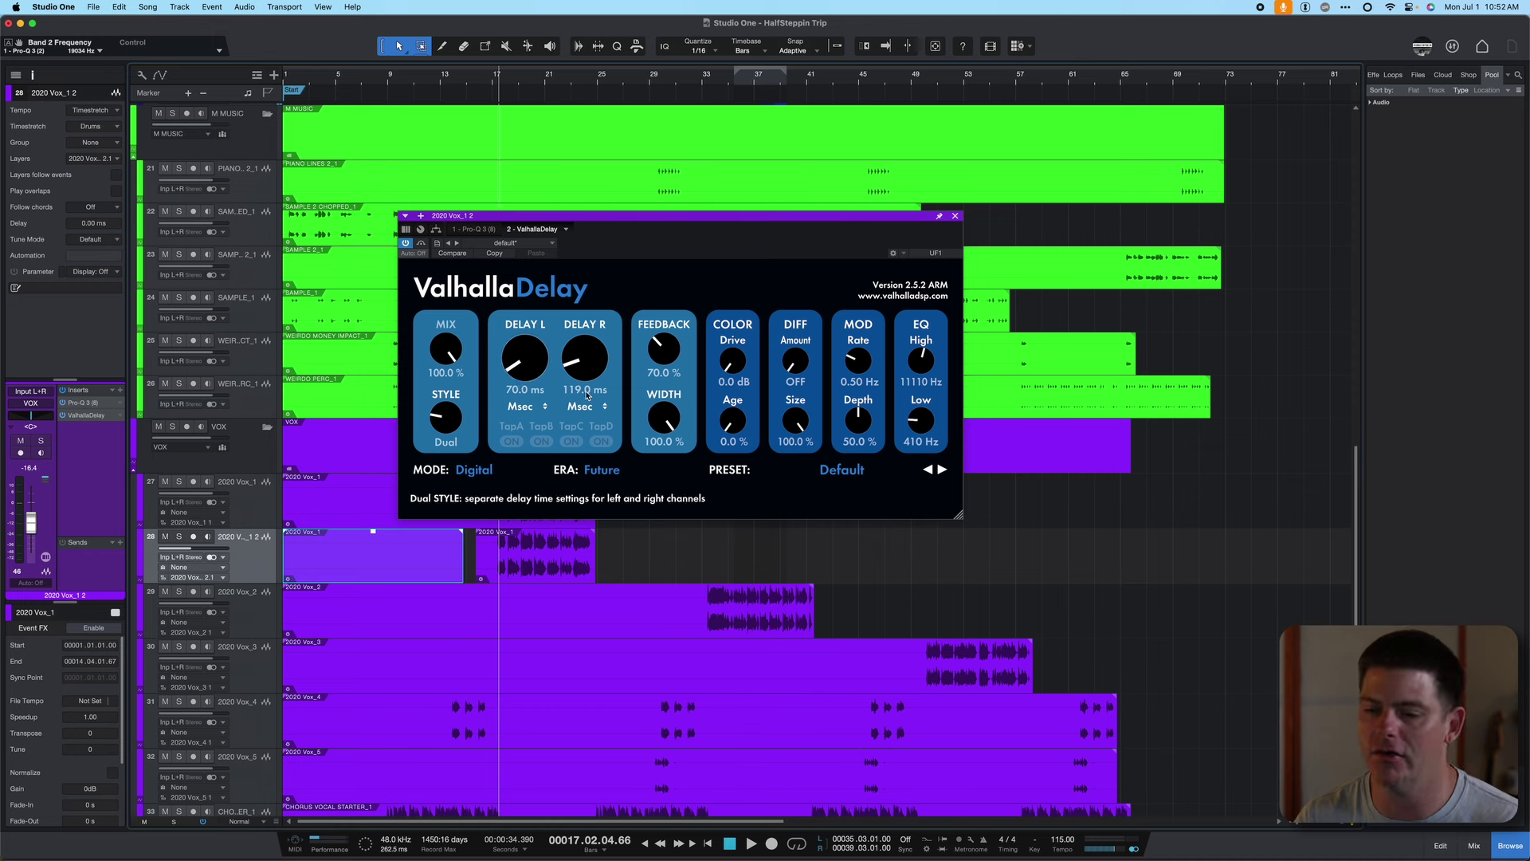
{"action": "left_click_drag", "start_coordinate": [670, 353], "coordinate": [666, 376]}
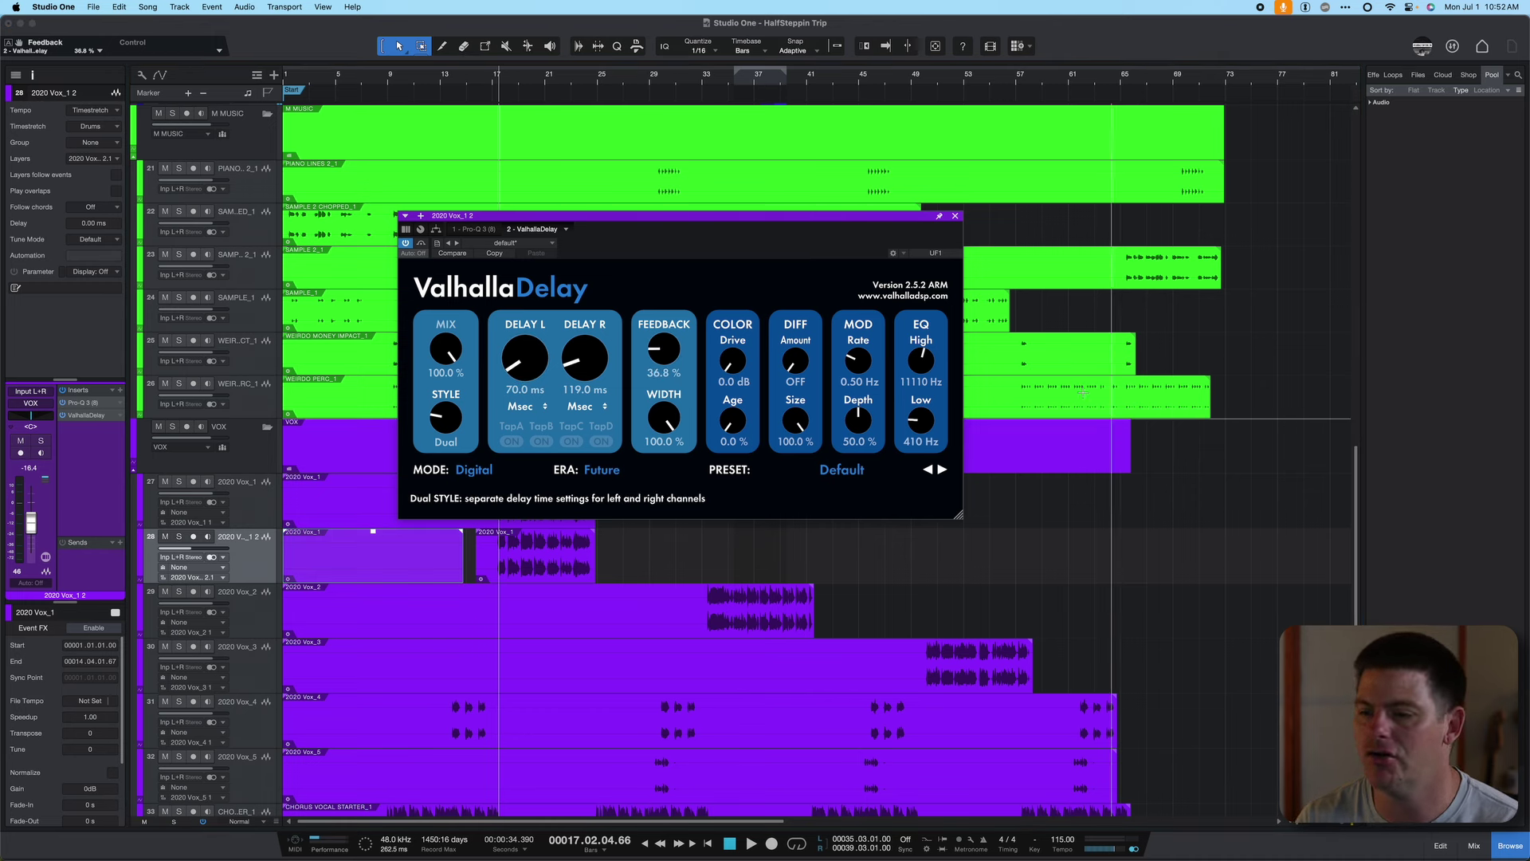
{"action": "left_click", "coordinate": [83, 404]}
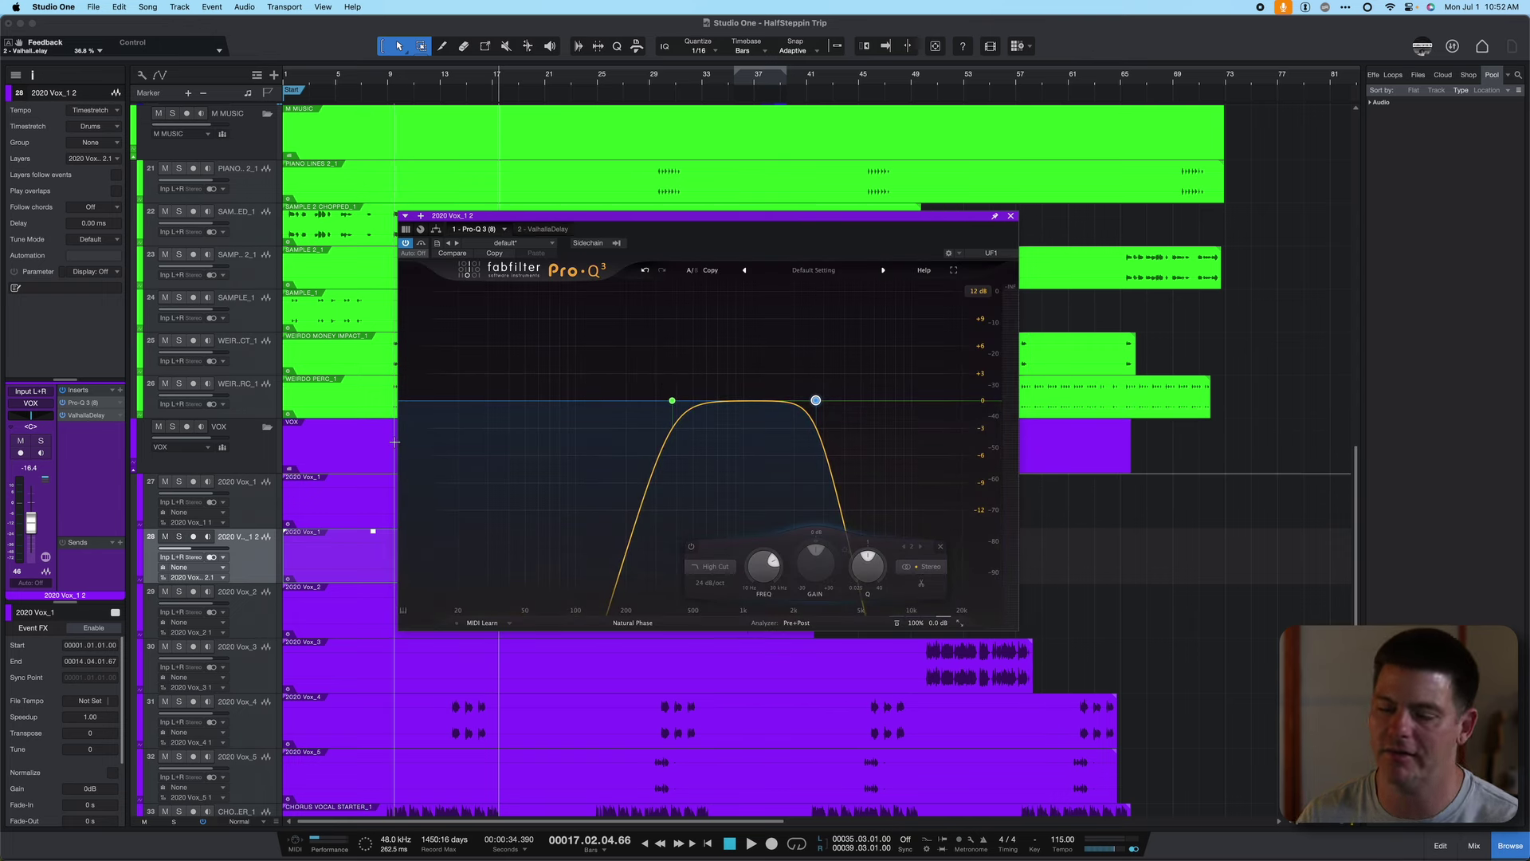
Move both band-pass filters lower in frequency and raise the high cut to widen it
{"action": "left_click_drag", "start_coordinate": [900, 355], "coordinate": [612, 421]}
{"action": "left_click_drag", "start_coordinate": [815, 400], "coordinate": [885, 402]}
{"action": "left_click", "coordinate": [248, 504]}
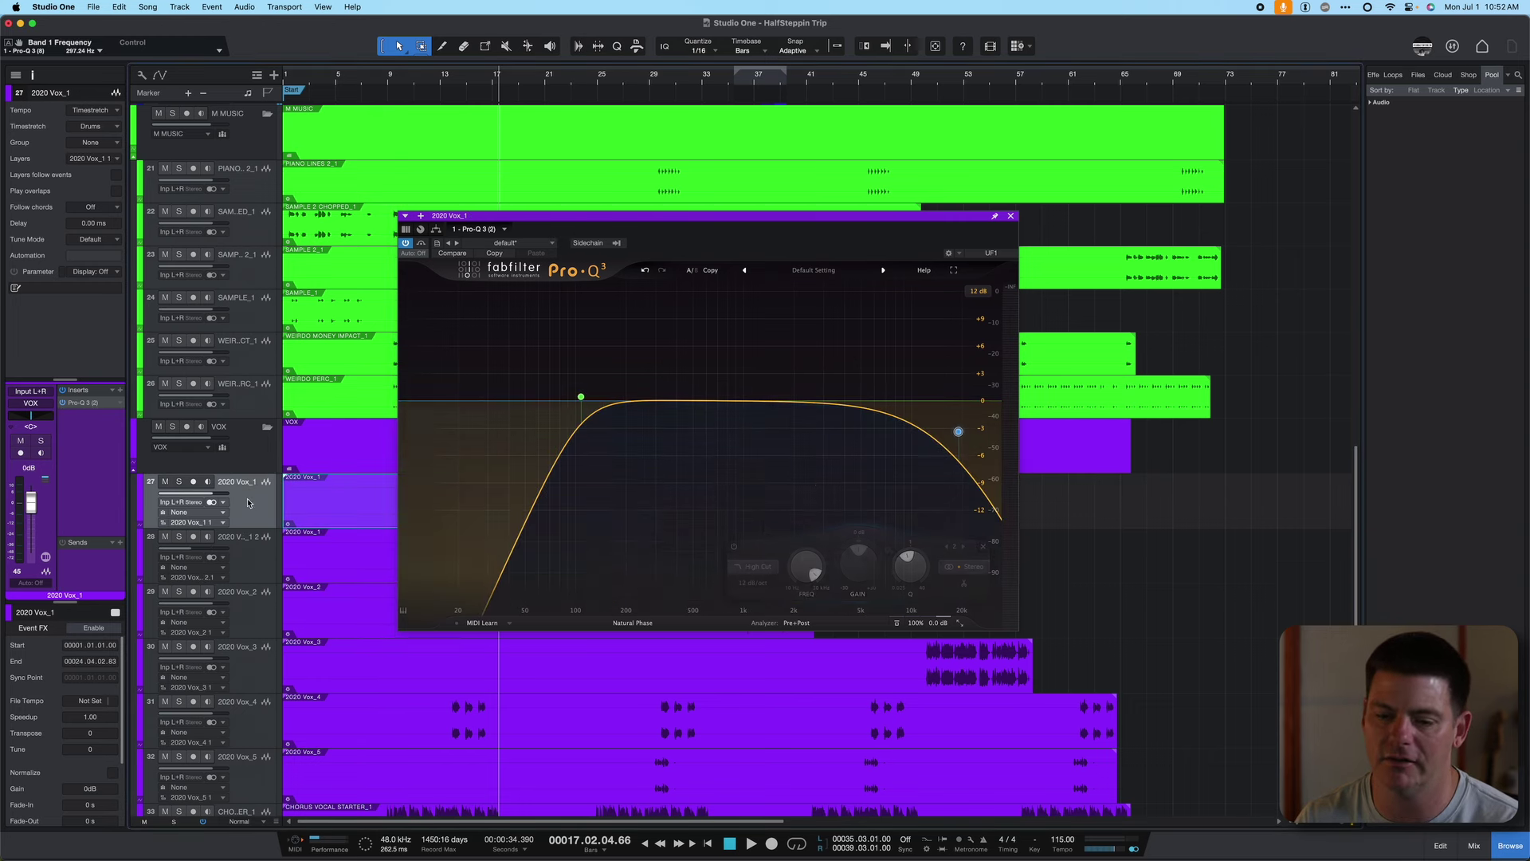
{"action": "key", "text": "Down"}
{"action": "key", "text": "Up"}
Close the EQ and lower the 2020 Vox_1 2 track's volume to about -18.7 dB
{"action": "key", "text": "super+w"}
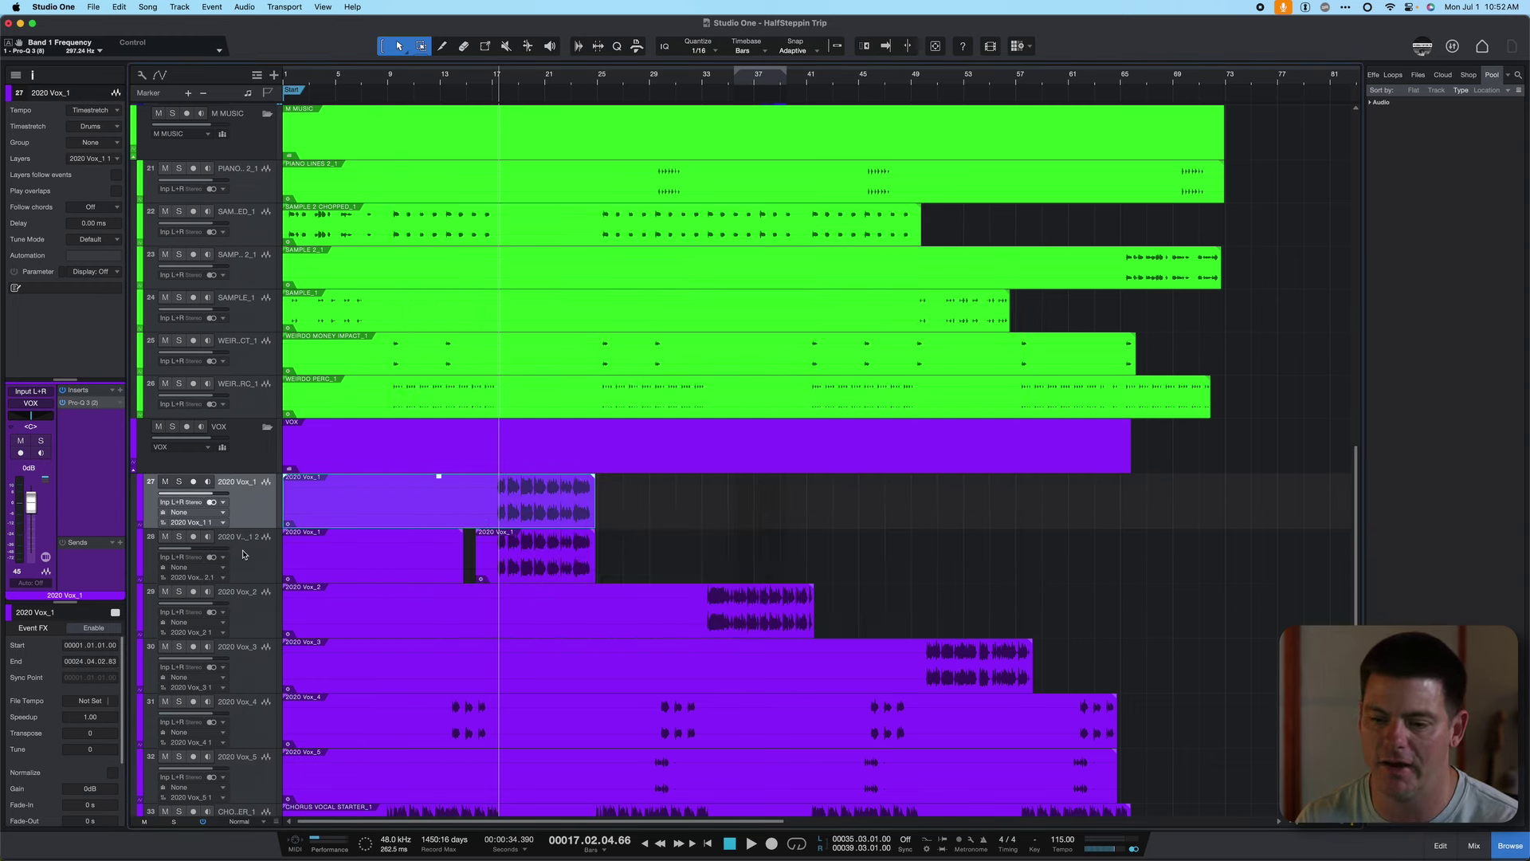
{"action": "key", "text": "Down"}
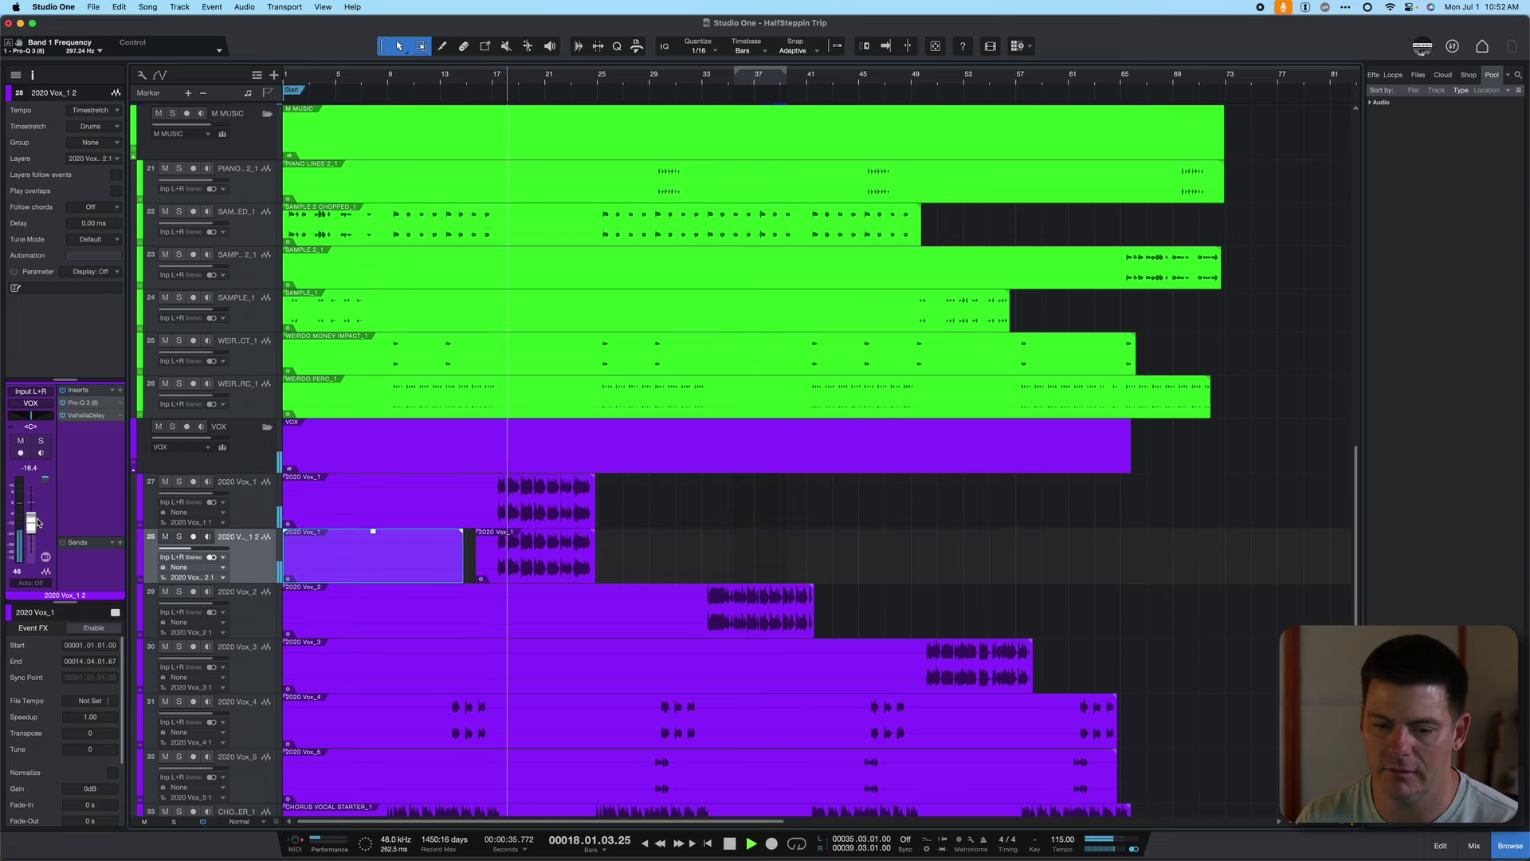
{"action": "left_click_drag", "start_coordinate": [30, 492], "coordinate": [31, 516]}
{"action": "key", "text": "e"}
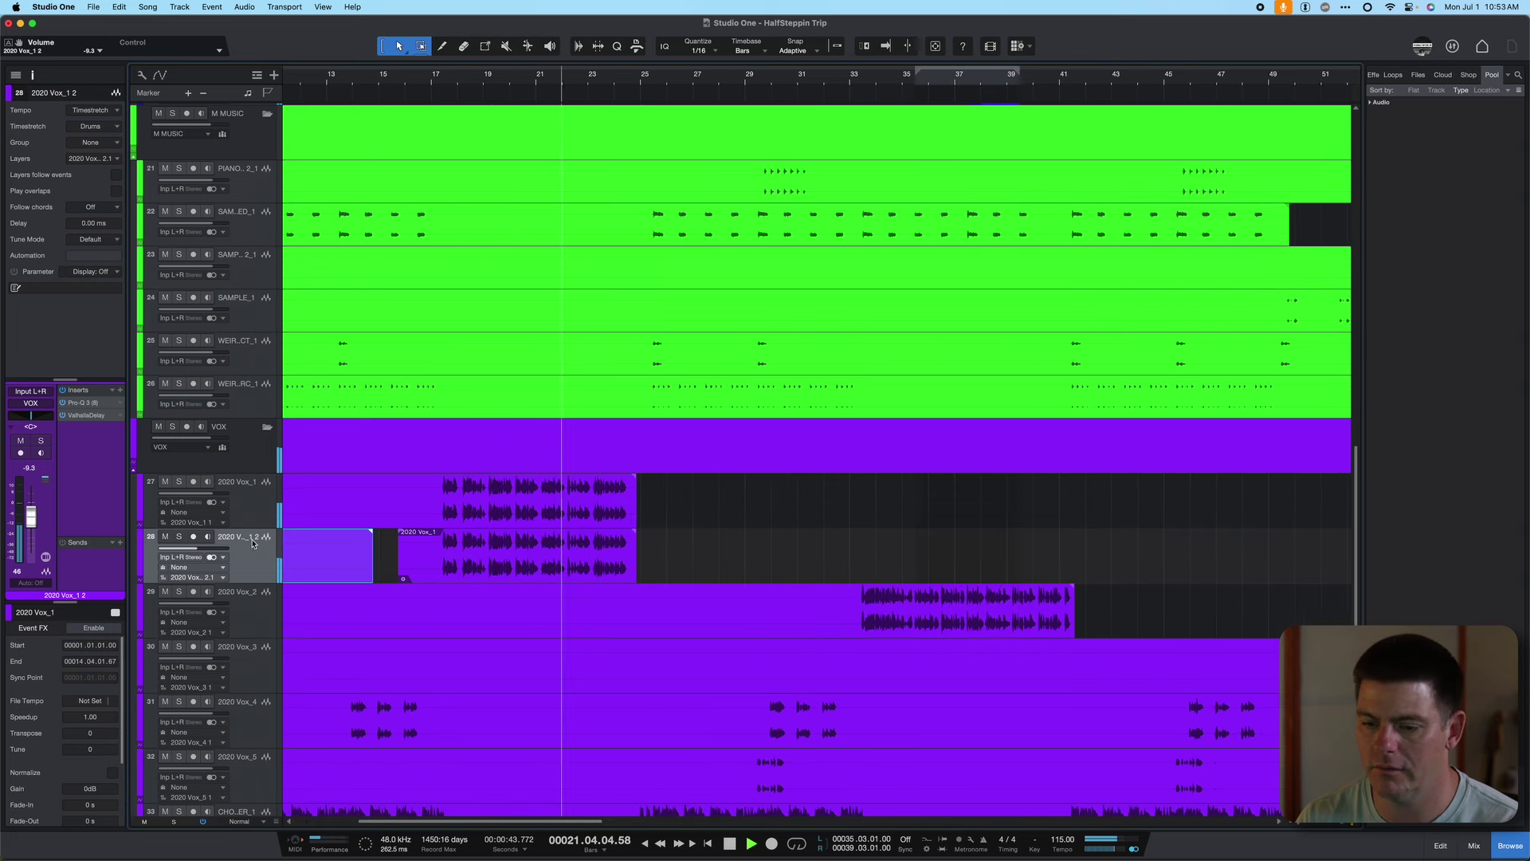
{"action": "left_click_drag", "start_coordinate": [16, 519], "coordinate": [16, 526]}
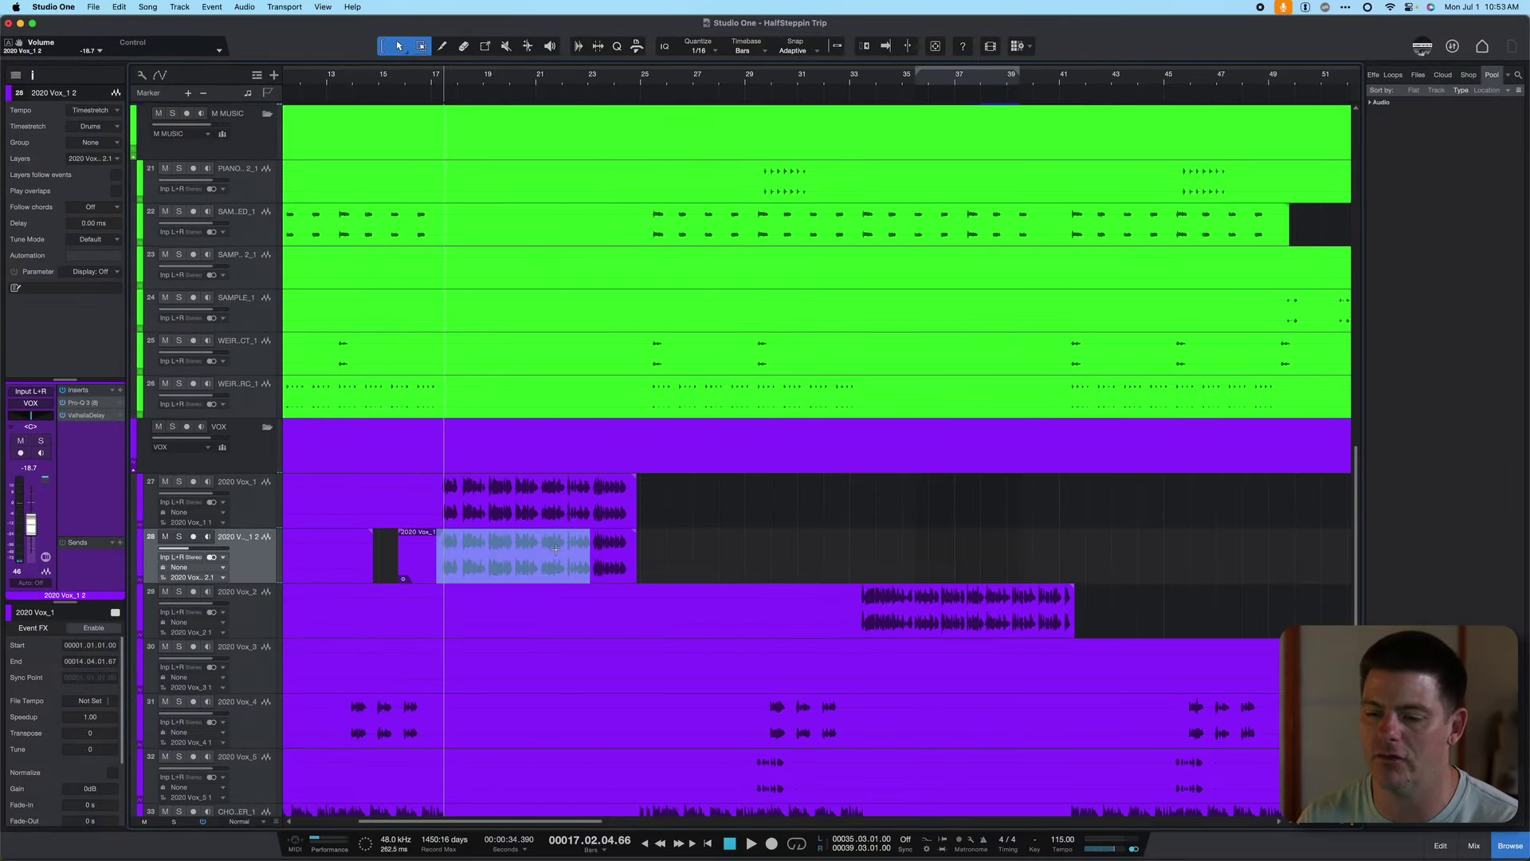
Delete bars 17–23 from the 2020 Vox_1 2 event and audition around the gap
{"action": "key", "text": "Delete"}
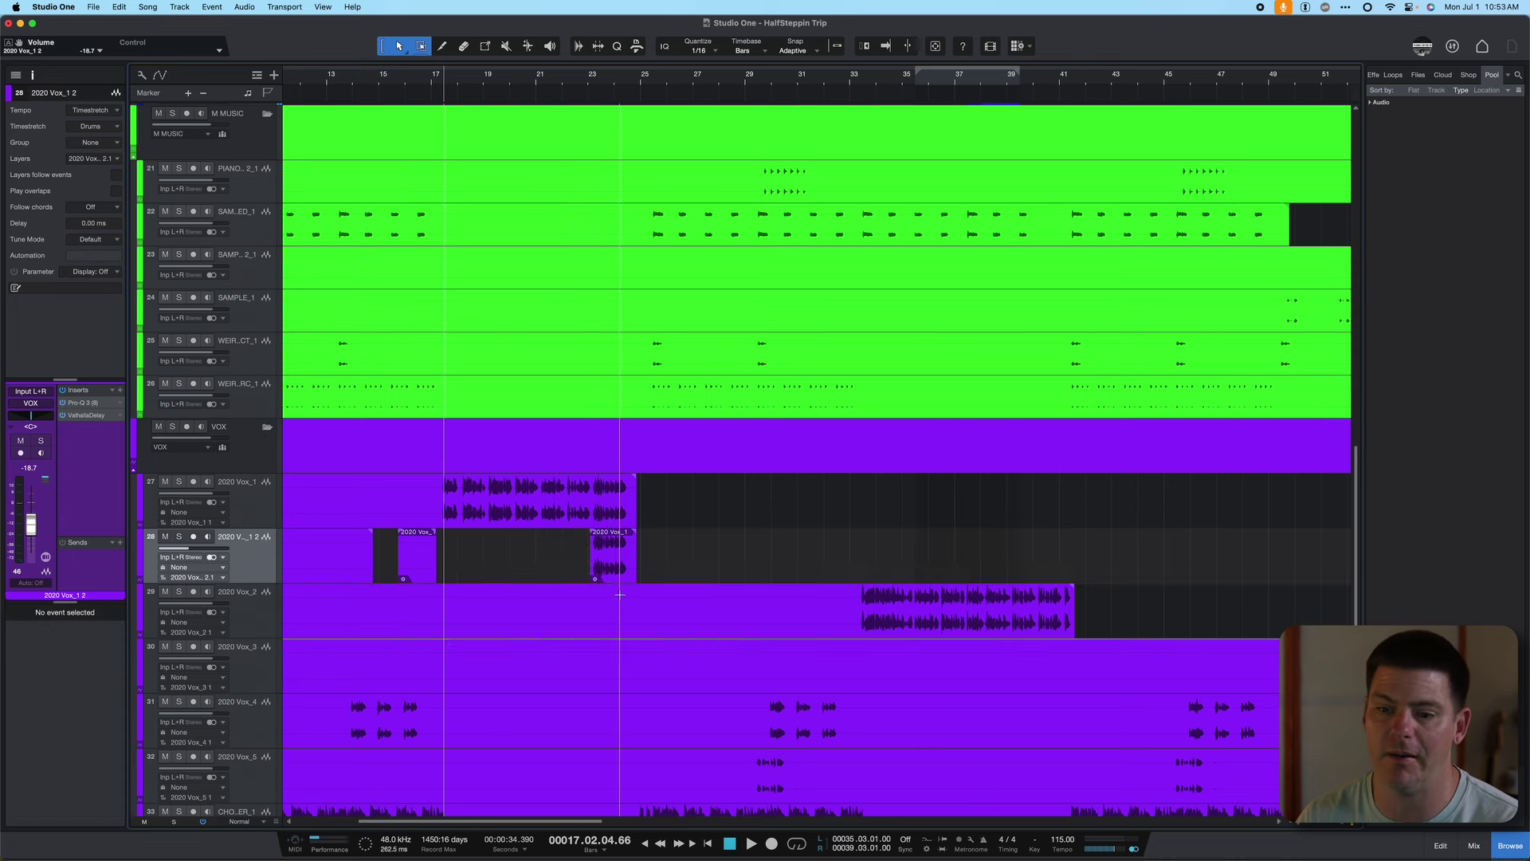
{"action": "left_click", "coordinate": [565, 544]}
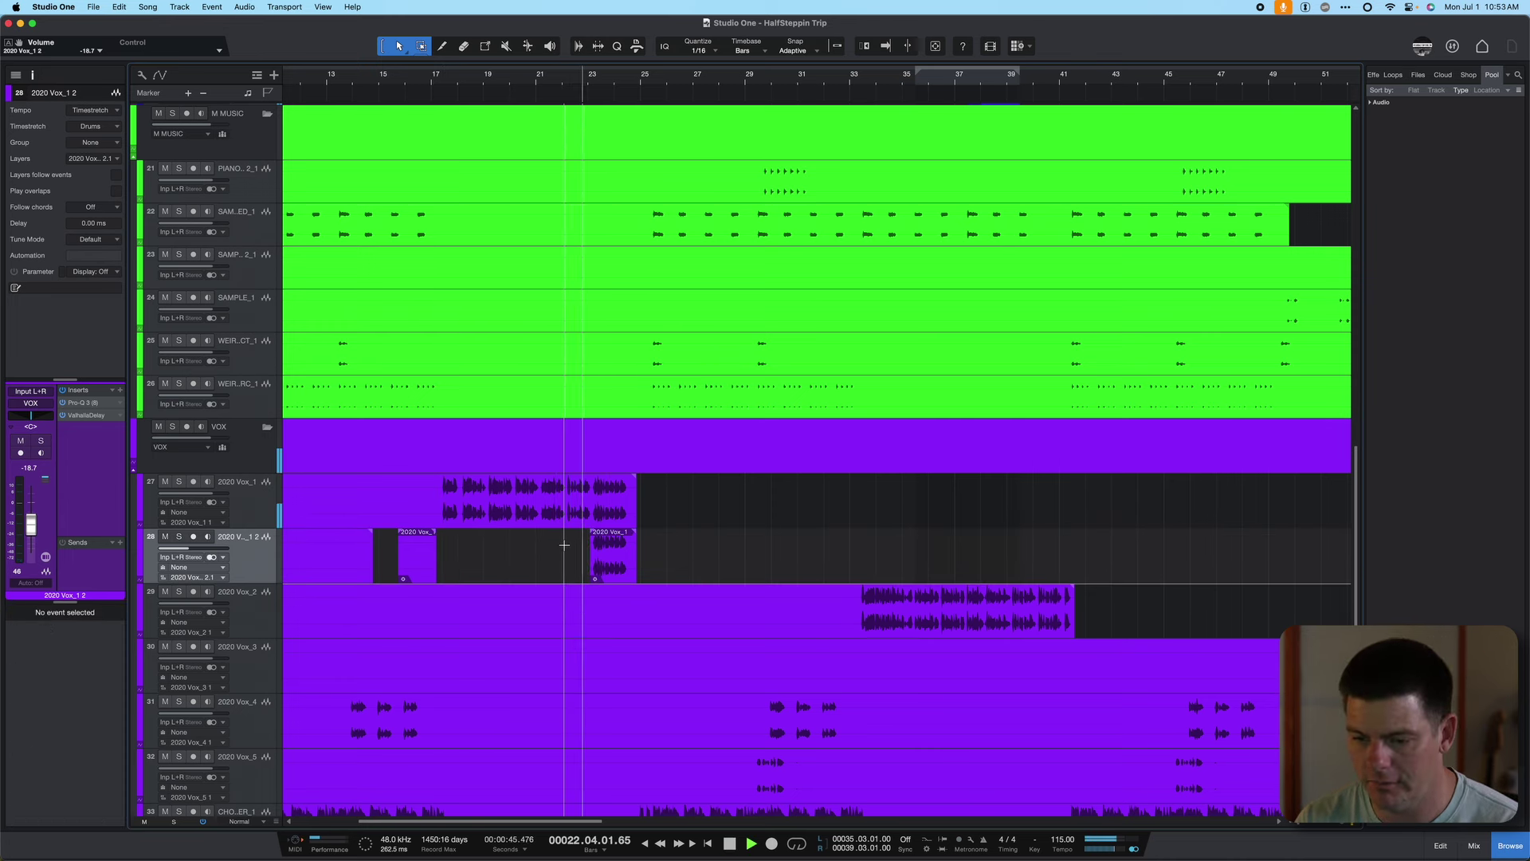
{"action": "left_click", "coordinate": [258, 564]}
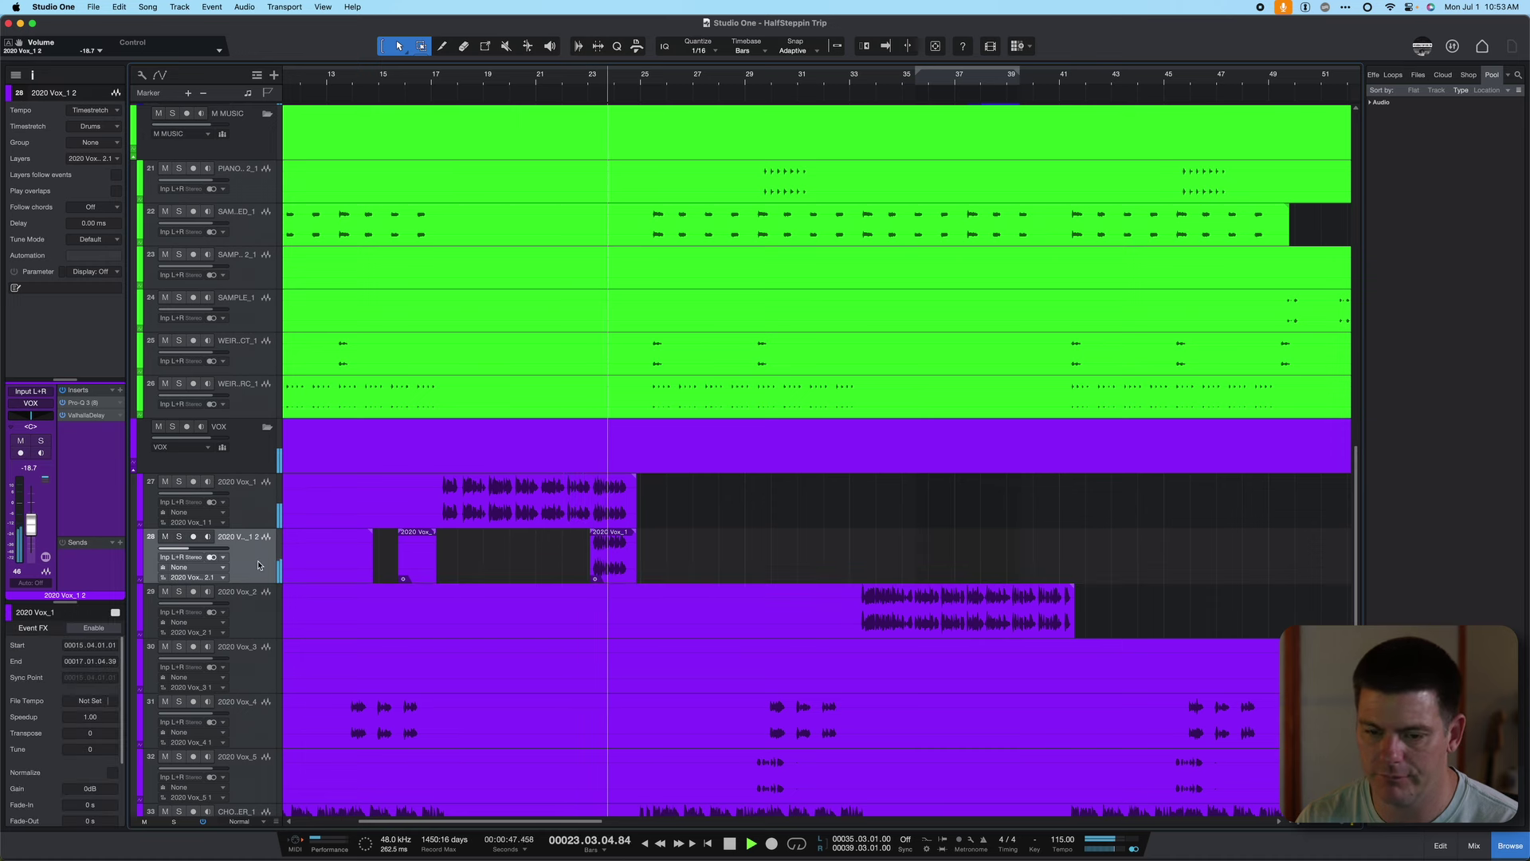
{"action": "key", "text": "space"}
{"action": "key", "text": "space"}
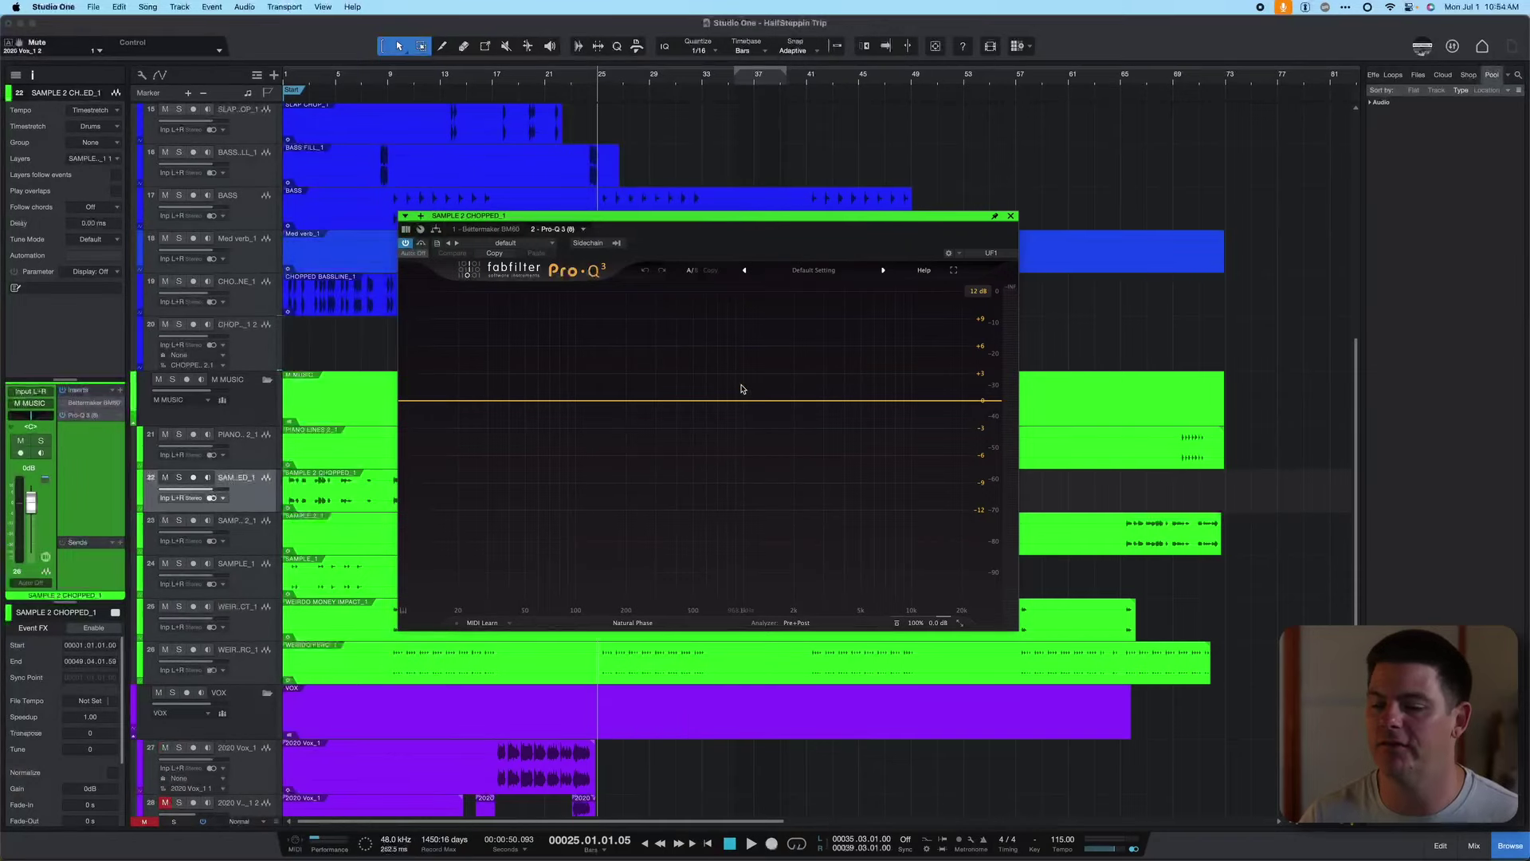
Add a wide bell band to SAMPLE 2 CHOPPED_1's Pro-Q 3, boosting about +3 dB near 4.4 kHz
{"action": "left_click_drag", "start_coordinate": [735, 403], "coordinate": [944, 398]}
{"action": "mouse_move", "coordinate": [809, 356]}
{"action": "left_mouse_down"}
{"action": "mouse_move", "coordinate": [639, 352]}
{"action": "mouse_move", "coordinate": [834, 353]}
{"action": "left_mouse_up"}
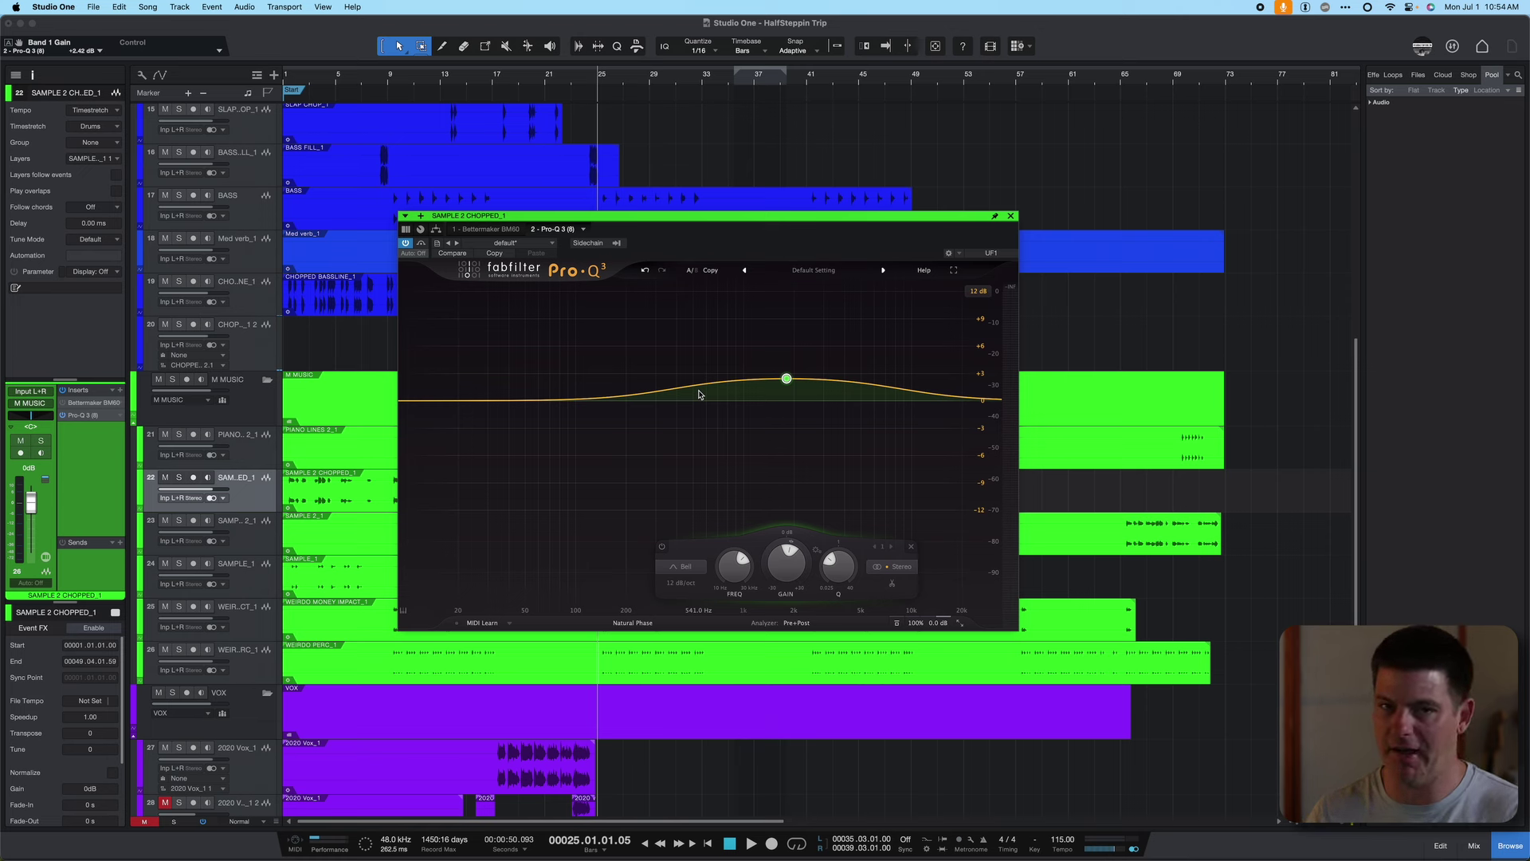
{"action": "mouse_move", "coordinate": [788, 381]}
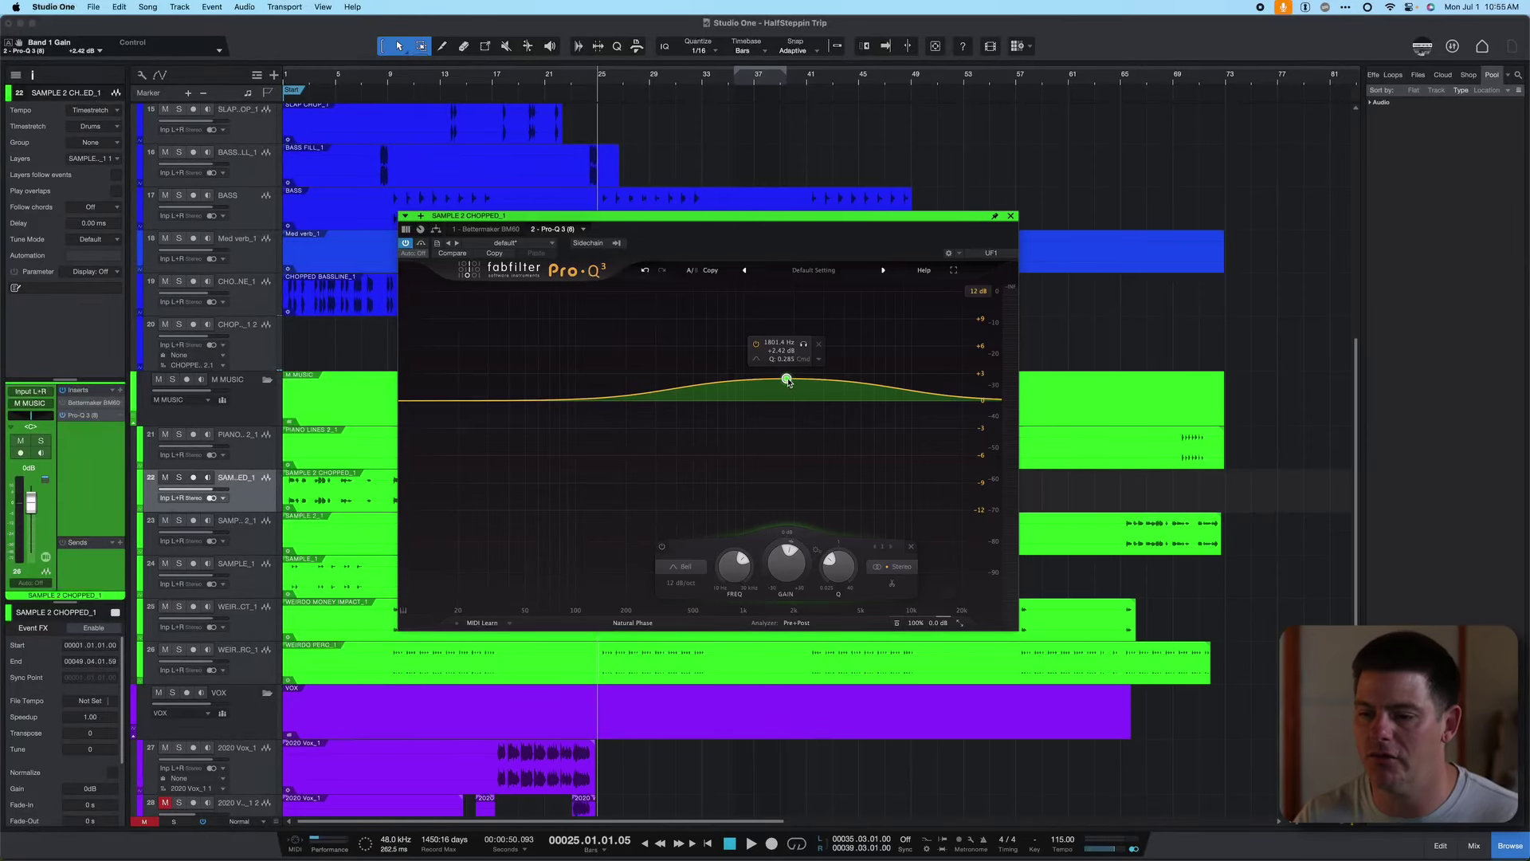
{"action": "left_click_drag", "start_coordinate": [787, 381], "coordinate": [853, 375]}
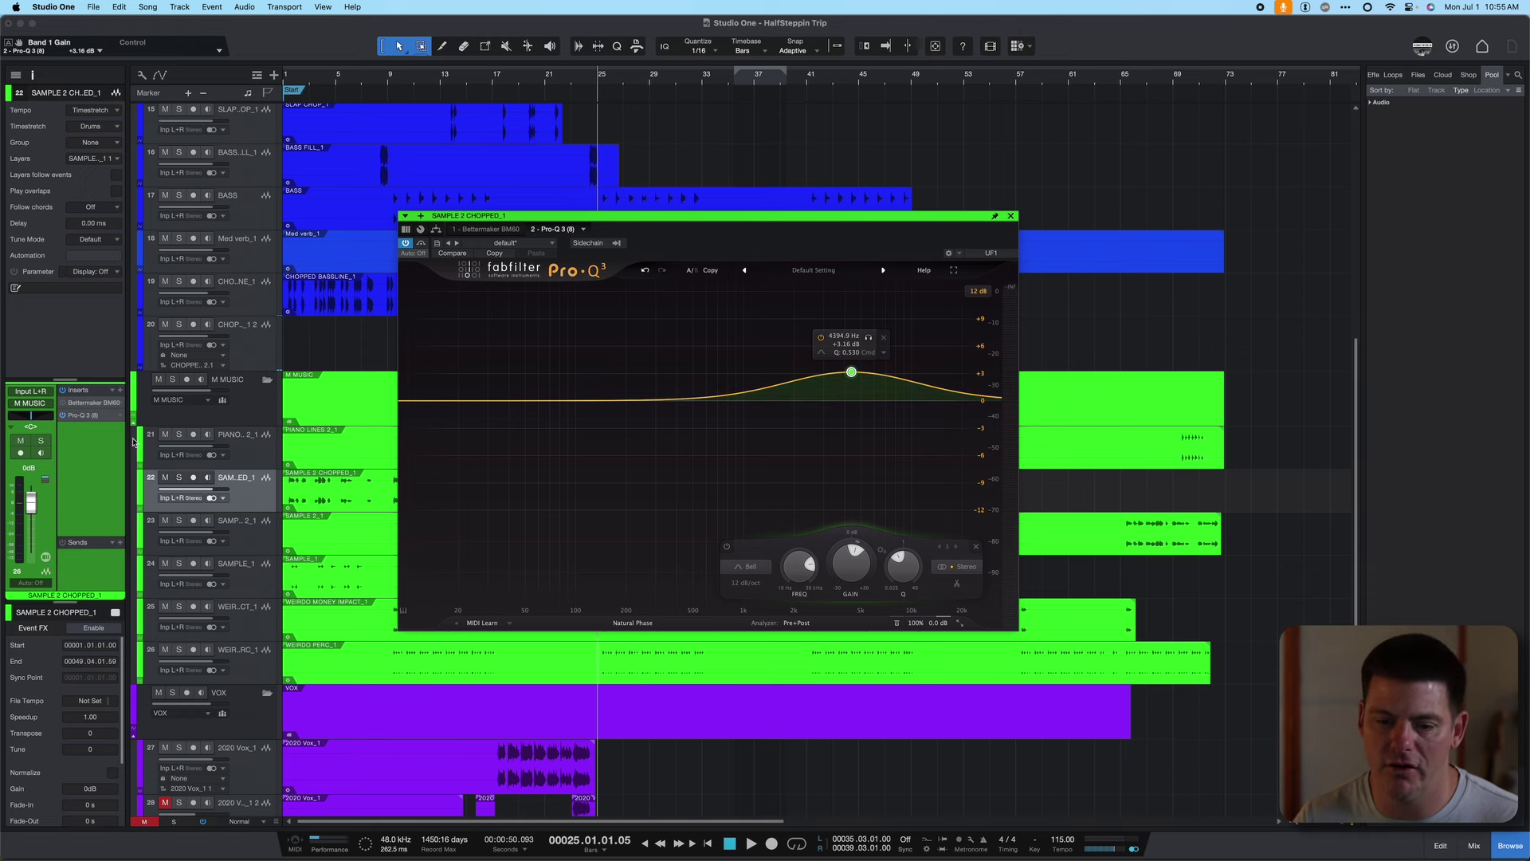
{"action": "left_click", "coordinate": [94, 434]}
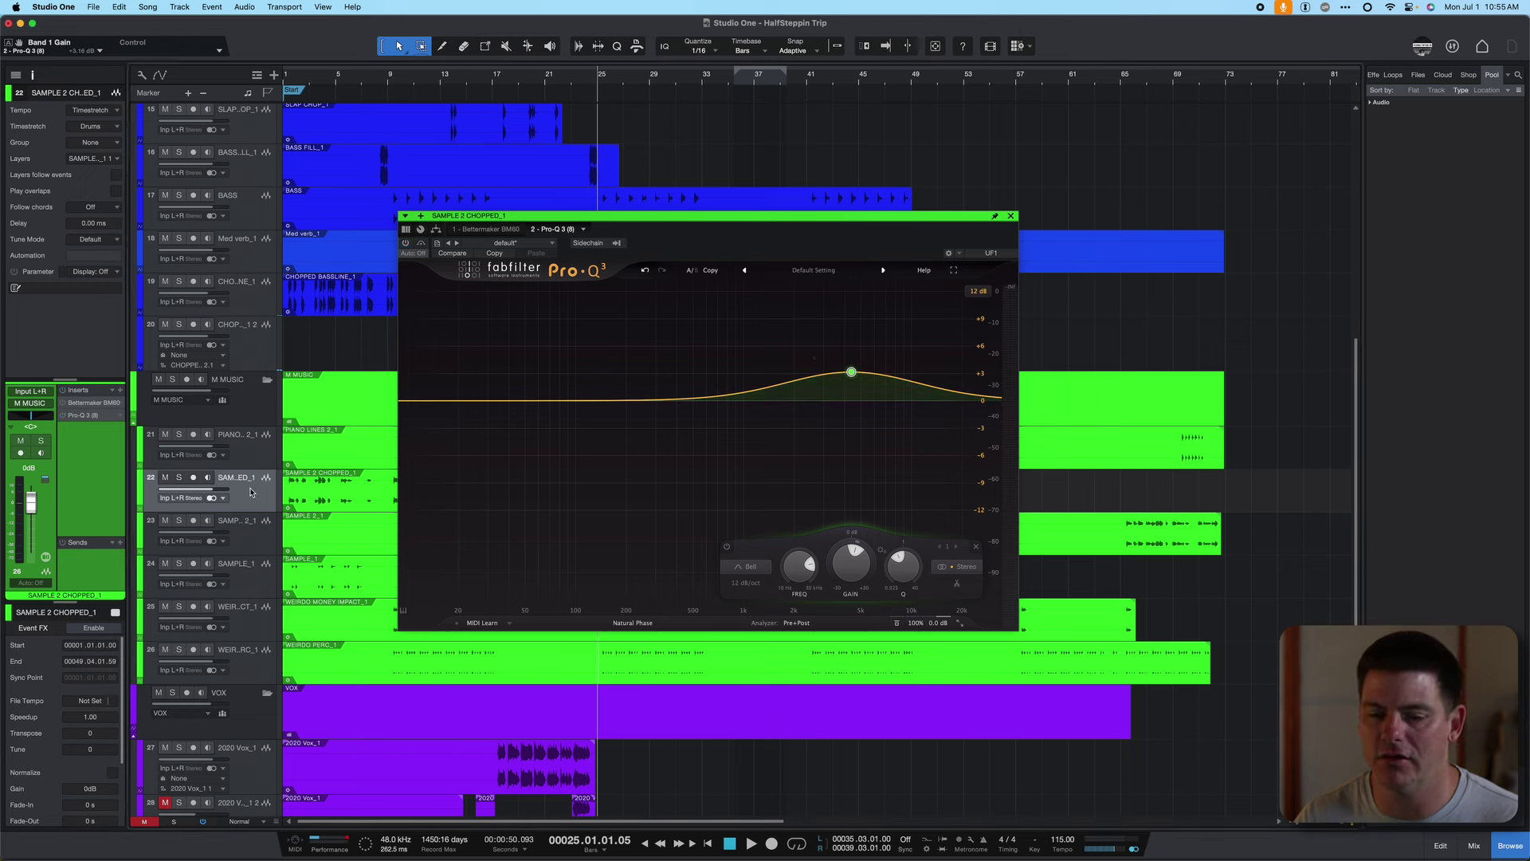
Solo-check SAMPLE 2 CHOPPED_1, then reopen its Pro-Q 3 and flatten the bell to 0 dB
{"action": "key", "text": "super+w"}
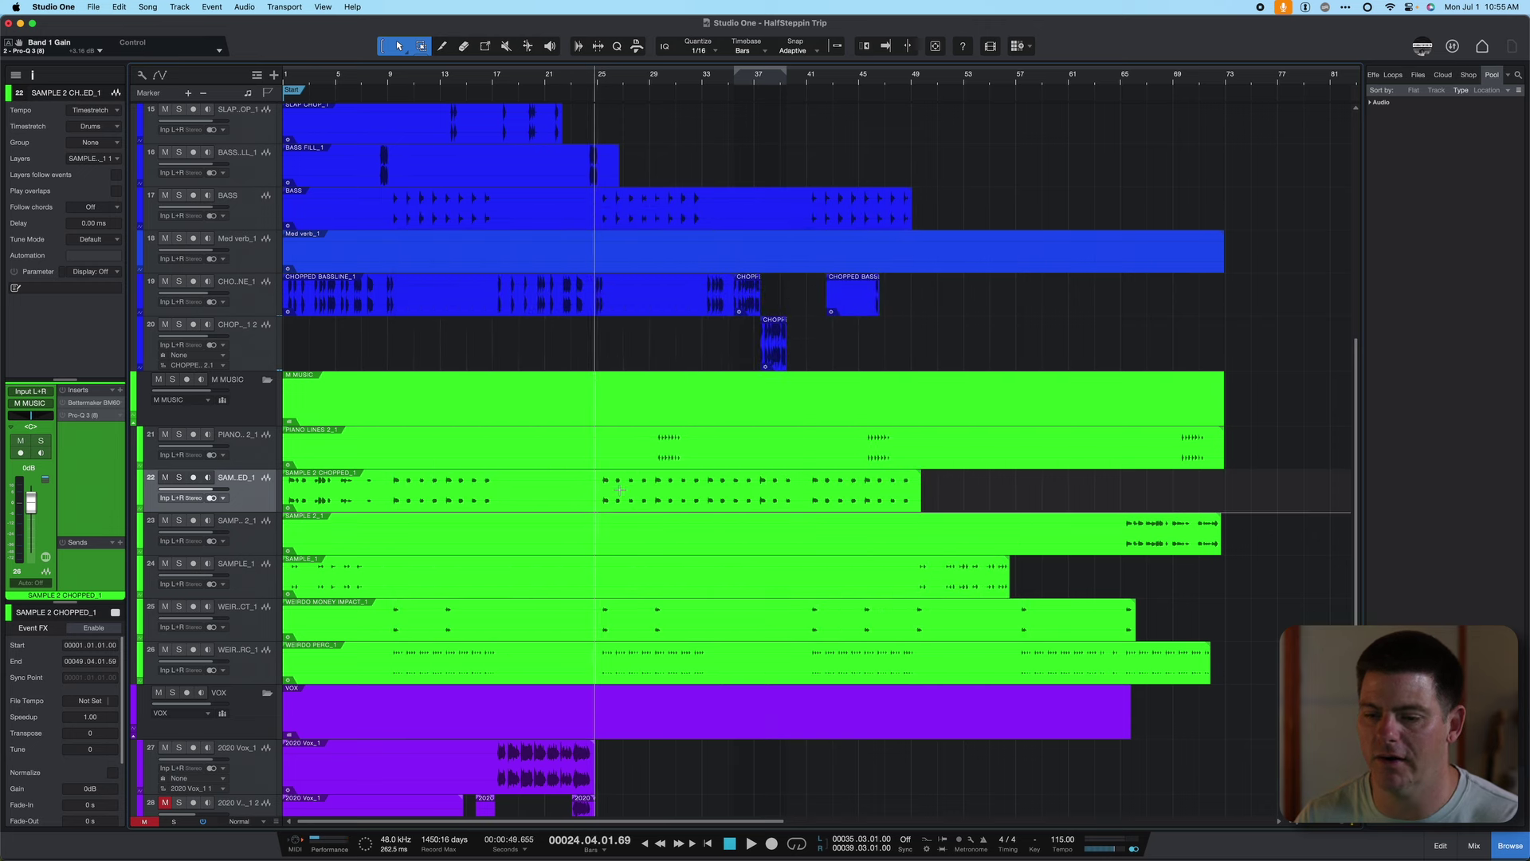
{"action": "left_click", "coordinate": [180, 477]}
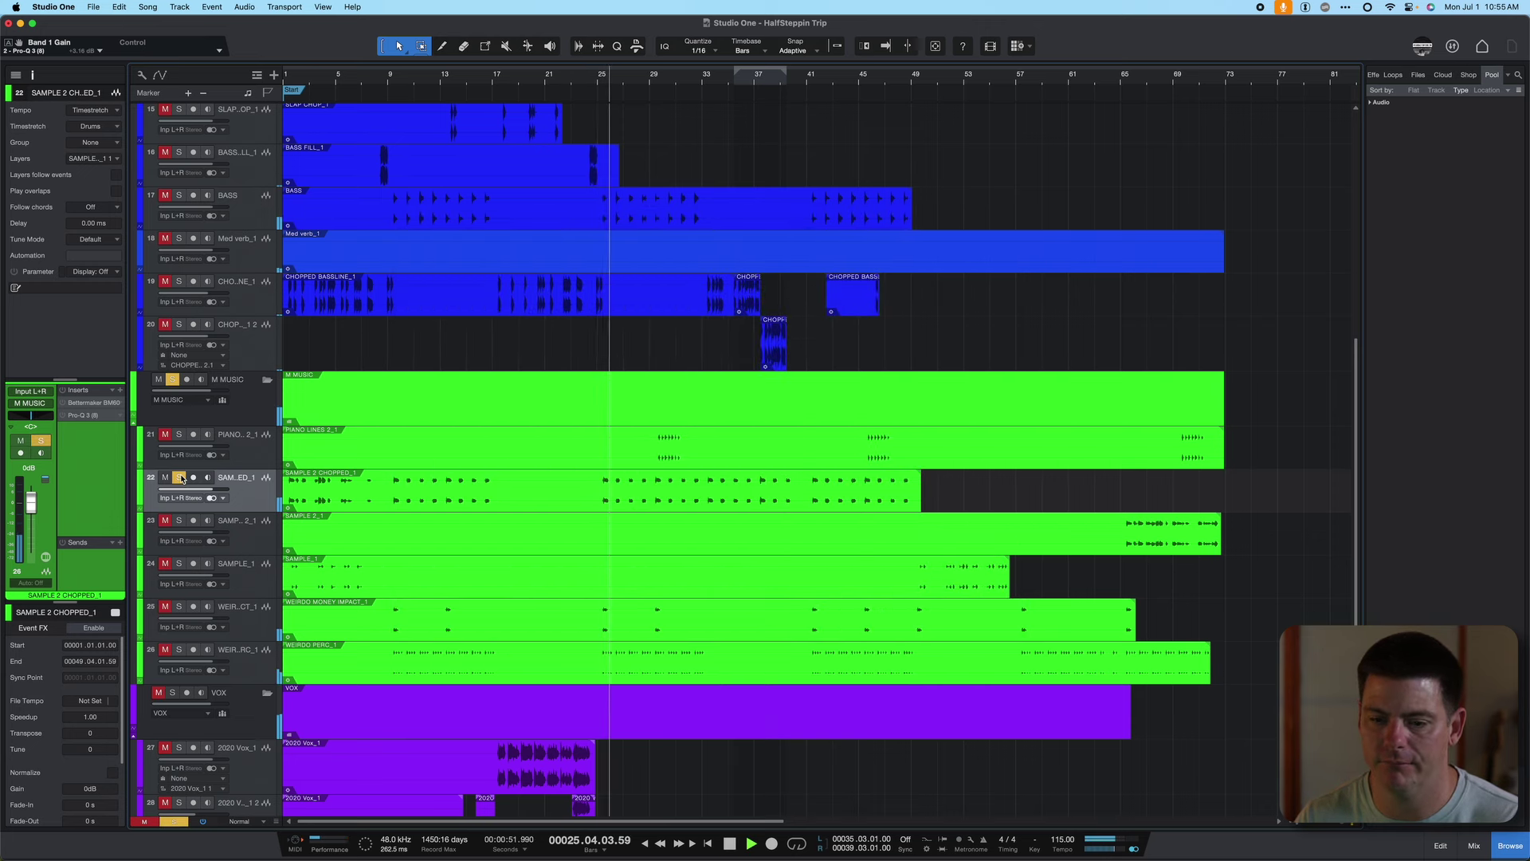
{"action": "key", "text": "space"}
{"action": "left_click", "coordinate": [179, 477]}
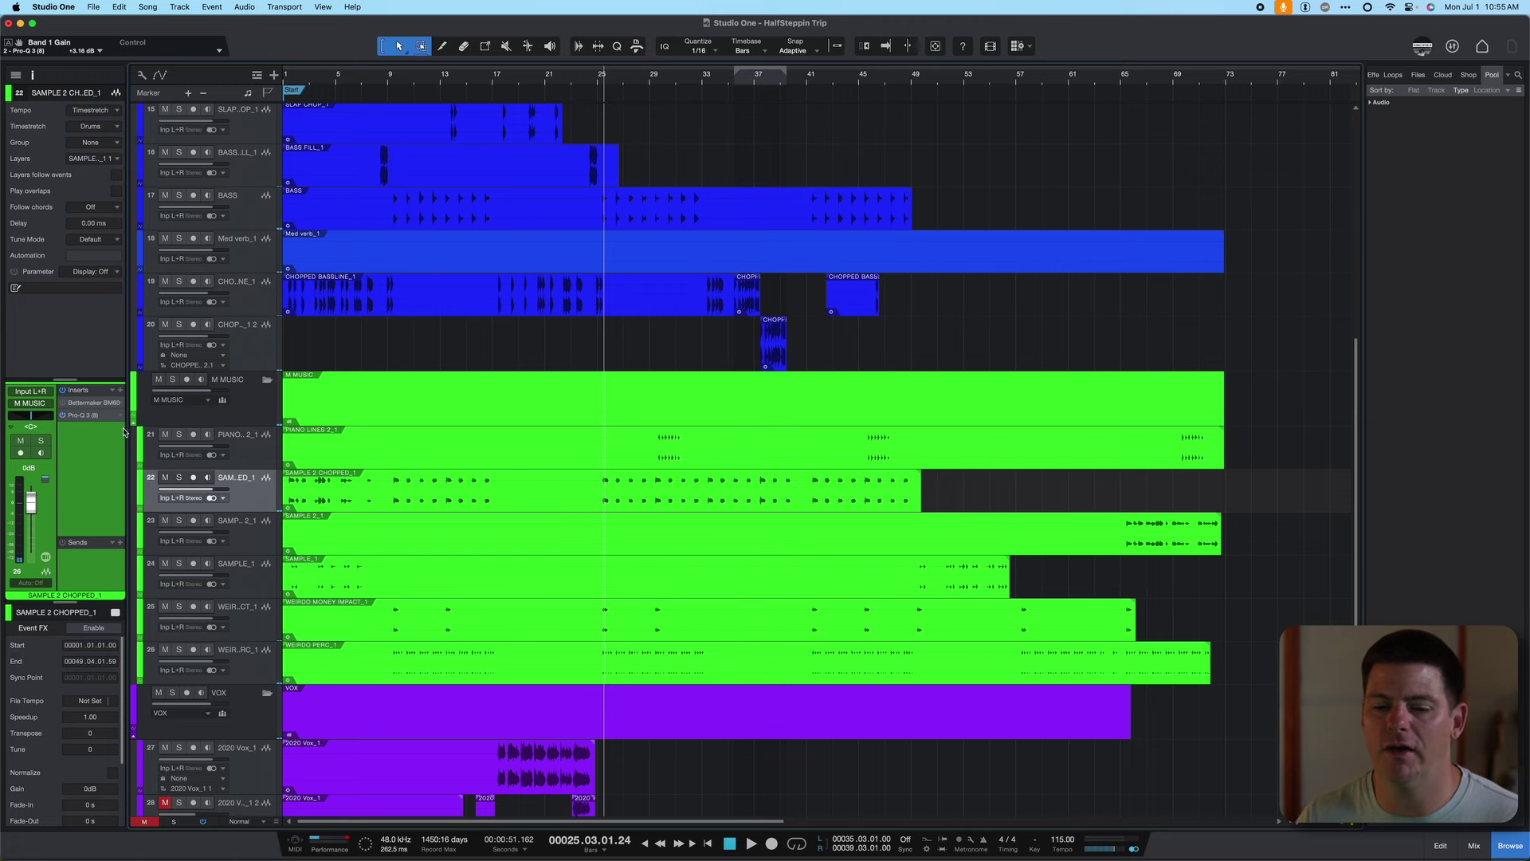
{"action": "left_click", "coordinate": [86, 415]}
{"action": "left_click_drag", "start_coordinate": [847, 368], "coordinate": [848, 400]}
{"action": "key", "text": "space"}
Rebuild the boost near 2 kHz at about +4 dB and A/B it with bypass during playback
{"action": "left_click_drag", "start_coordinate": [749, 215], "coordinate": [989, 233]}
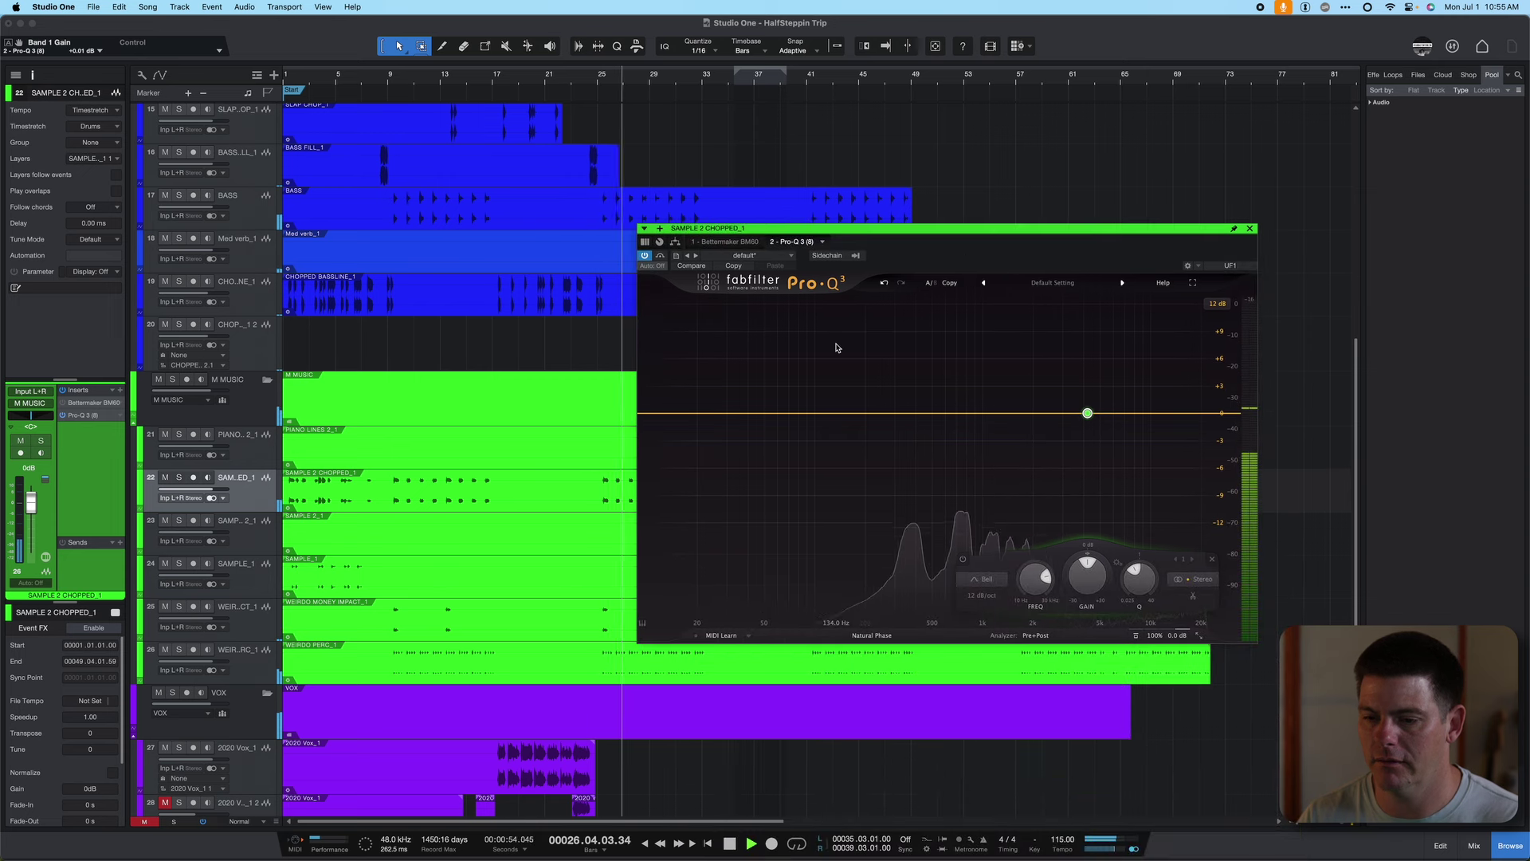
{"action": "key", "text": "space"}
{"action": "key", "text": "space"}
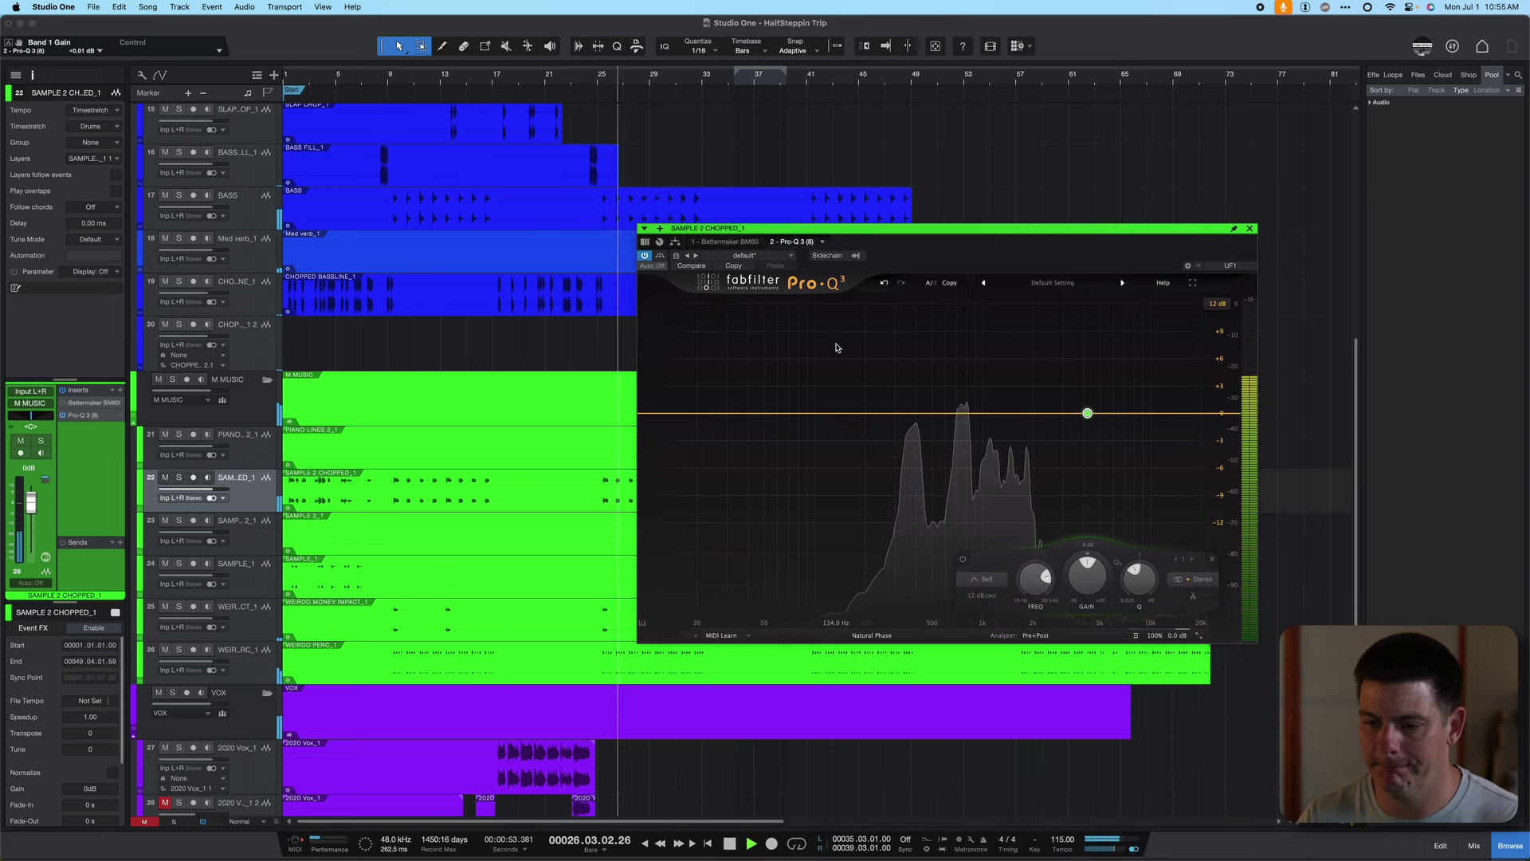
{"action": "key", "text": "space"}
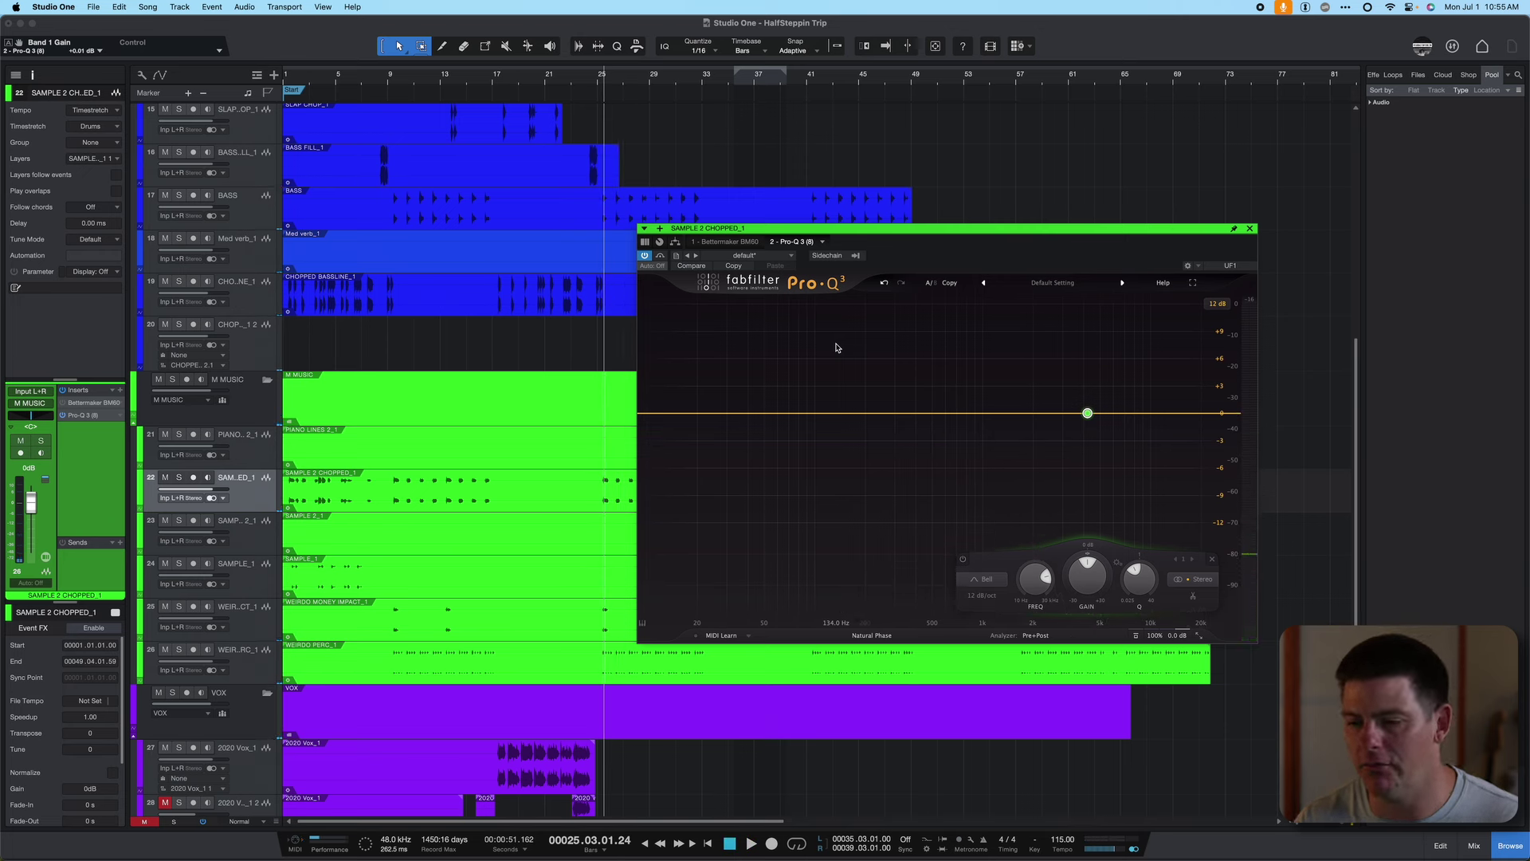
{"action": "mouse_move", "coordinate": [1089, 413]}
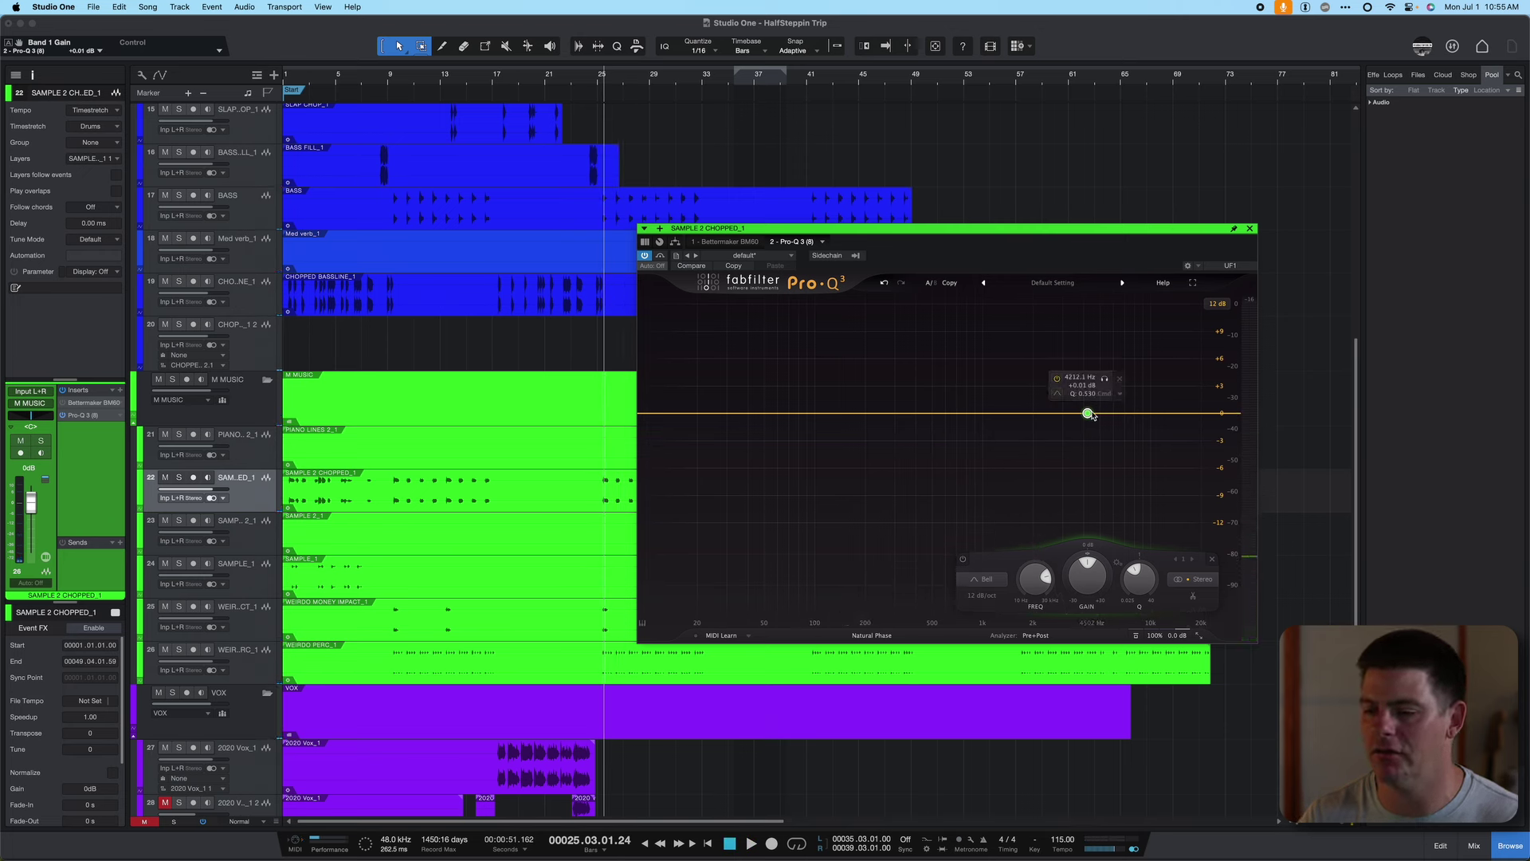
{"action": "key", "text": "space"}
{"action": "left_click_drag", "start_coordinate": [1089, 413], "coordinate": [1032, 384]}
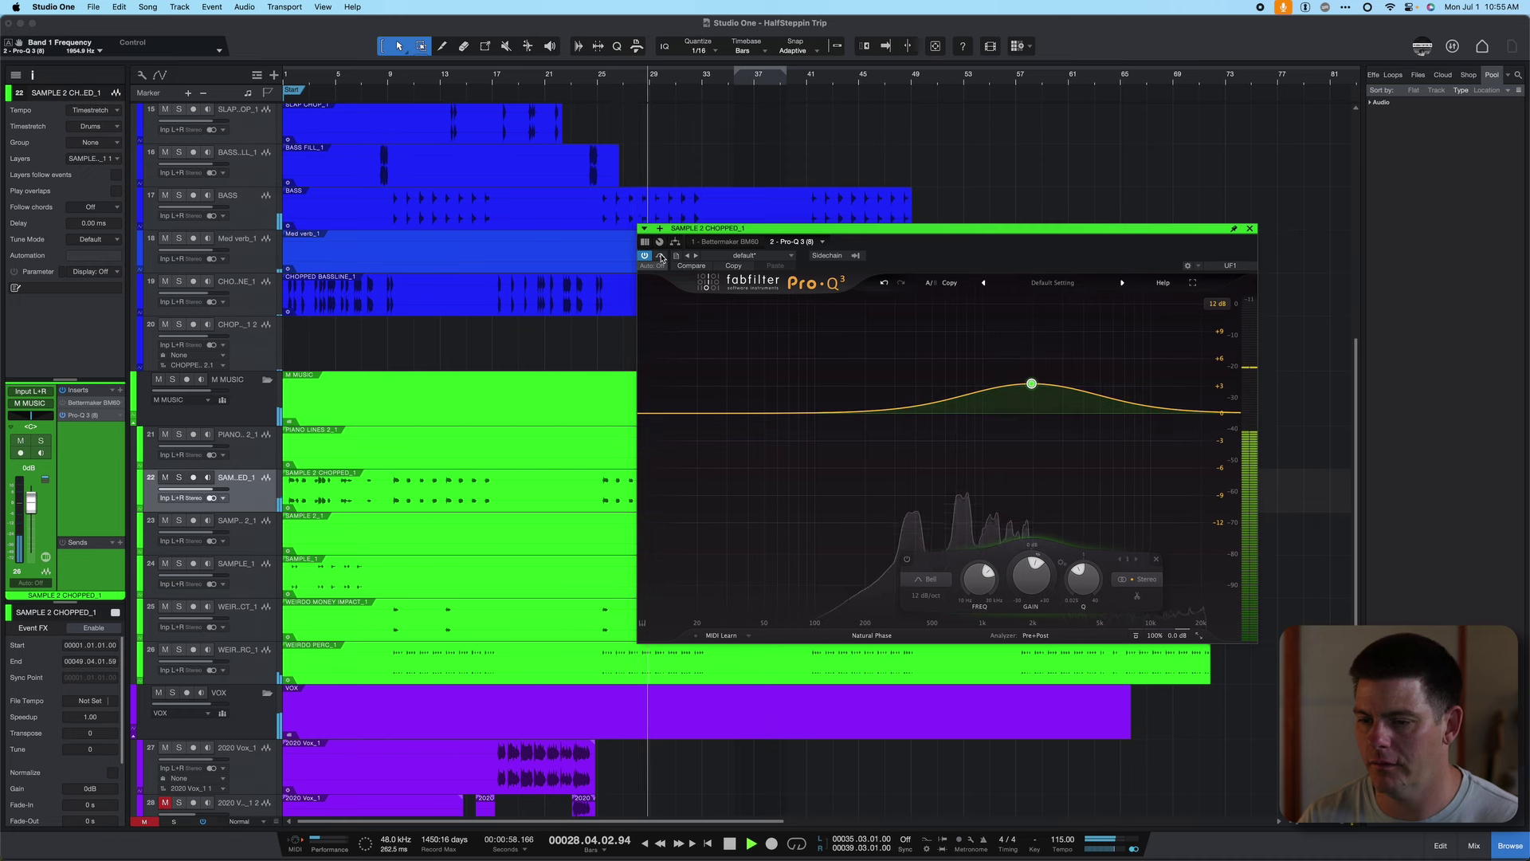
{"action": "left_click", "coordinate": [661, 256]}
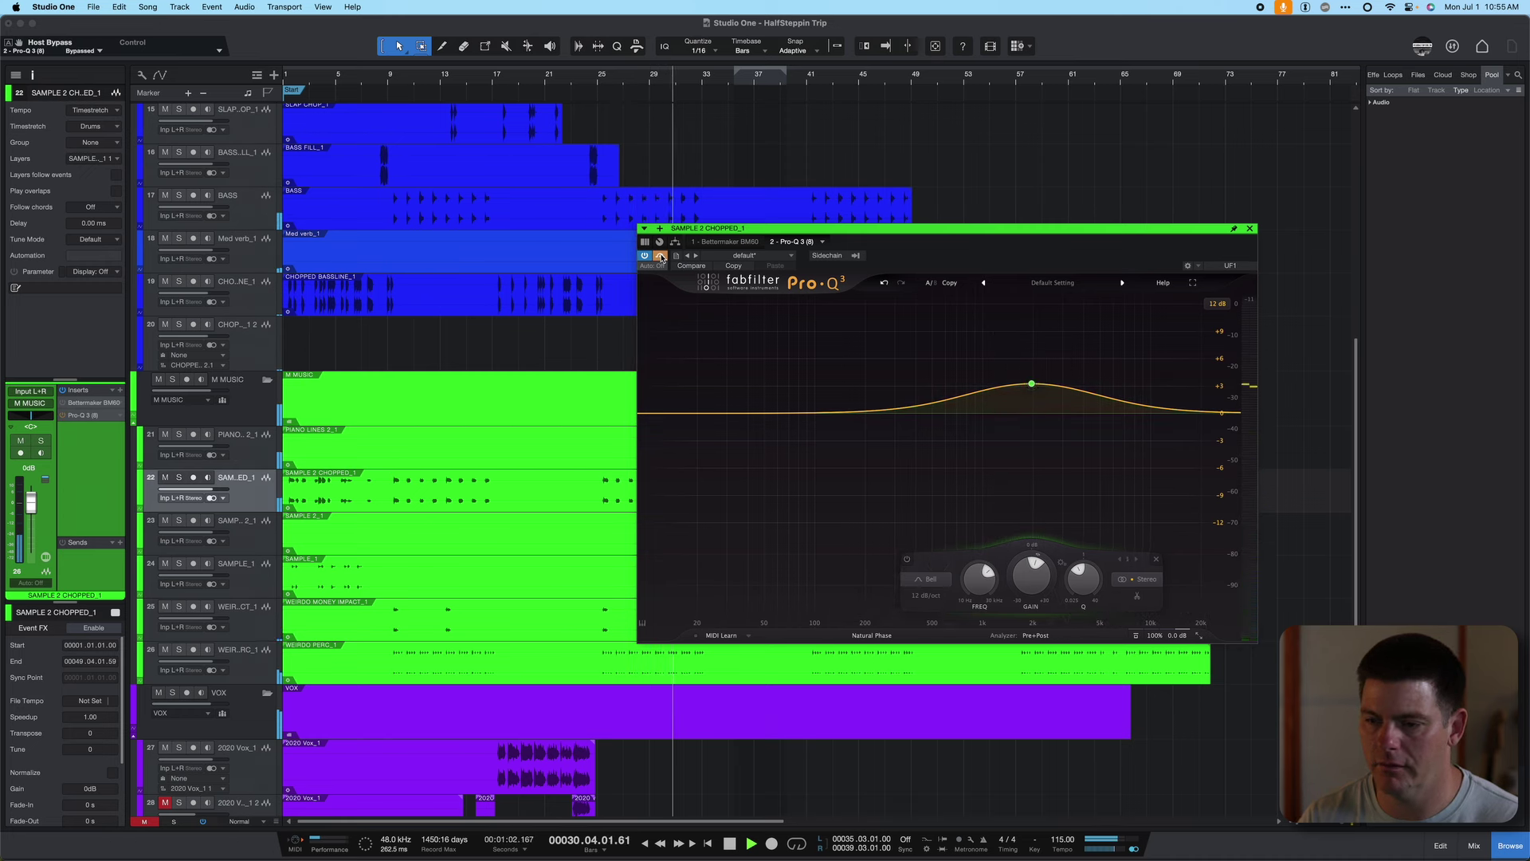
{"action": "left_click", "coordinate": [661, 256]}
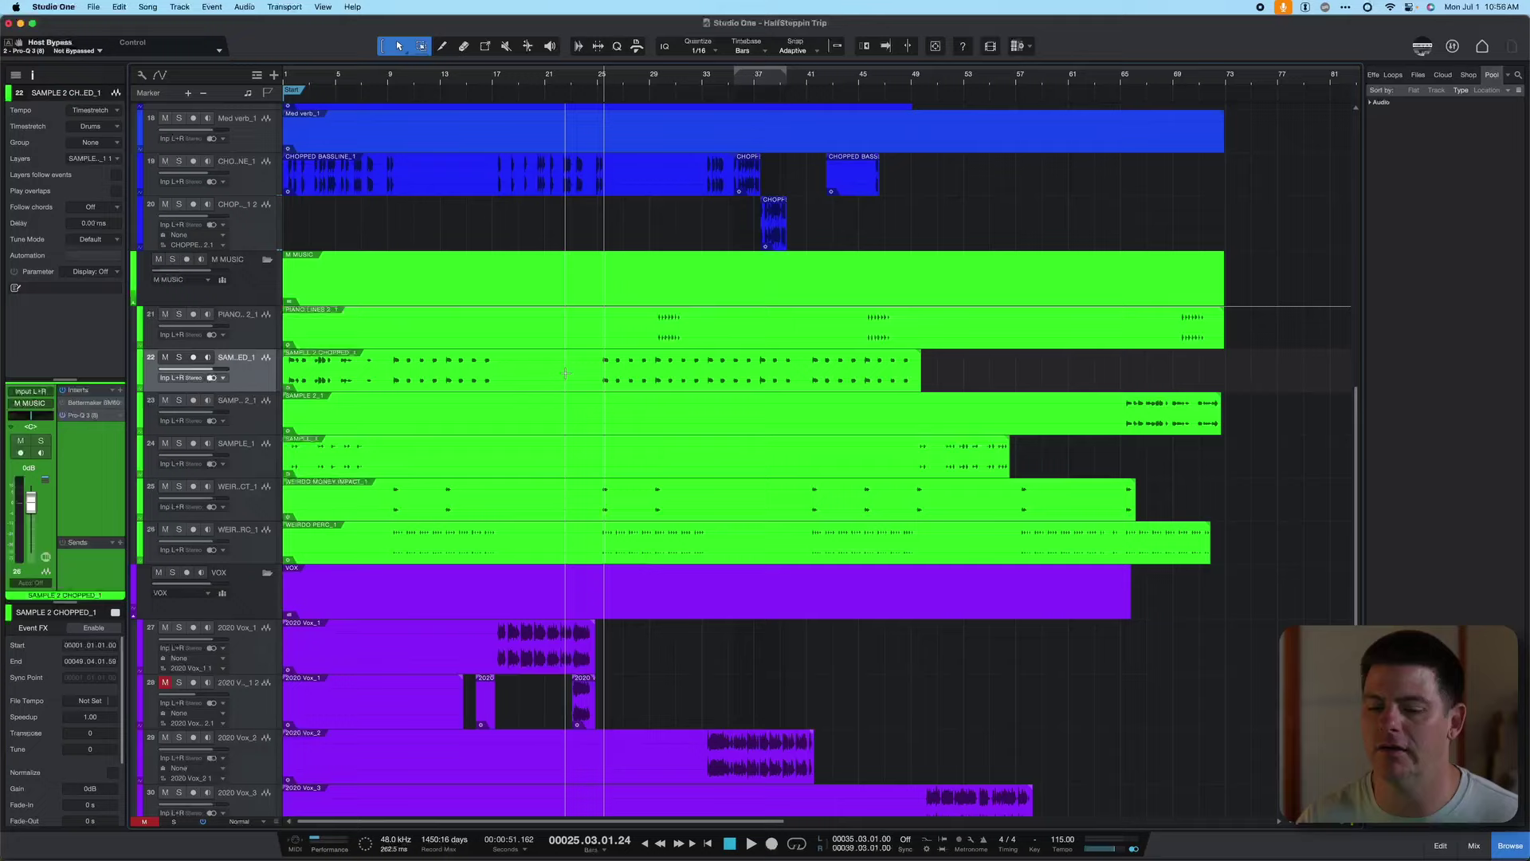
Select 2020 Vox_1, insert FabFilter Pro-Q 3 and add a gentle boost around 2.4 kHz
{"action": "scroll", "coordinate": [416, 378], "scroll_direction": "down", "scroll_amount": 10}
{"action": "left_click", "coordinate": [500, 317]}
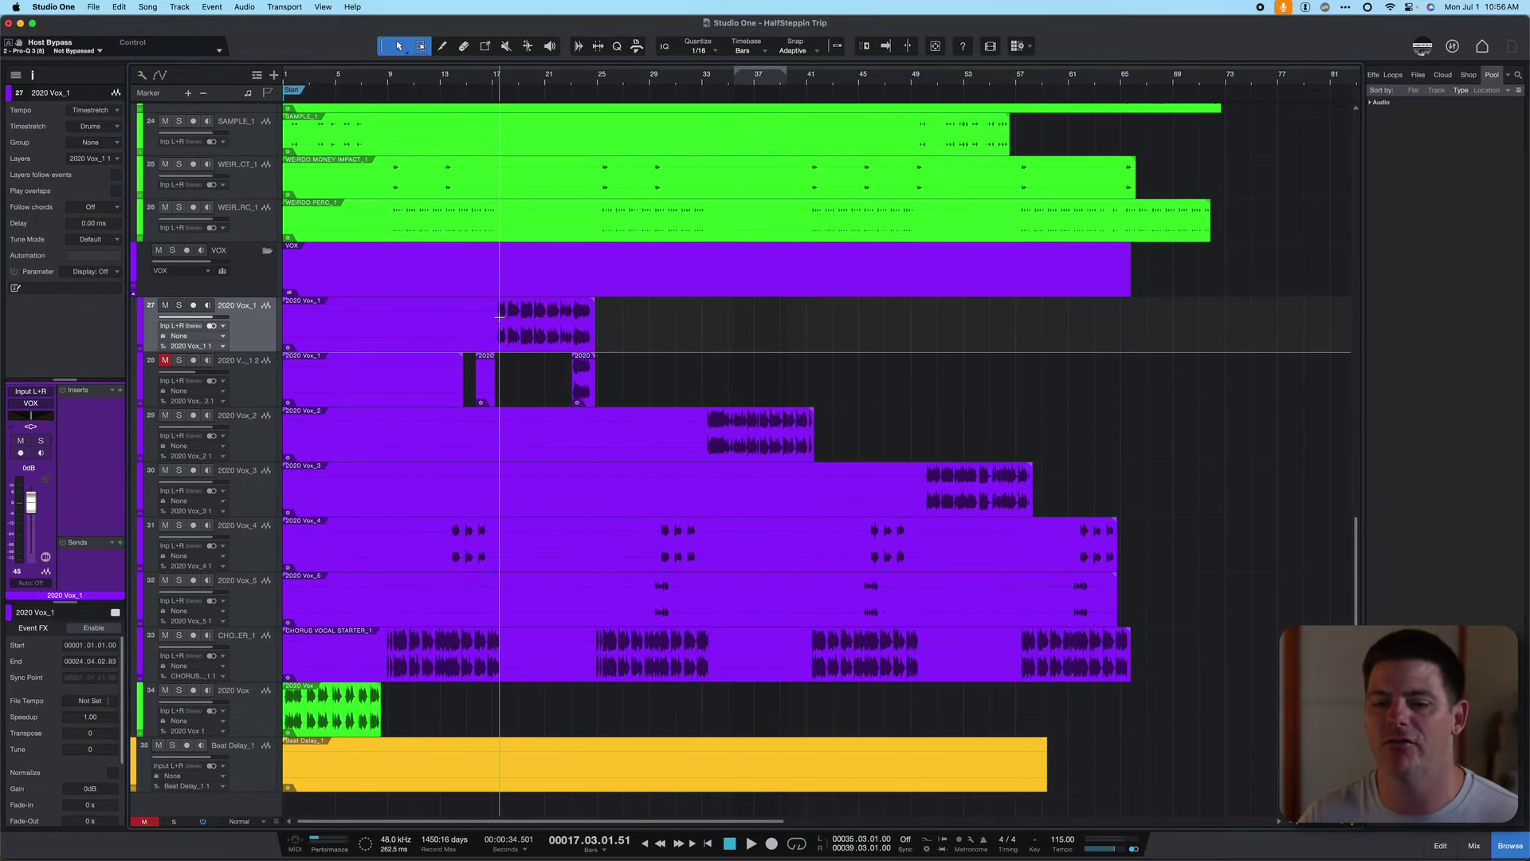
{"action": "left_click", "coordinate": [120, 391]}
{"action": "left_click", "coordinate": [160, 436]}
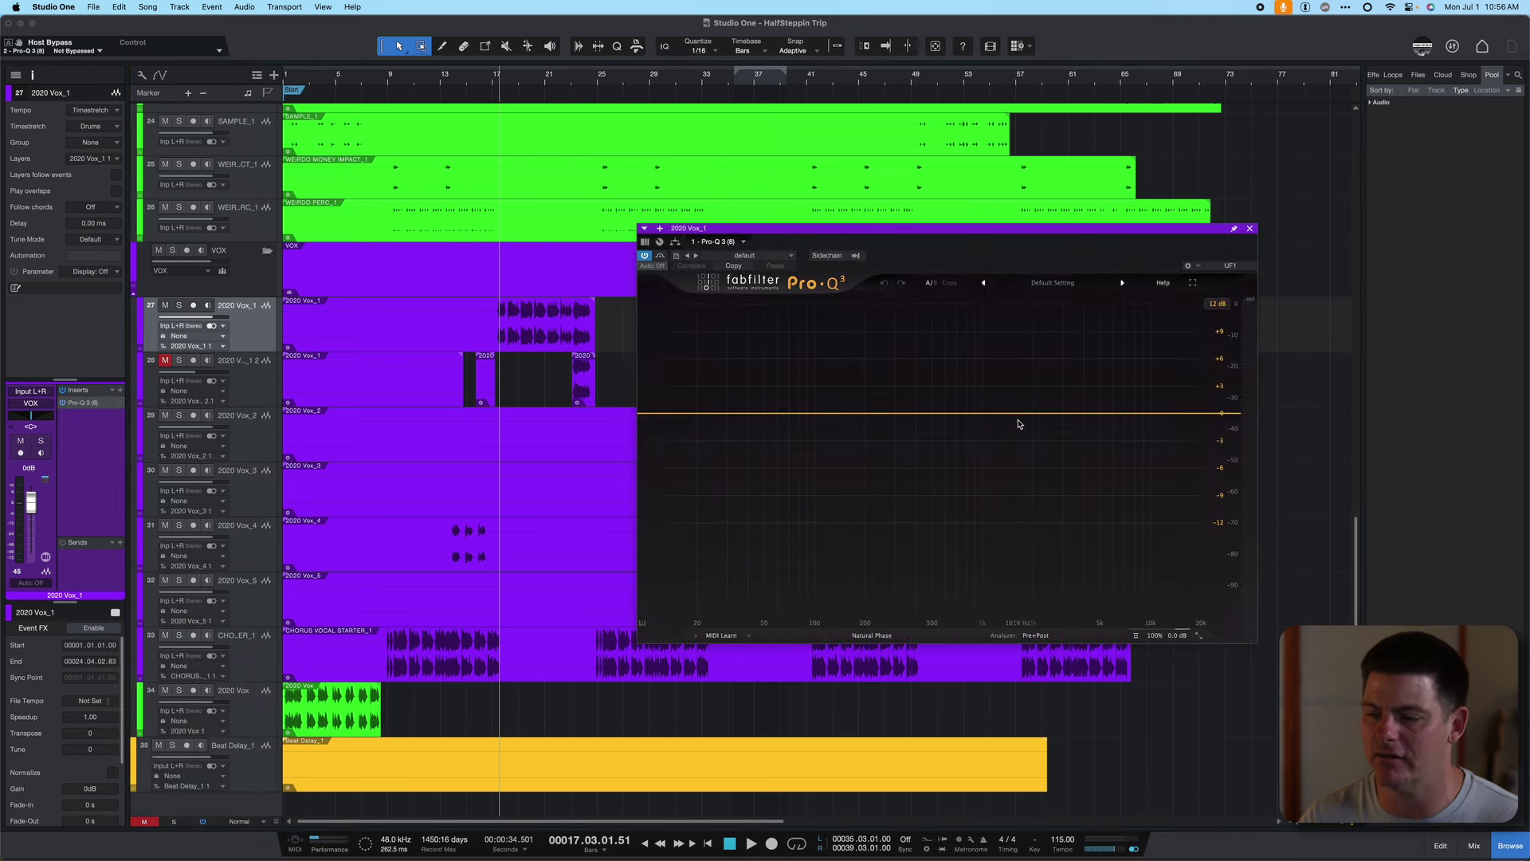
{"action": "left_click_drag", "start_coordinate": [1019, 416], "coordinate": [1070, 404]}
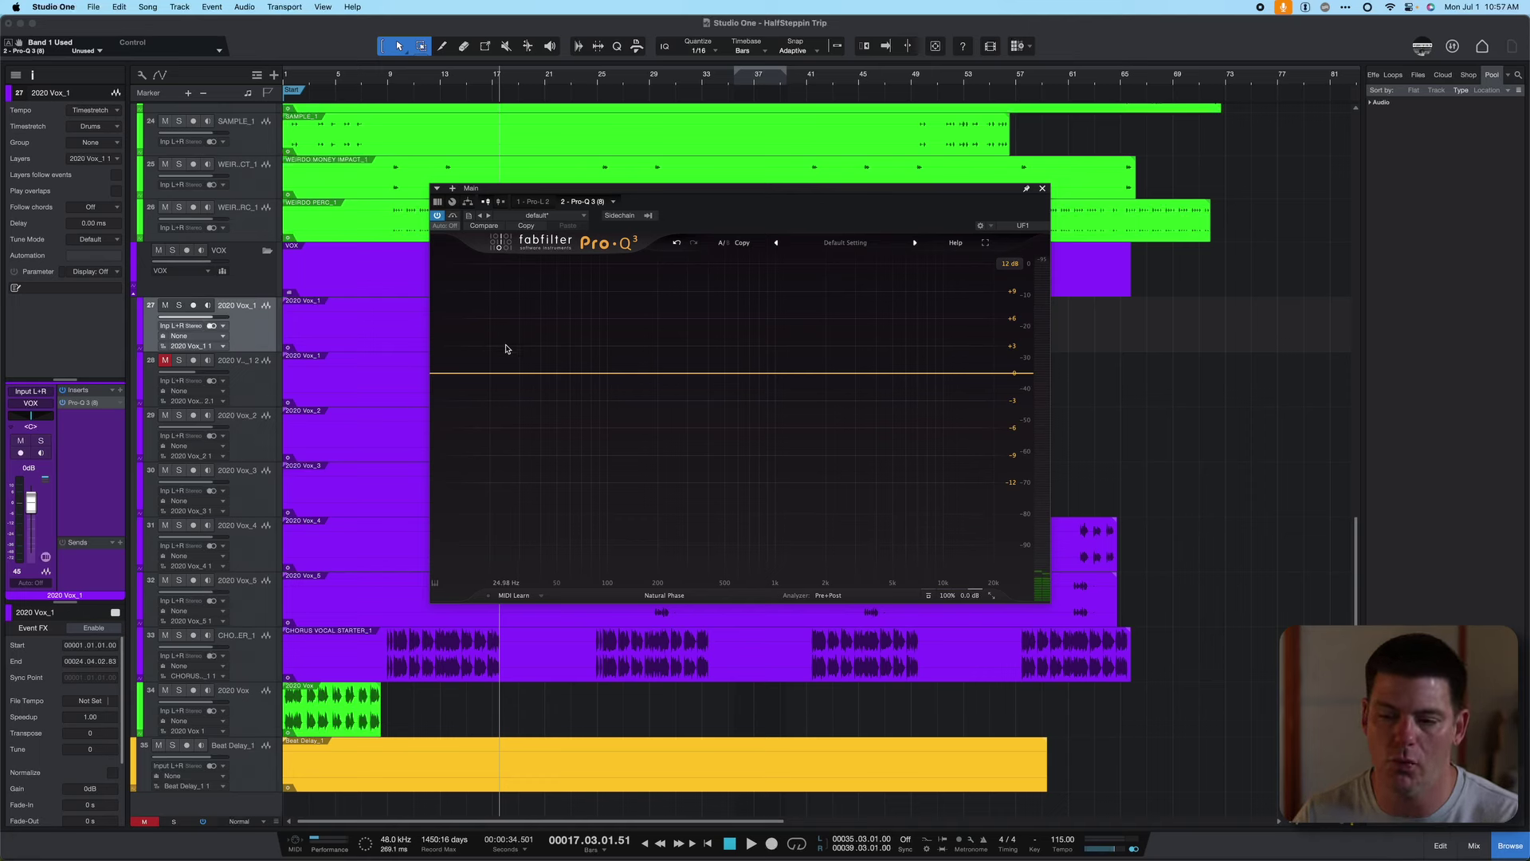
Add a Side-only low cut to the Main bus Pro-Q 3 and raise it to about 194 Hz
{"action": "double_click", "coordinate": [485, 373]}
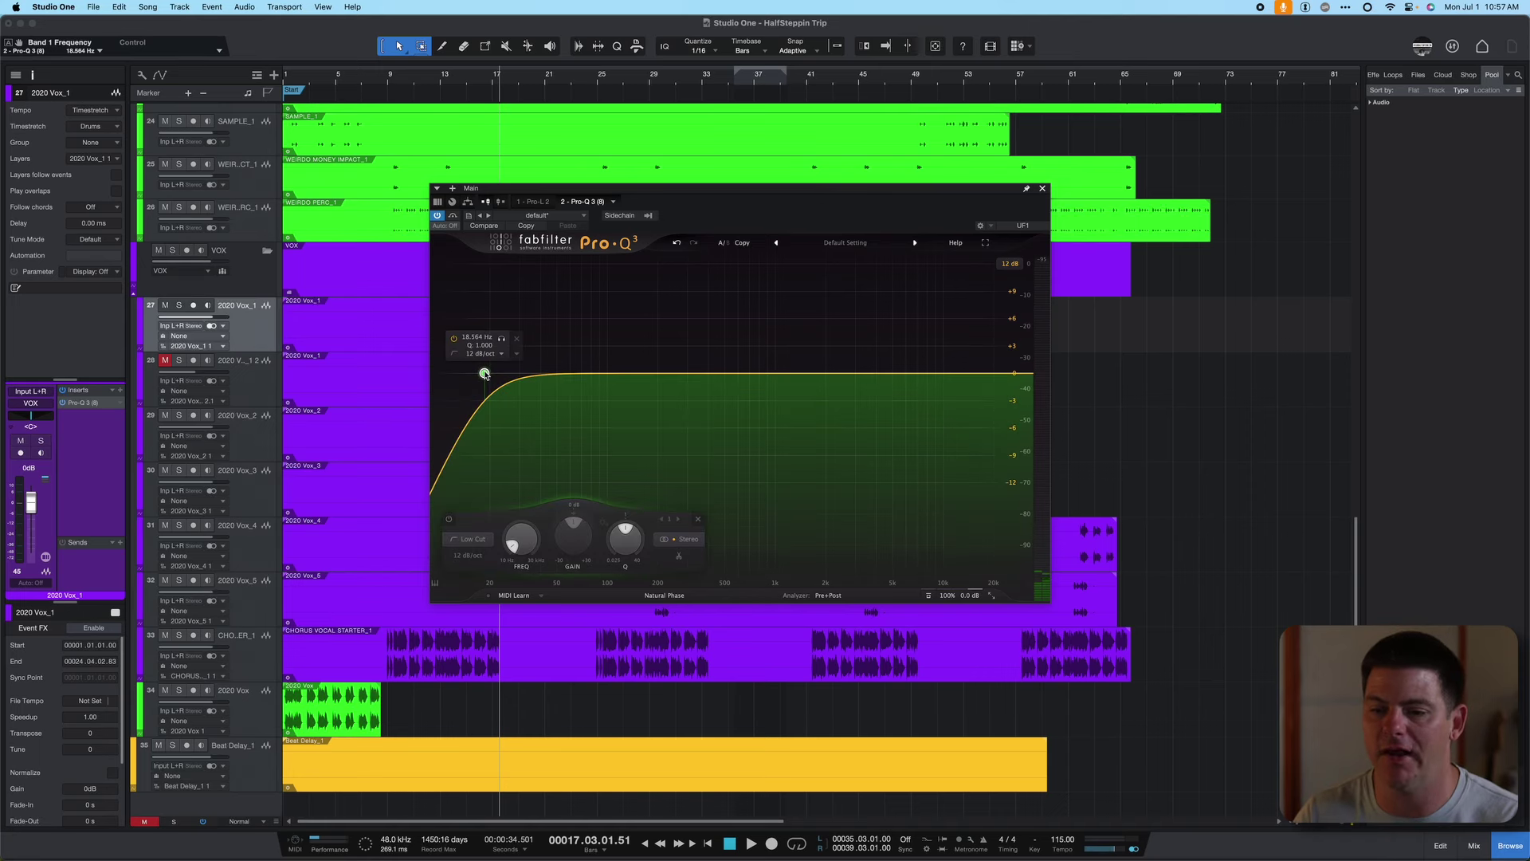
{"action": "left_click", "coordinate": [518, 356]}
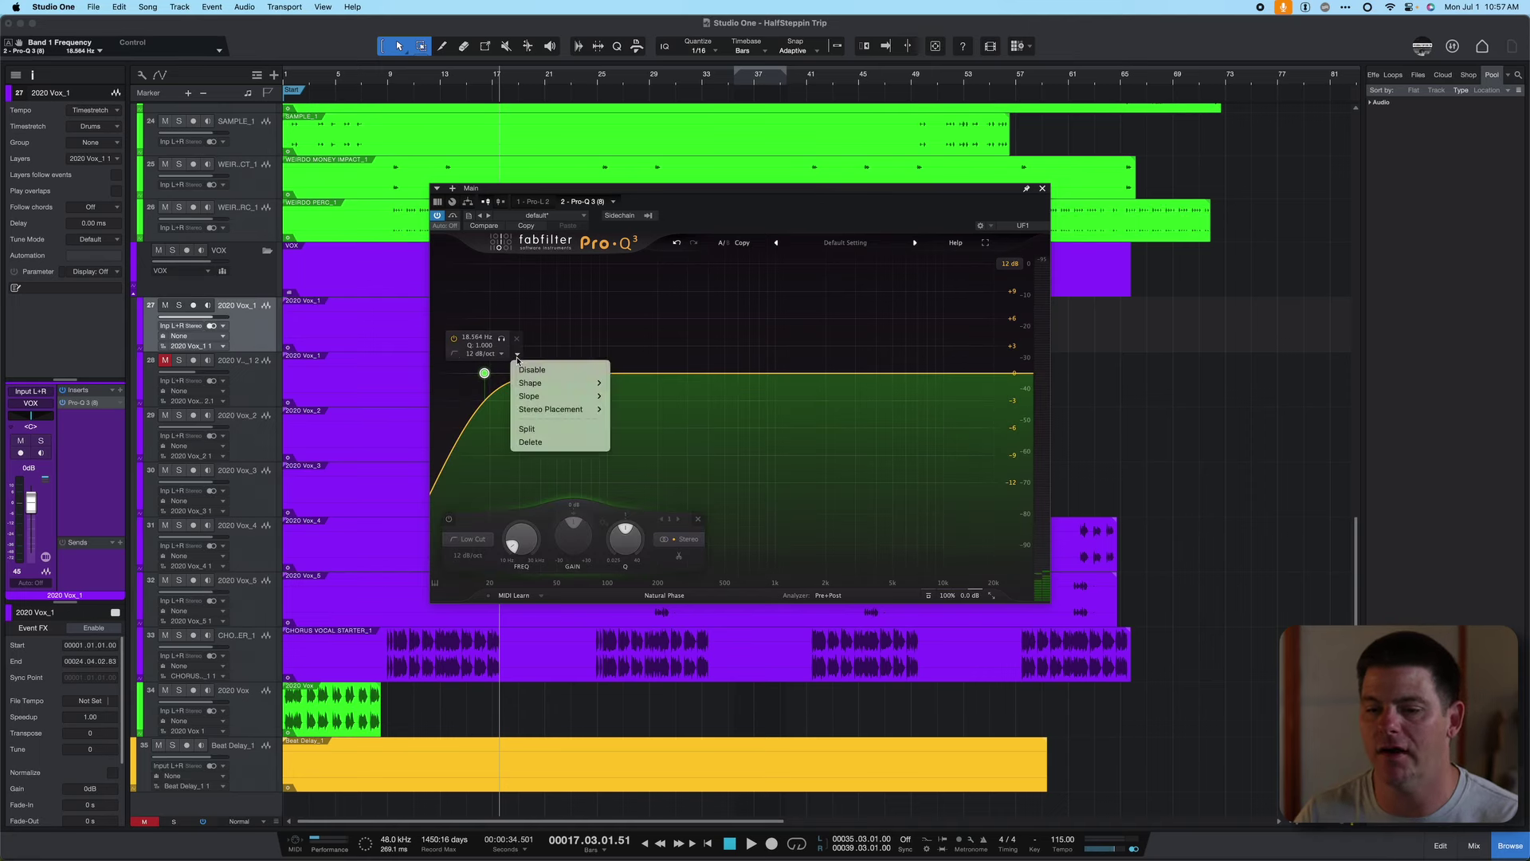
{"action": "mouse_move", "coordinate": [558, 409]}
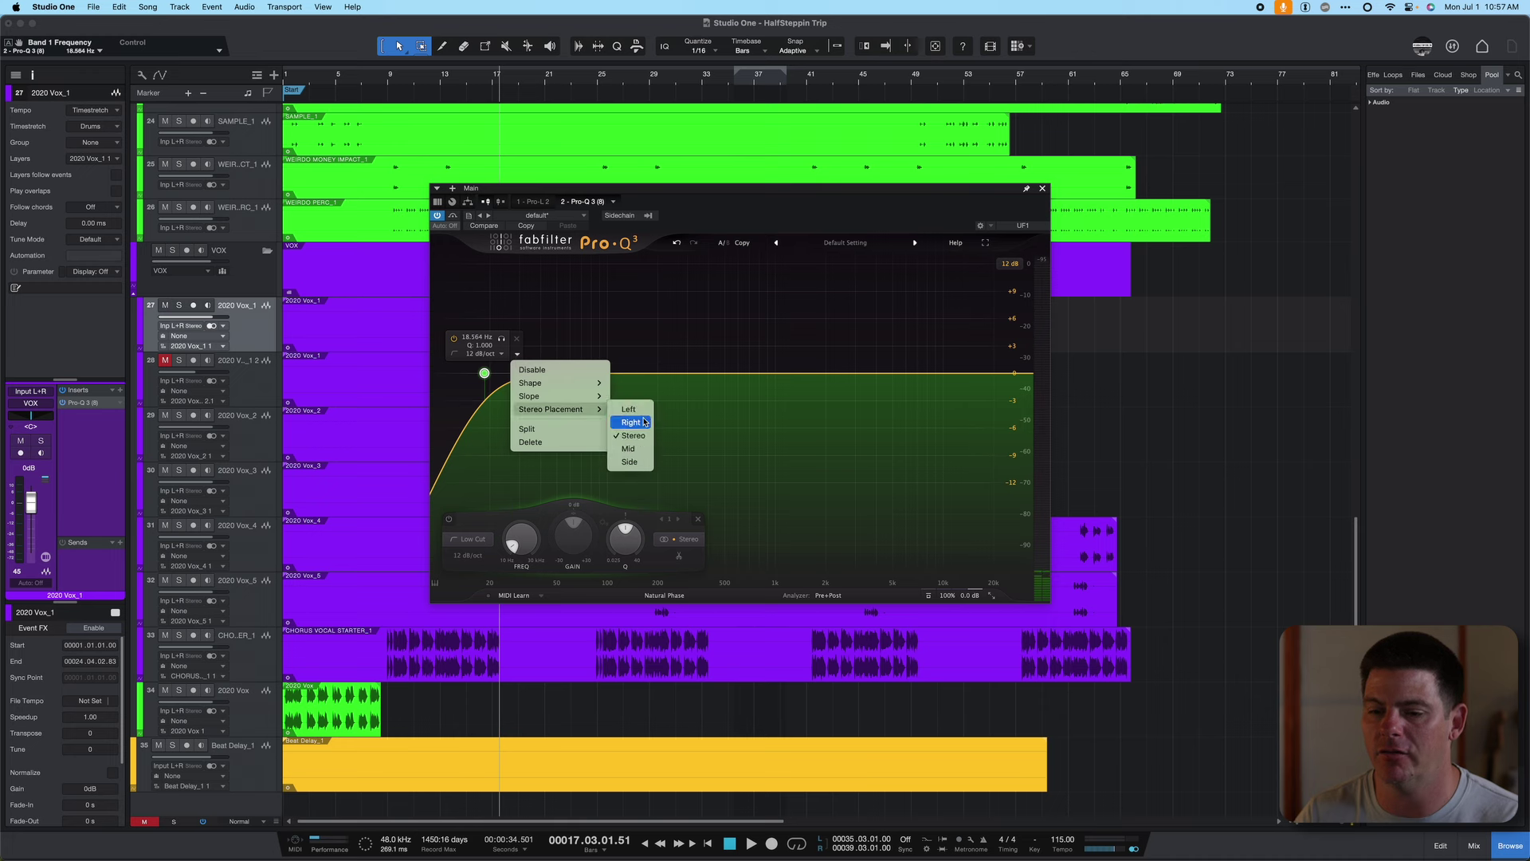
{"action": "left_click", "coordinate": [631, 464]}
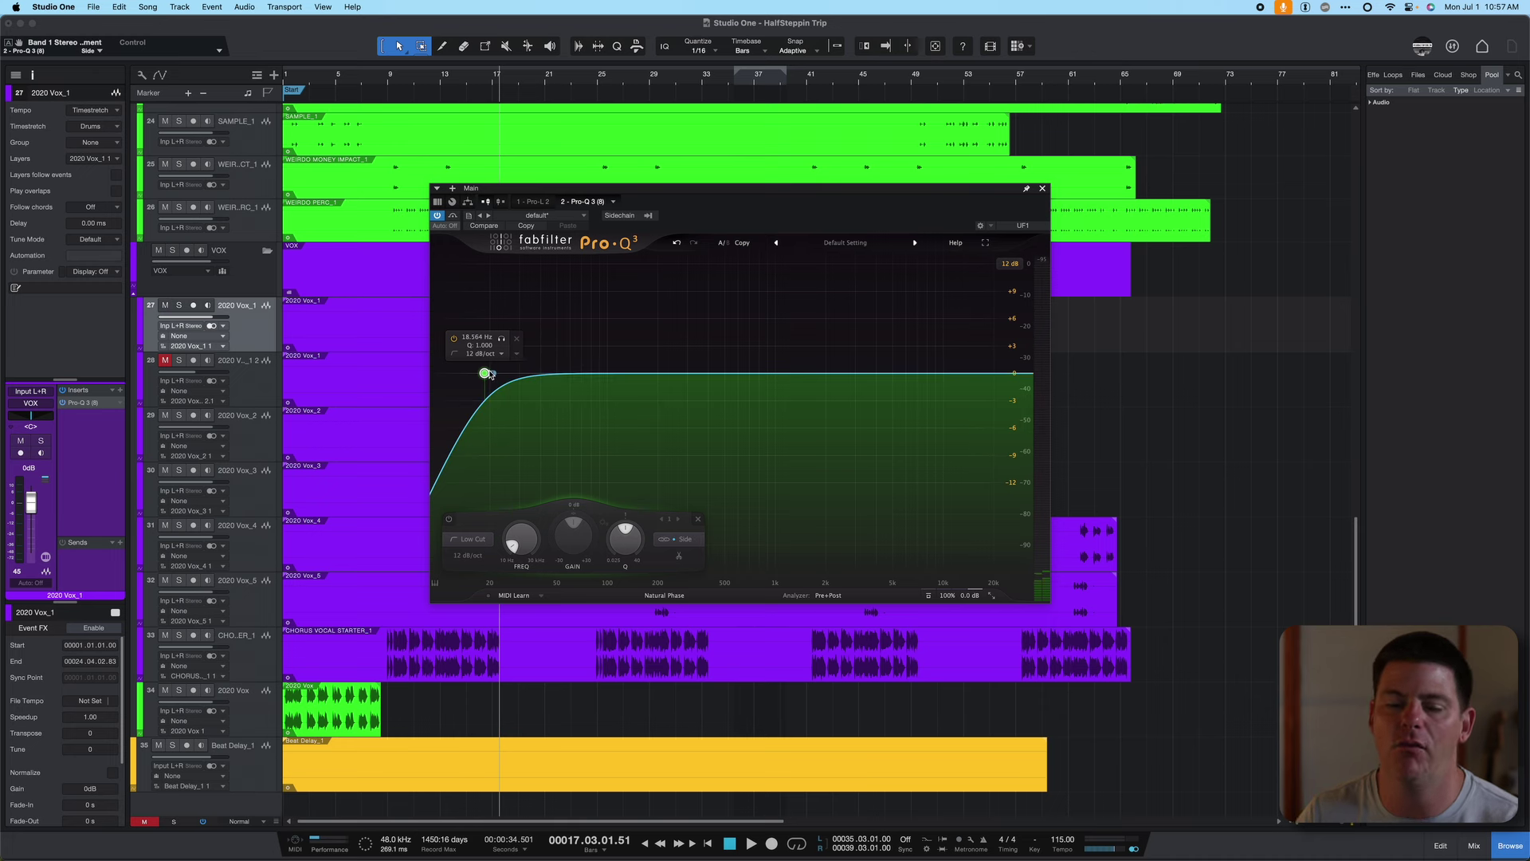
{"action": "left_click_drag", "start_coordinate": [485, 373], "coordinate": [561, 372]}
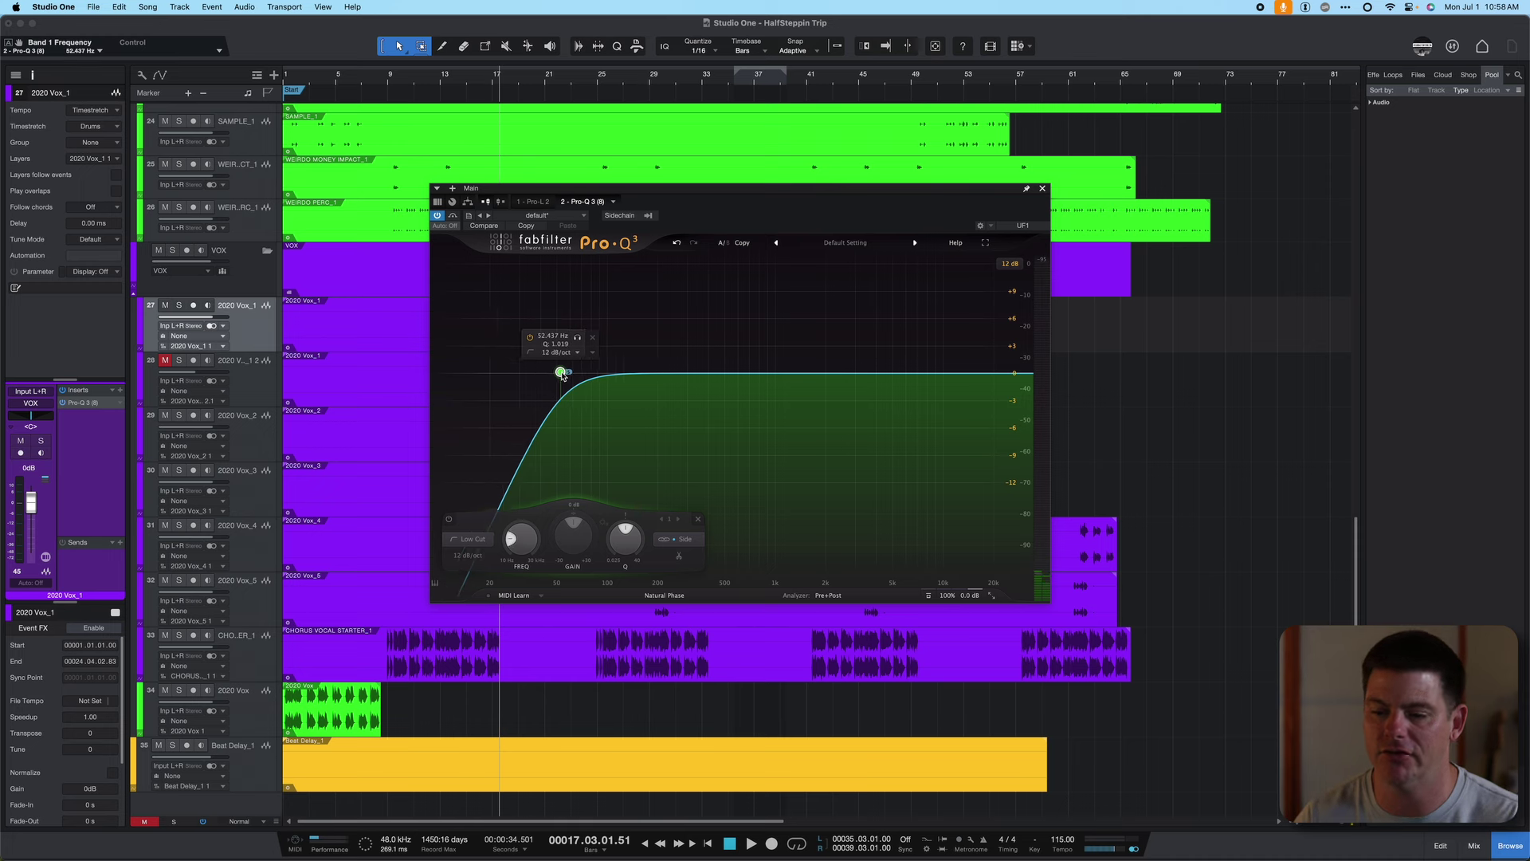
{"action": "left_click_drag", "start_coordinate": [562, 375], "coordinate": [658, 376]}
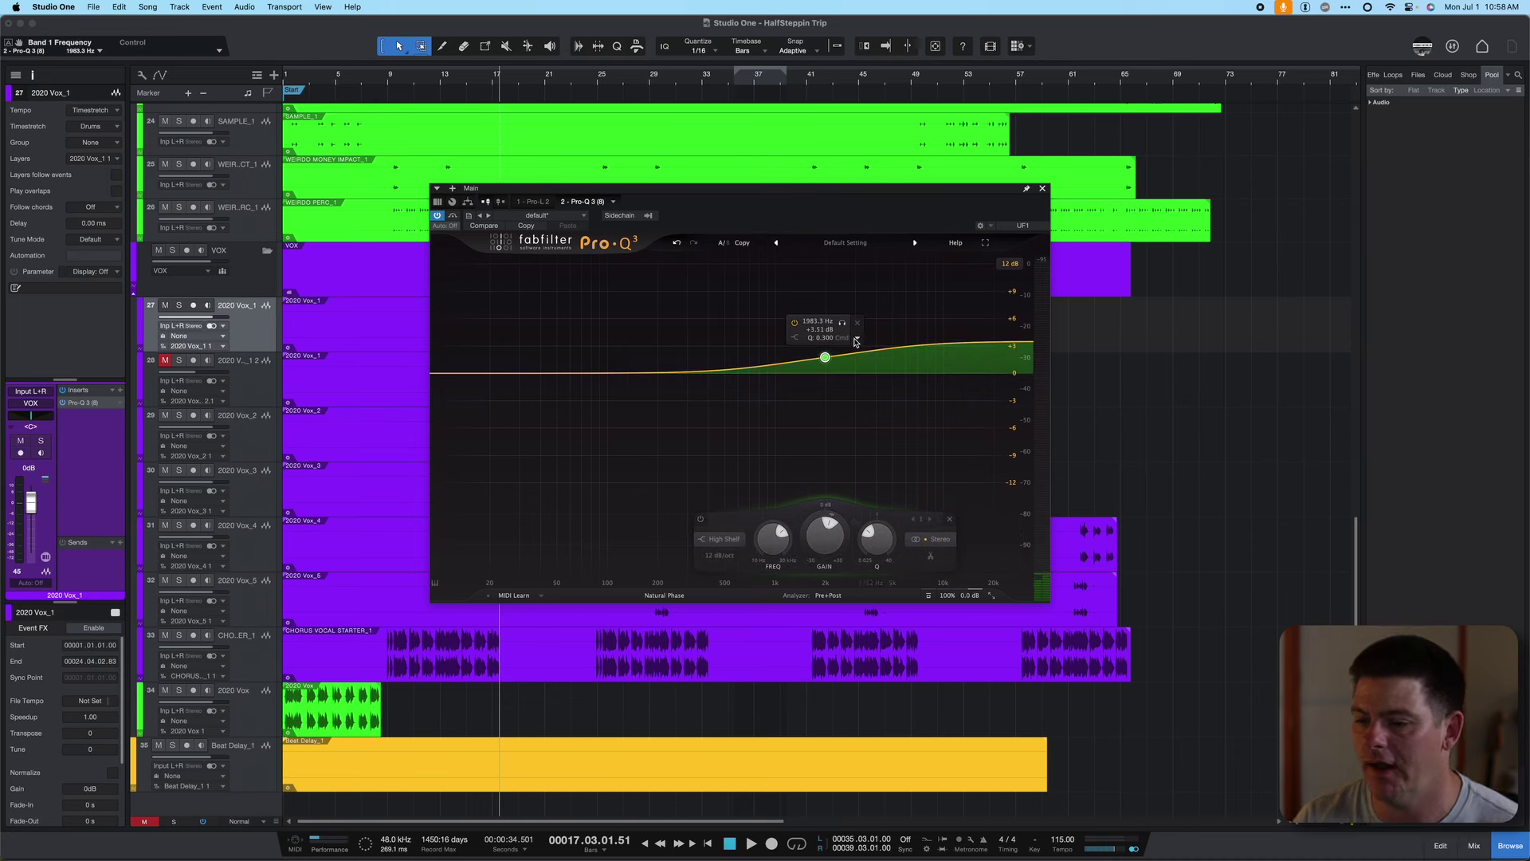
Set the Main bus high shelf to Side only, boosting about +4 dB near 2 kHz
{"action": "left_click", "coordinate": [857, 339]}
{"action": "mouse_move", "coordinate": [925, 426]}
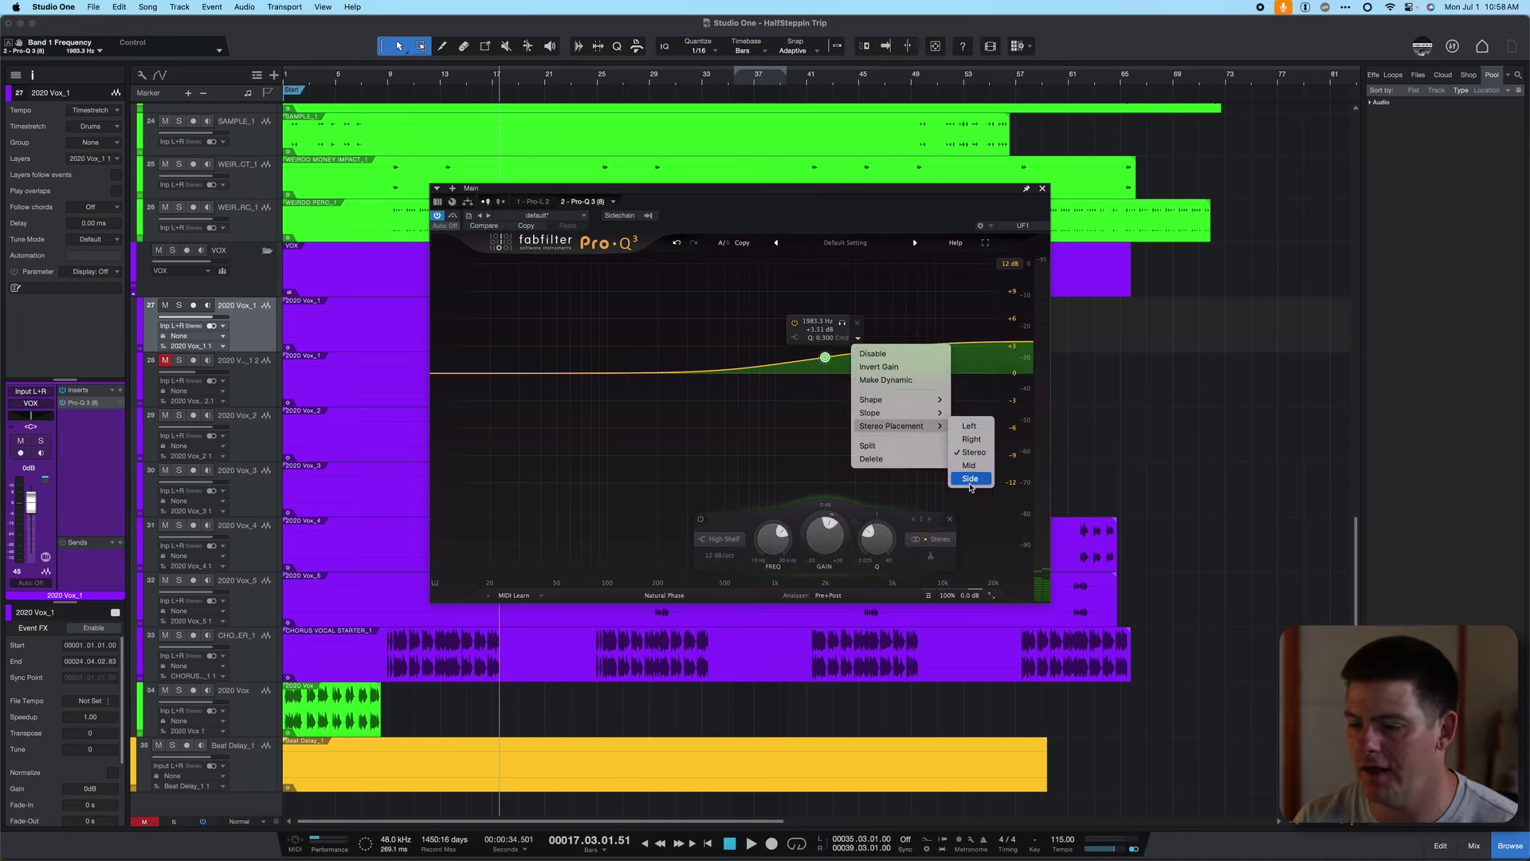
{"action": "left_click", "coordinate": [968, 479]}
{"action": "left_click_drag", "start_coordinate": [825, 358], "coordinate": [829, 356]}
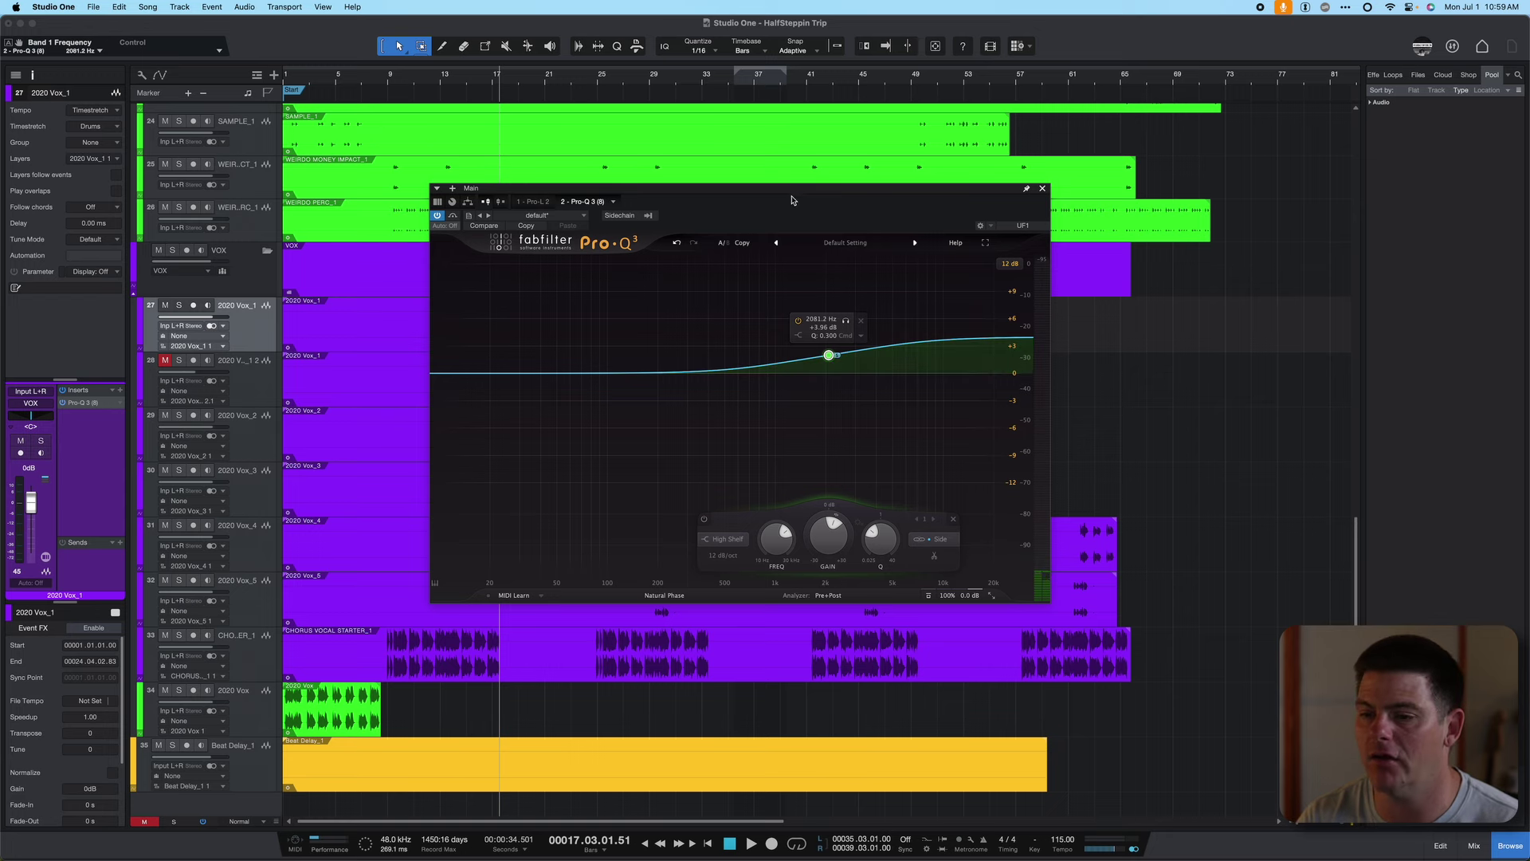
Move the EQ window aside and play the chorus vocal clip on track 33
{"action": "mouse_move", "coordinate": [792, 189]}
{"action": "left_mouse_down"}
{"action": "mouse_move", "coordinate": [911, 217]}
{"action": "mouse_move", "coordinate": [786, 163]}
{"action": "left_mouse_up"}
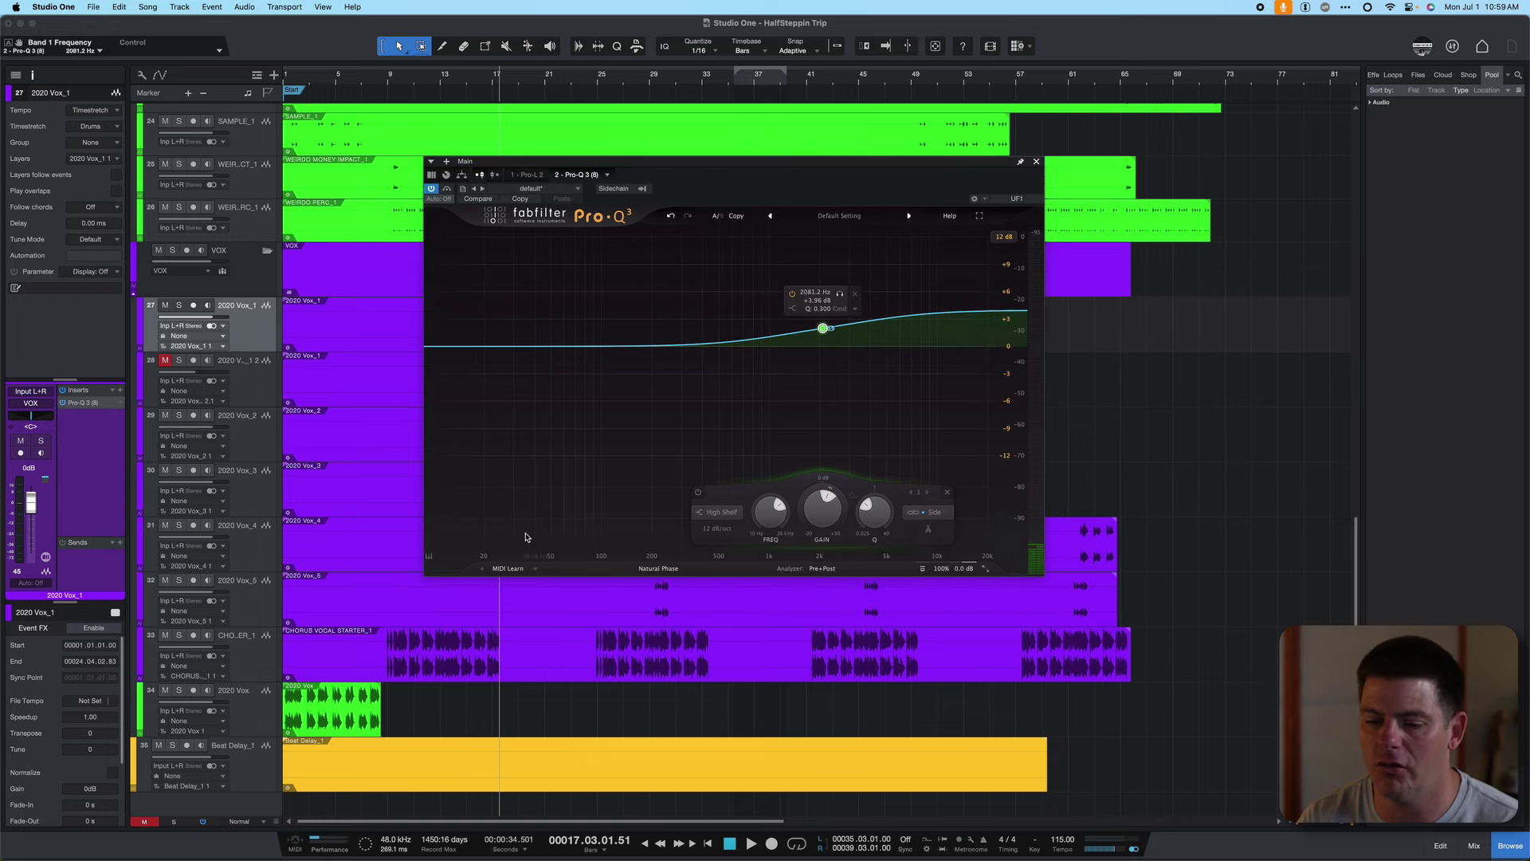
{"action": "left_click", "coordinate": [600, 644]}
{"action": "key", "text": "space"}
{"action": "scroll", "coordinate": [599, 644], "scroll_direction": "up", "scroll_amount": 3}
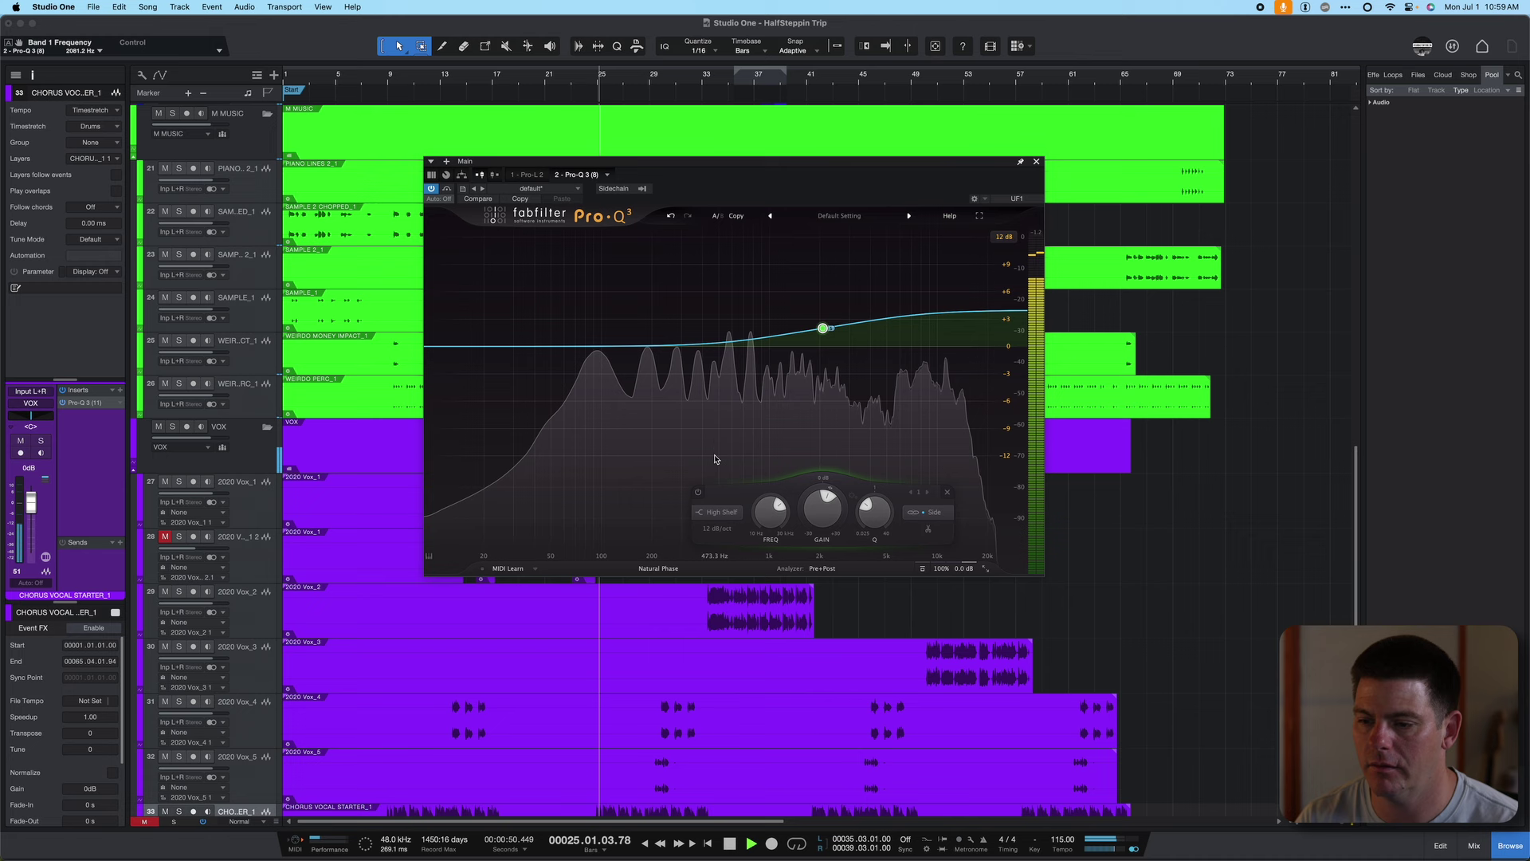
Compare the Main bus EQ bypassed and active, then stop playback
{"action": "left_click", "coordinate": [447, 190]}
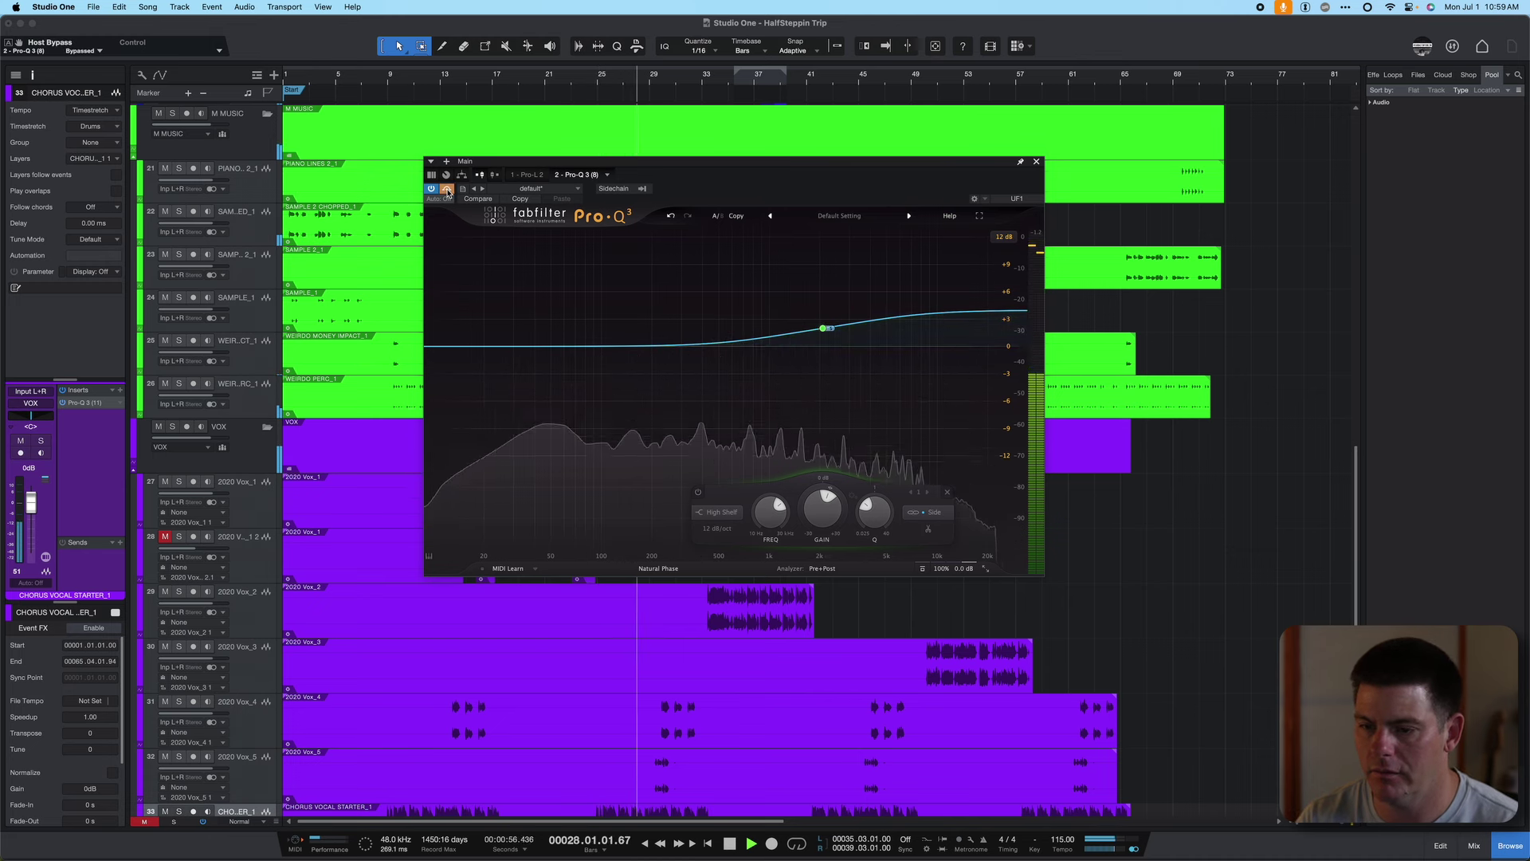
{"action": "left_click", "coordinate": [447, 190]}
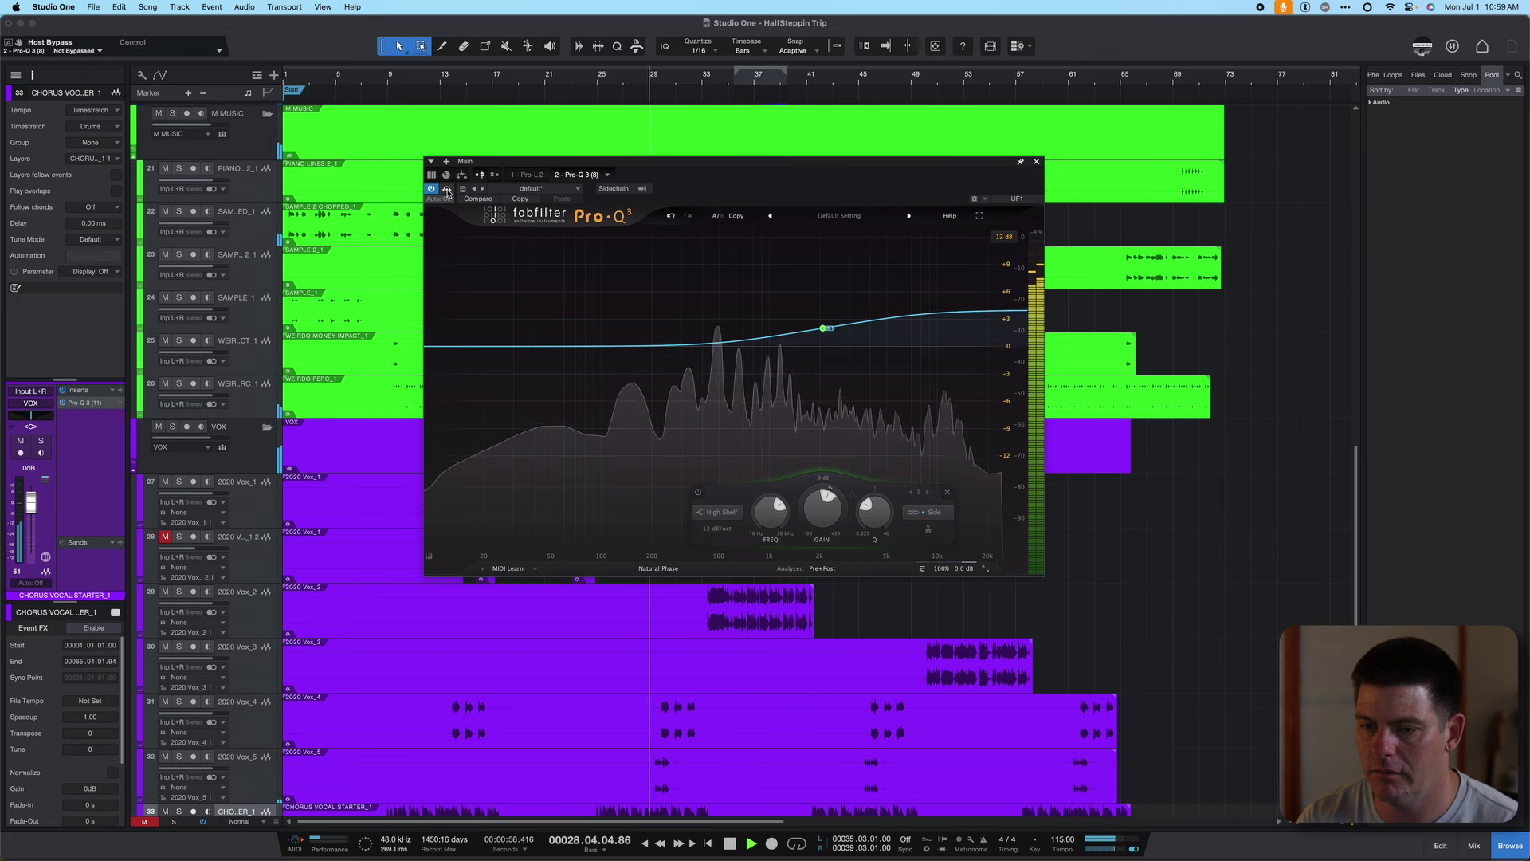
{"action": "key", "text": "space"}
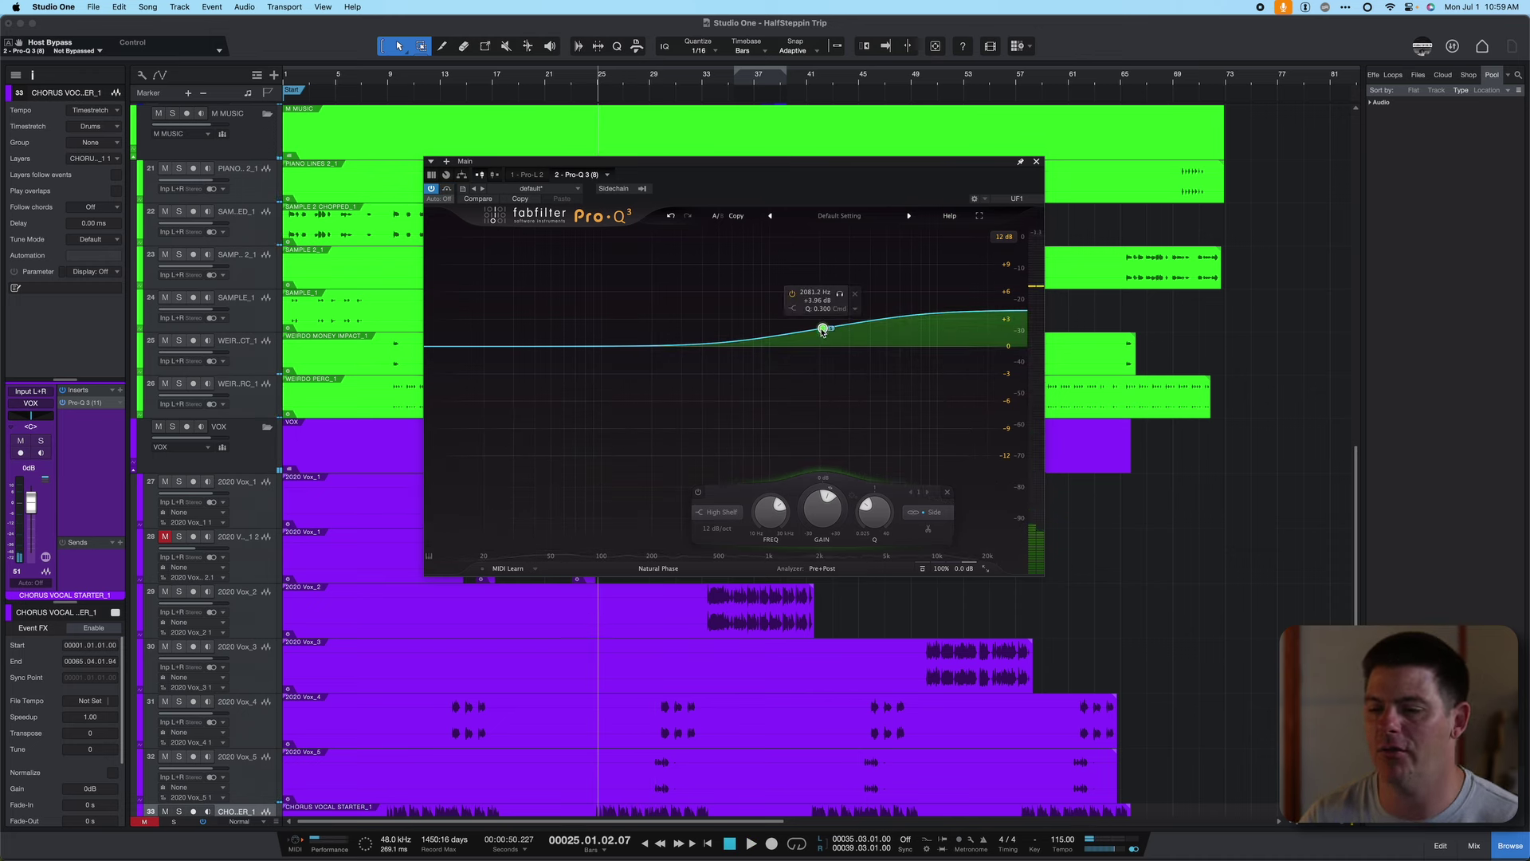
Move the side high shelf to about 14.75 kHz, +2 dB, and A/B it with bypass during playback
{"action": "left_click_drag", "start_coordinate": [824, 330], "coordinate": [965, 347]}
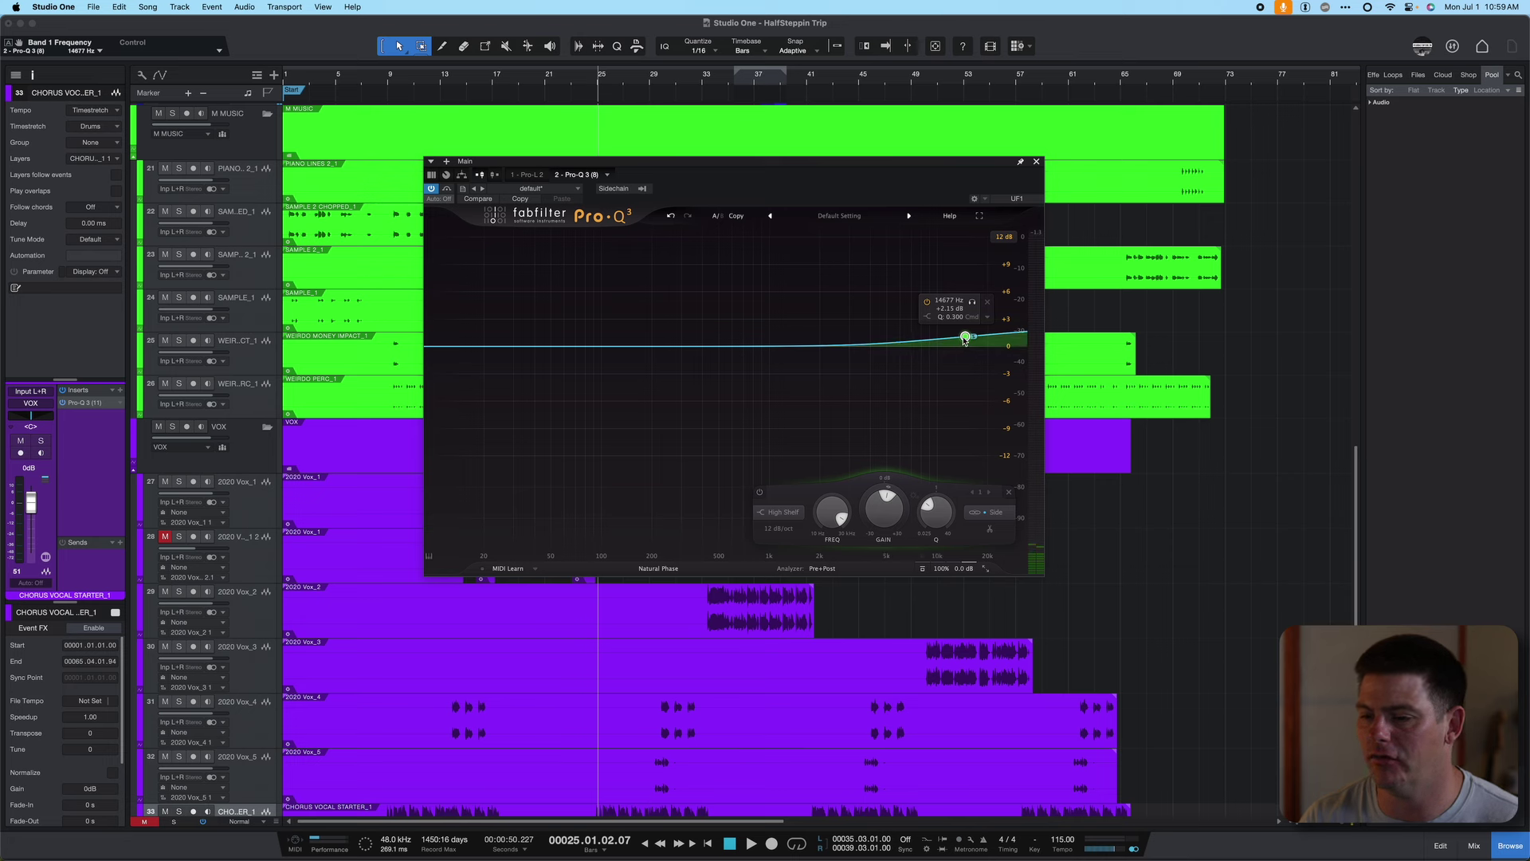
{"action": "left_click_drag", "start_coordinate": [965, 341], "coordinate": [967, 338]}
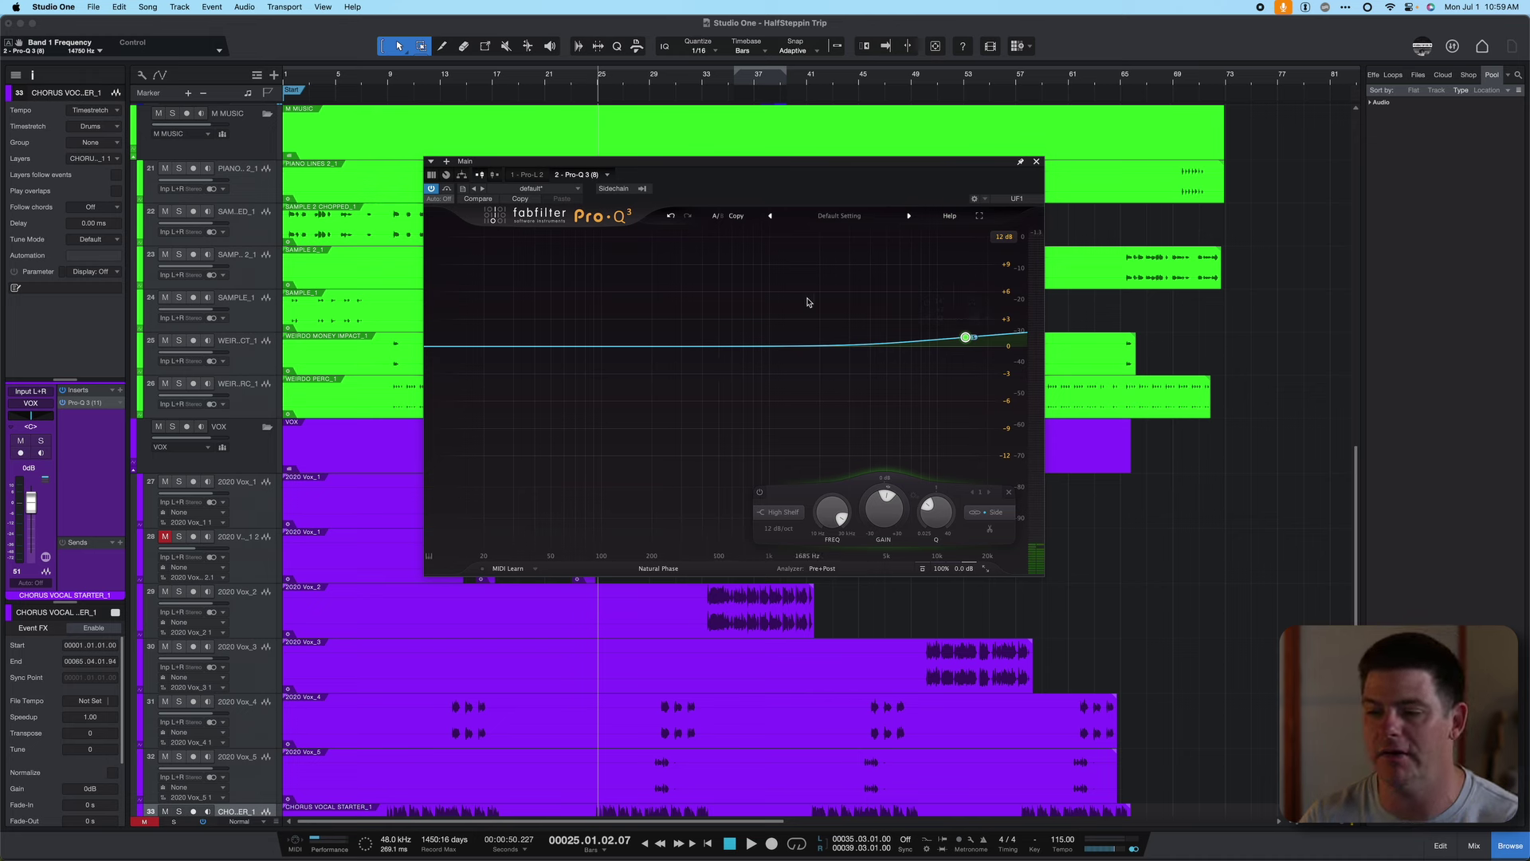
{"action": "key", "text": "space"}
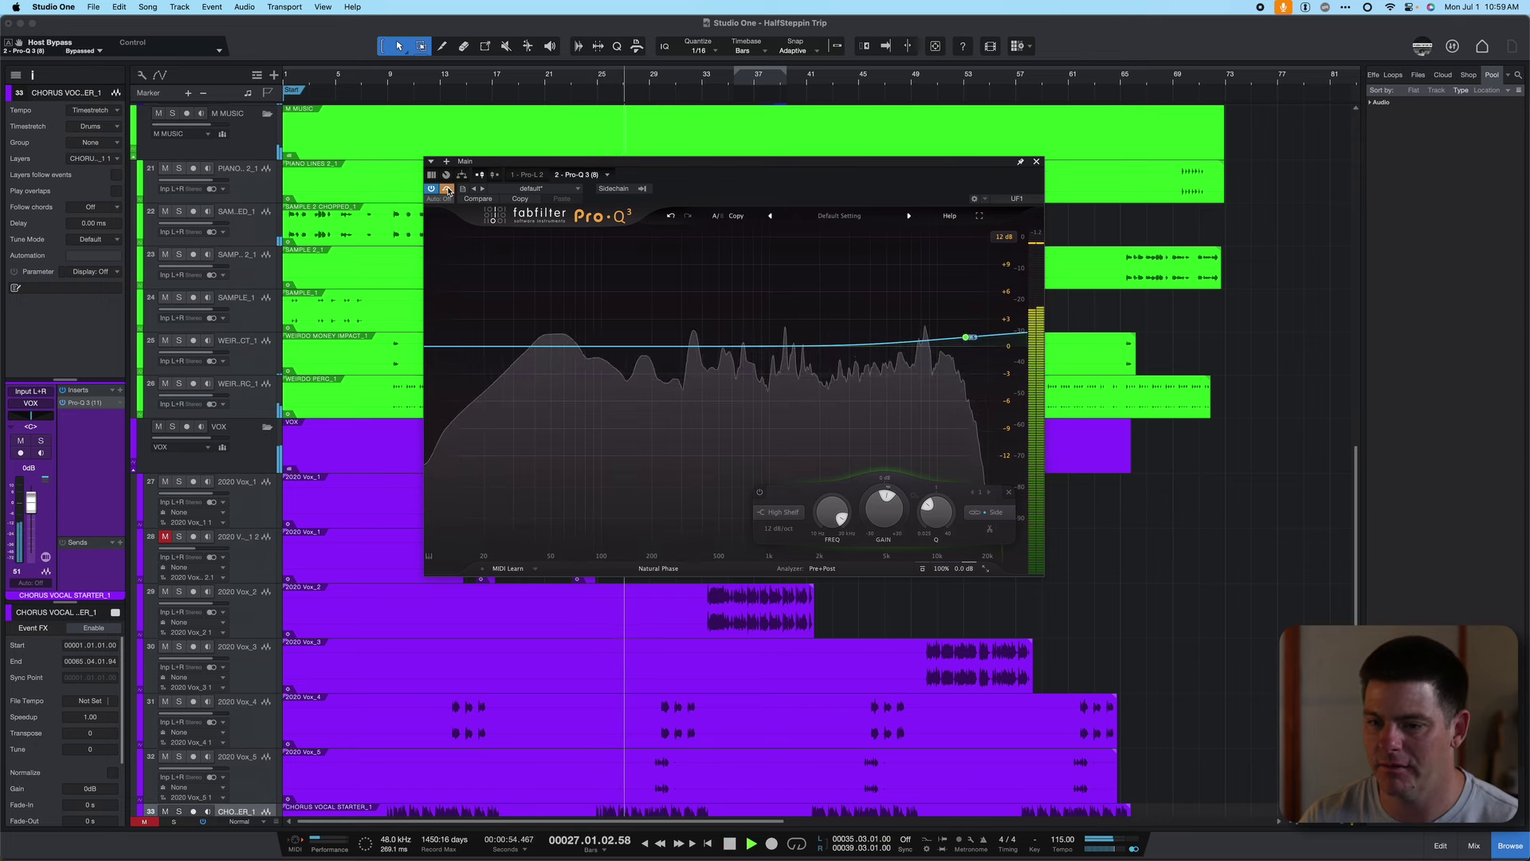
{"action": "left_click", "coordinate": [448, 189]}
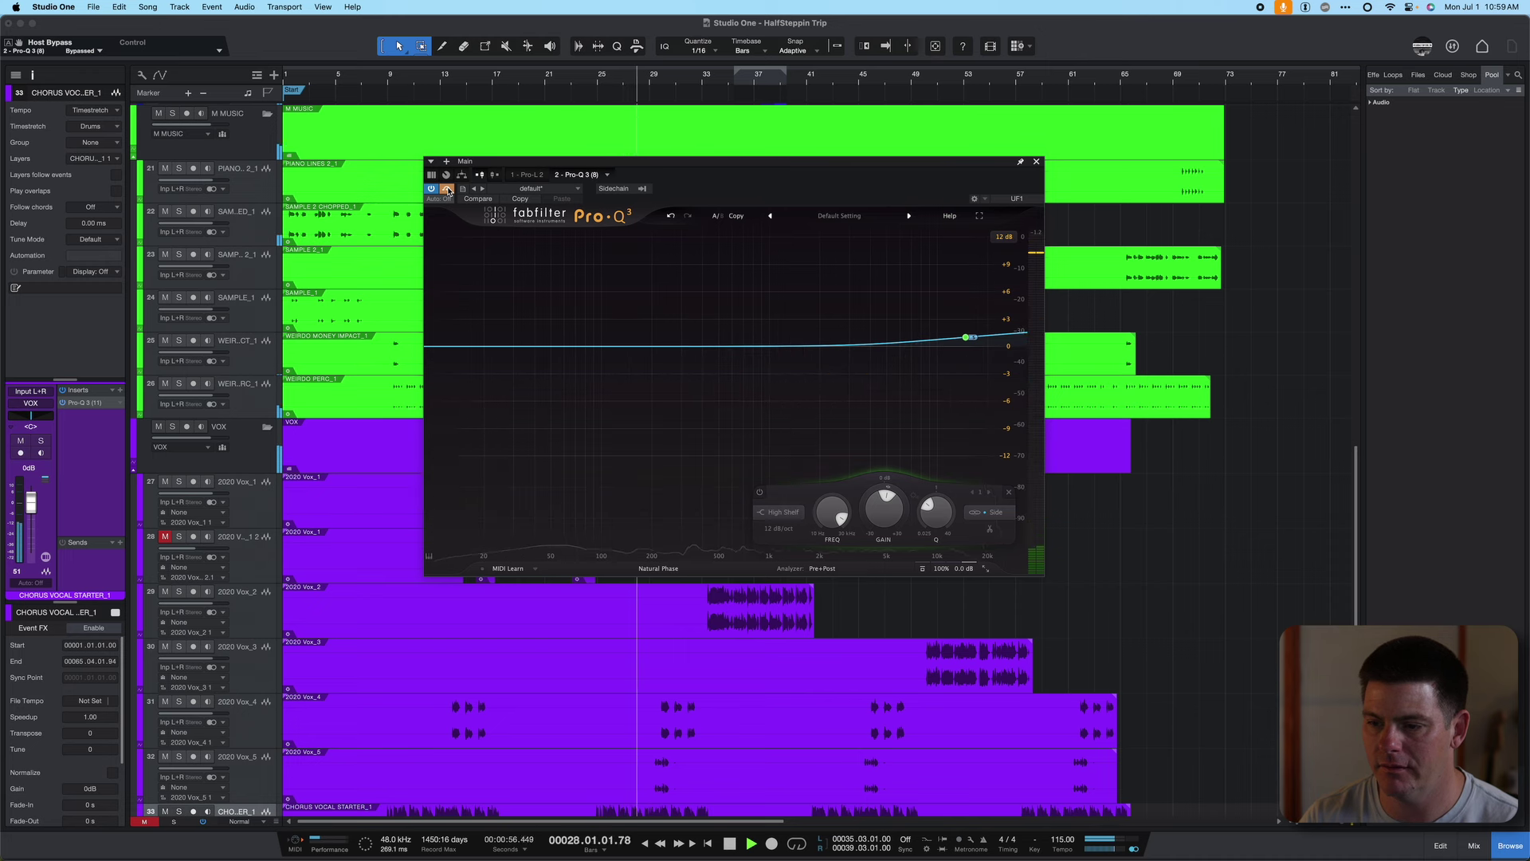
{"action": "left_click", "coordinate": [448, 190]}
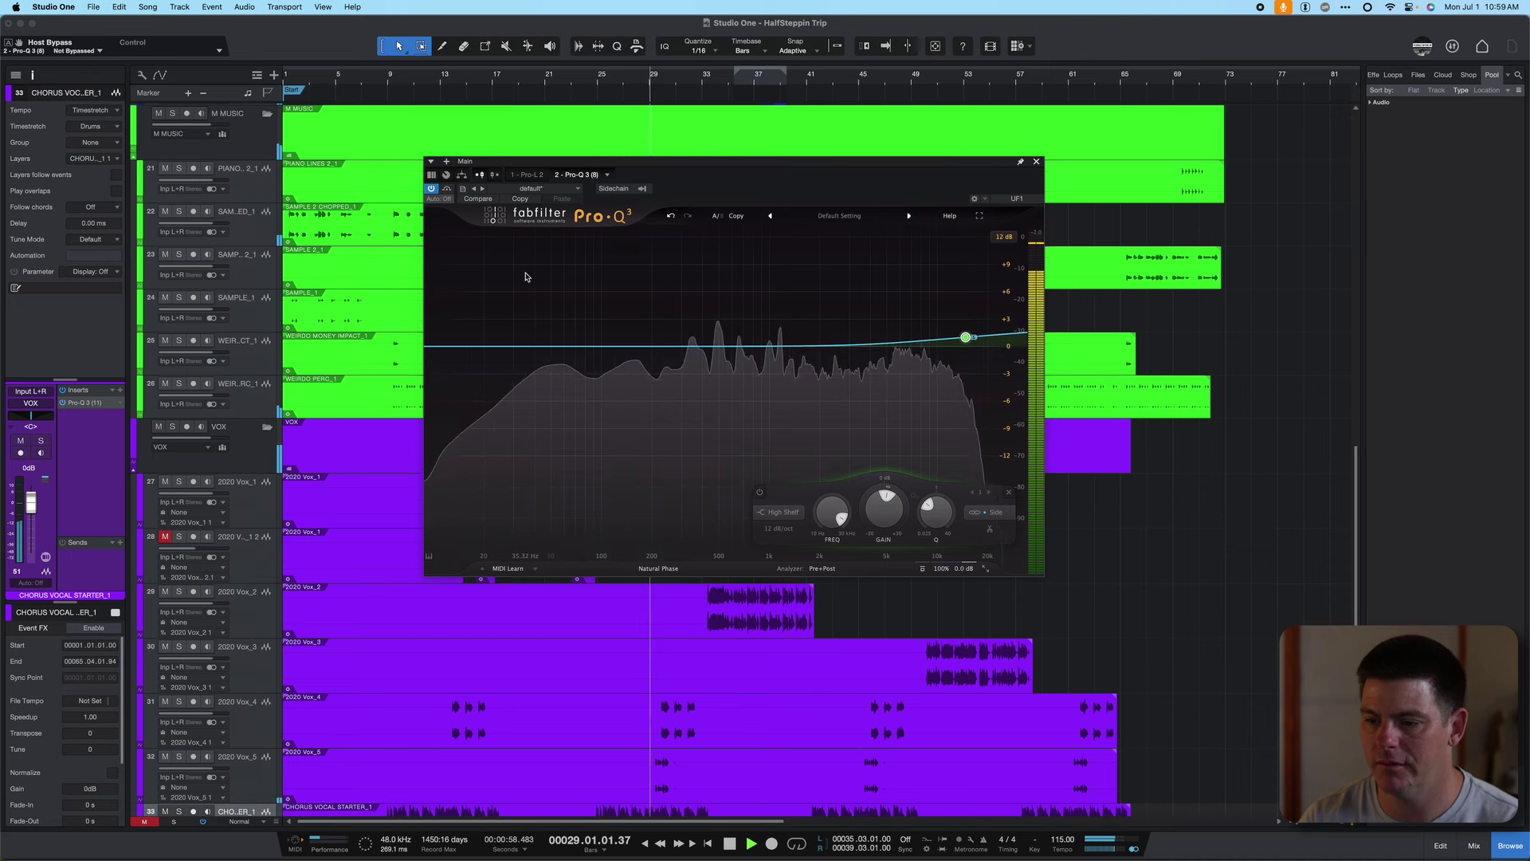
{"action": "key", "text": "space"}
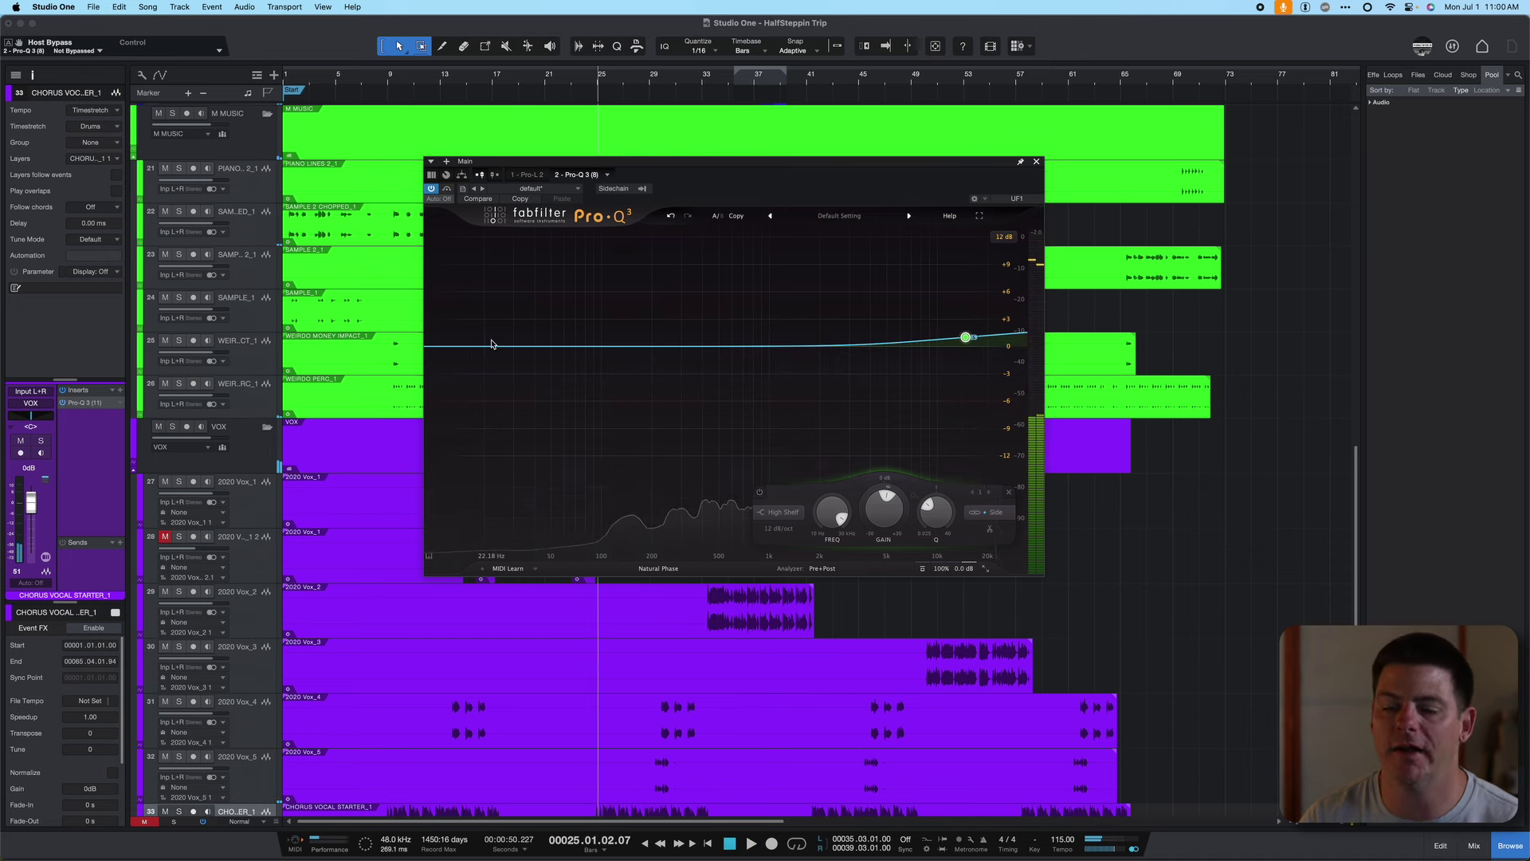
Create a Mid-only low shelf boosting about 2.4 dB near 177 Hz, then start playback
{"action": "left_click", "coordinate": [590, 344]}
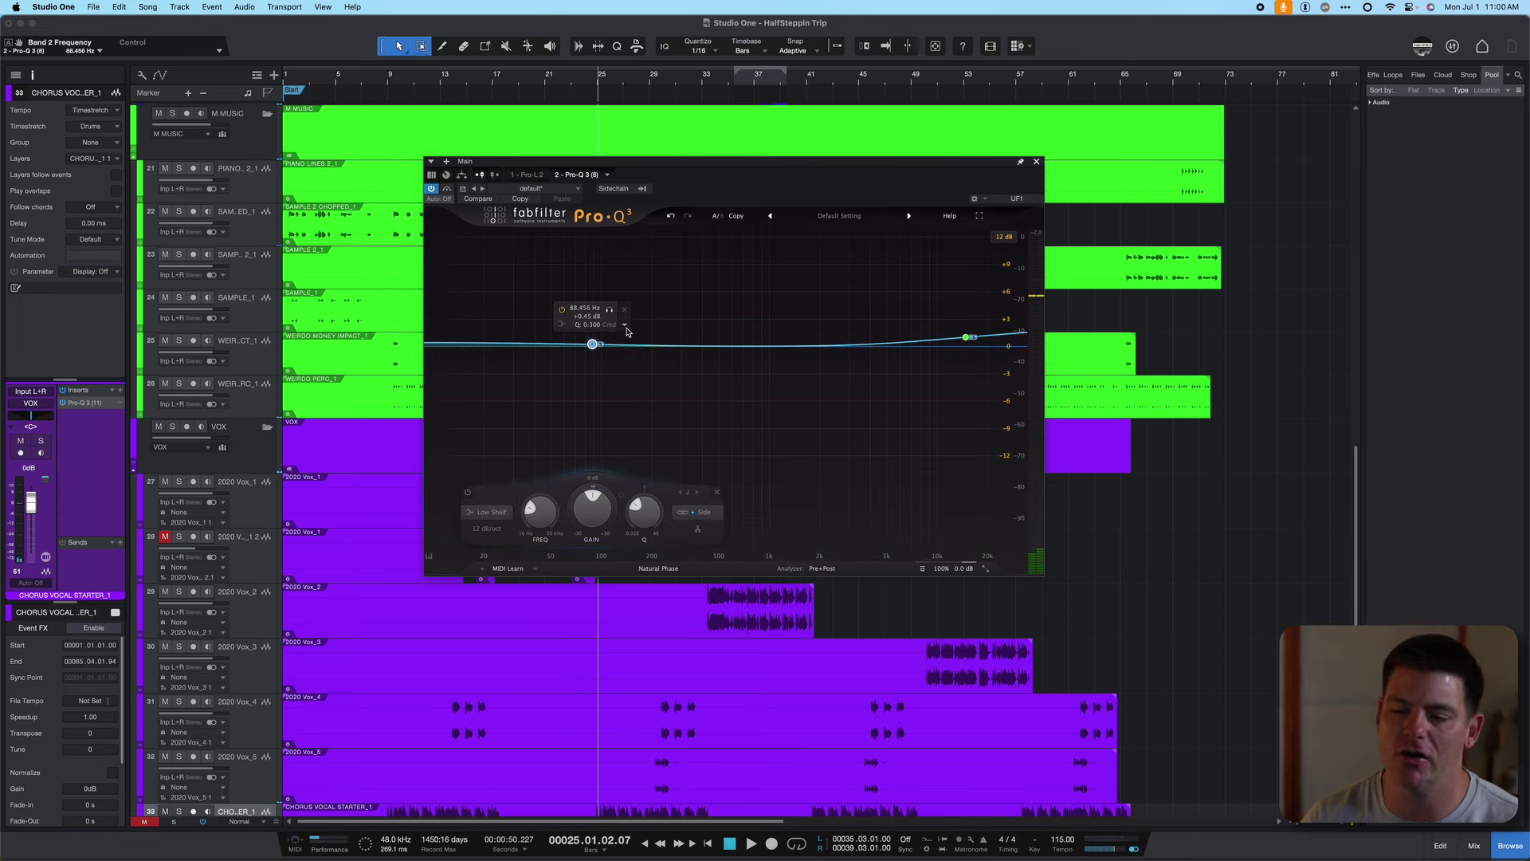
{"action": "left_click", "coordinate": [624, 327]}
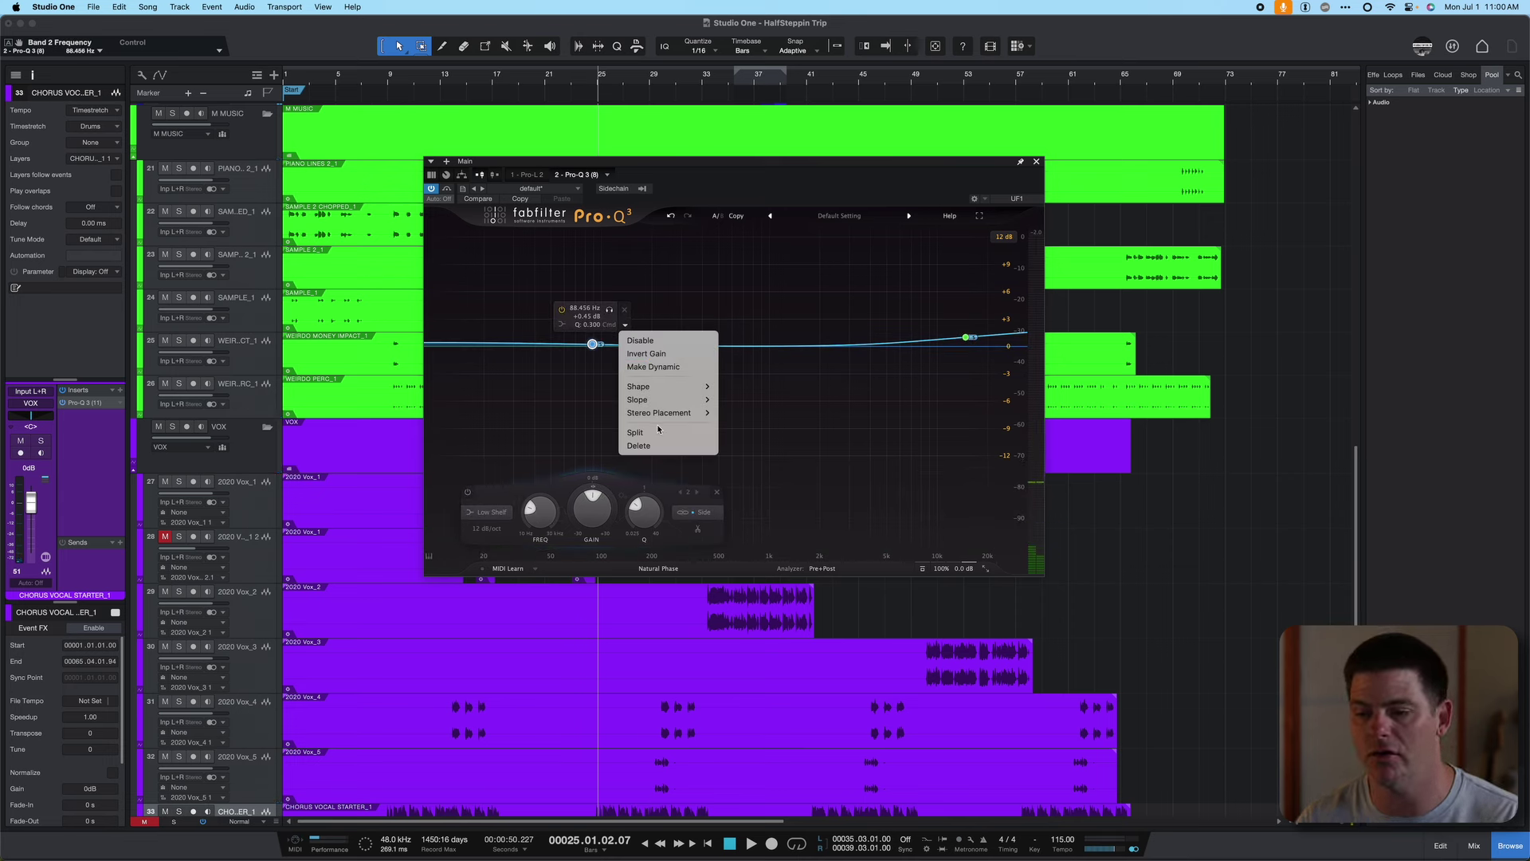
{"action": "mouse_move", "coordinate": [660, 415]}
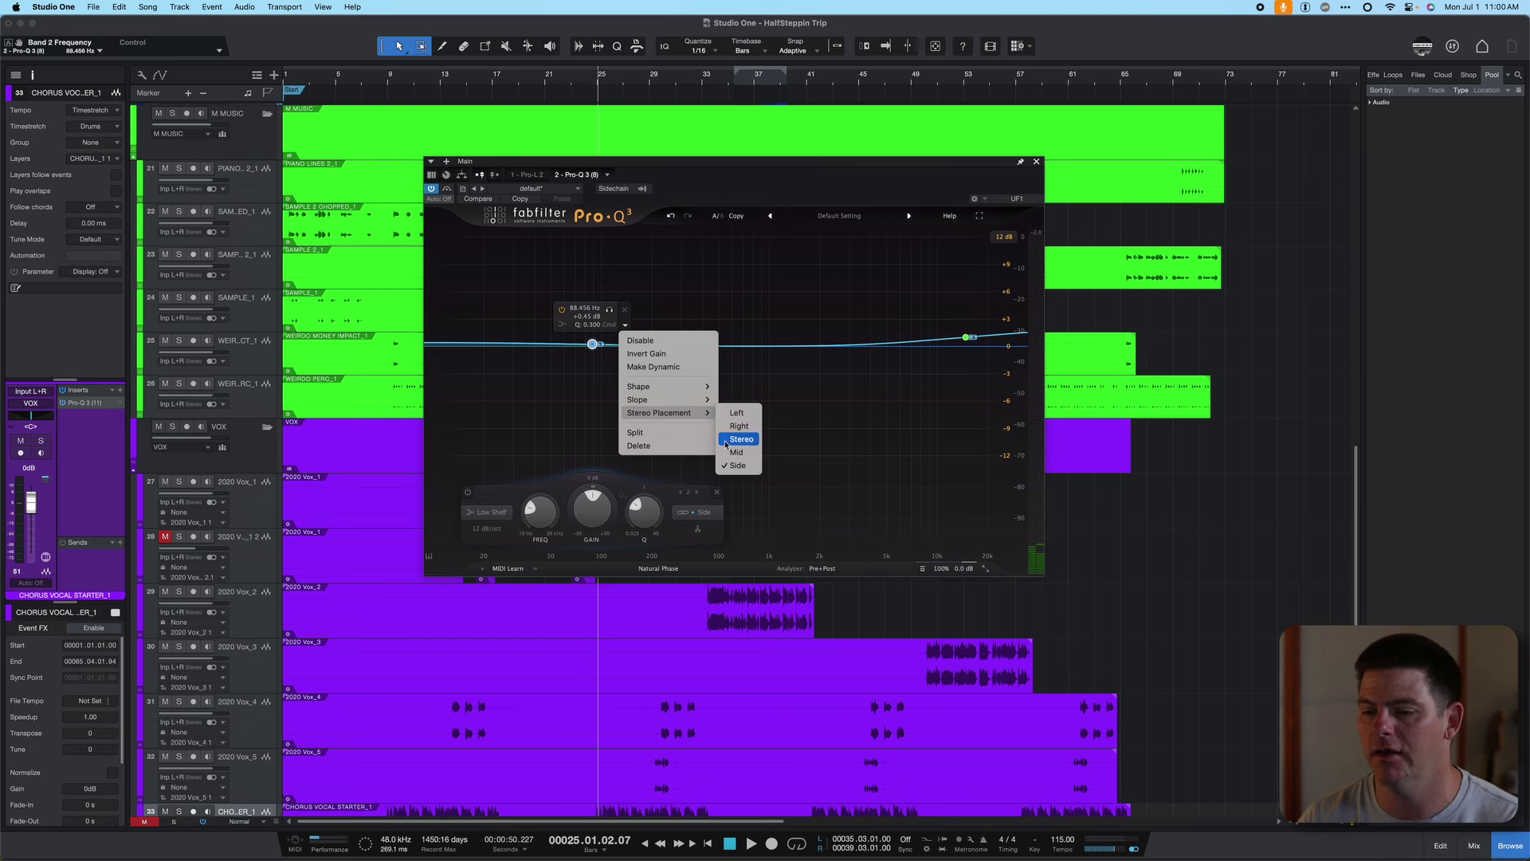
{"action": "left_click", "coordinate": [728, 455]}
{"action": "left_click_drag", "start_coordinate": [593, 344], "coordinate": [642, 333]}
{"action": "key", "text": "space"}
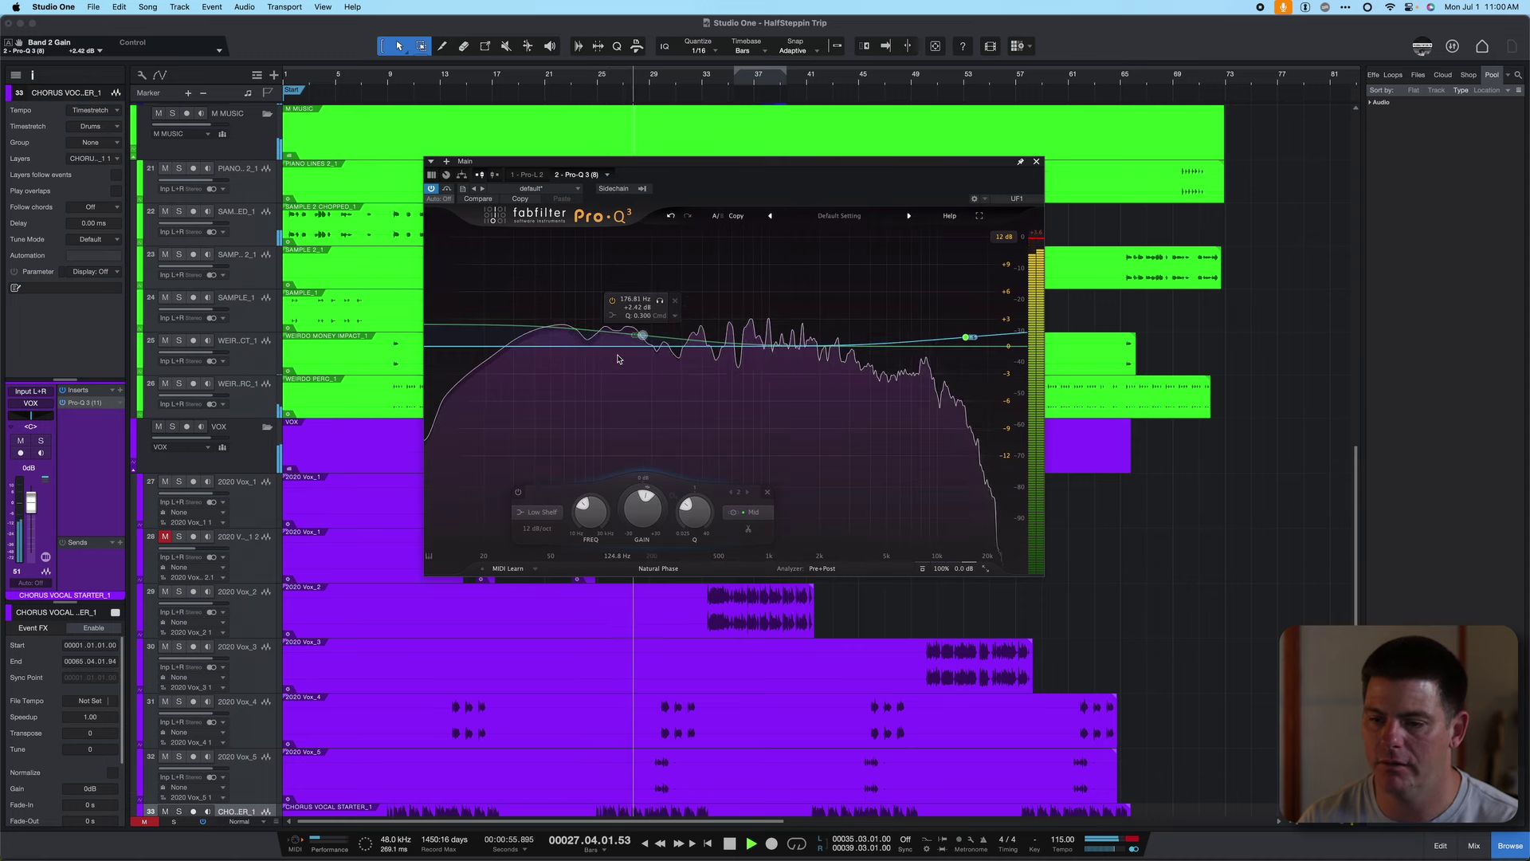